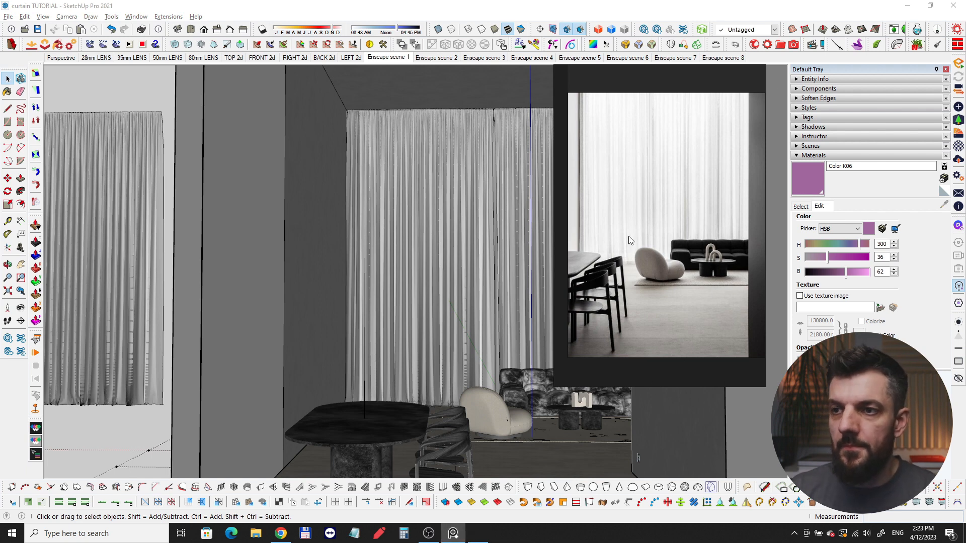
- Examine the sheer curtains, armchair and sofa in the reference photo up close and as a whole
scroll(651, 254, down, 2)
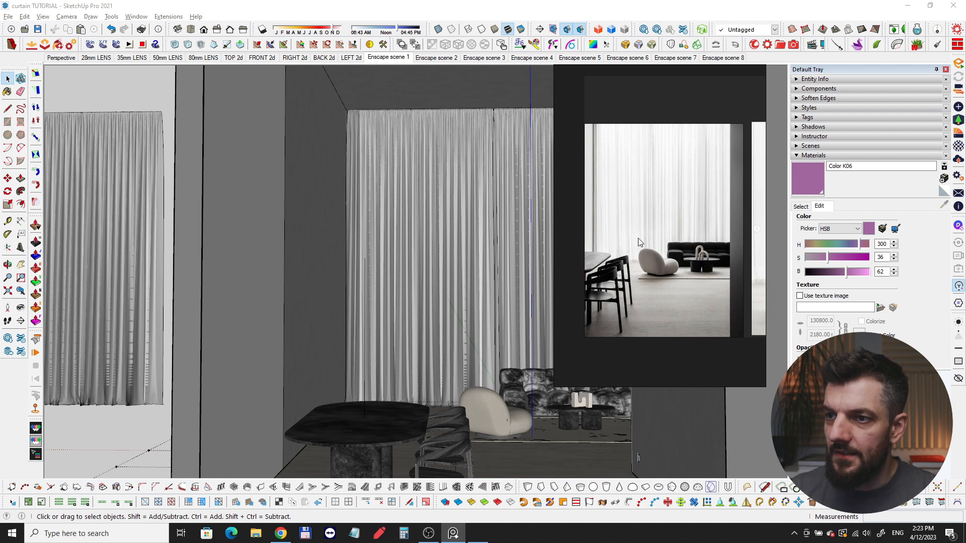
scroll(696, 241, up, 2)
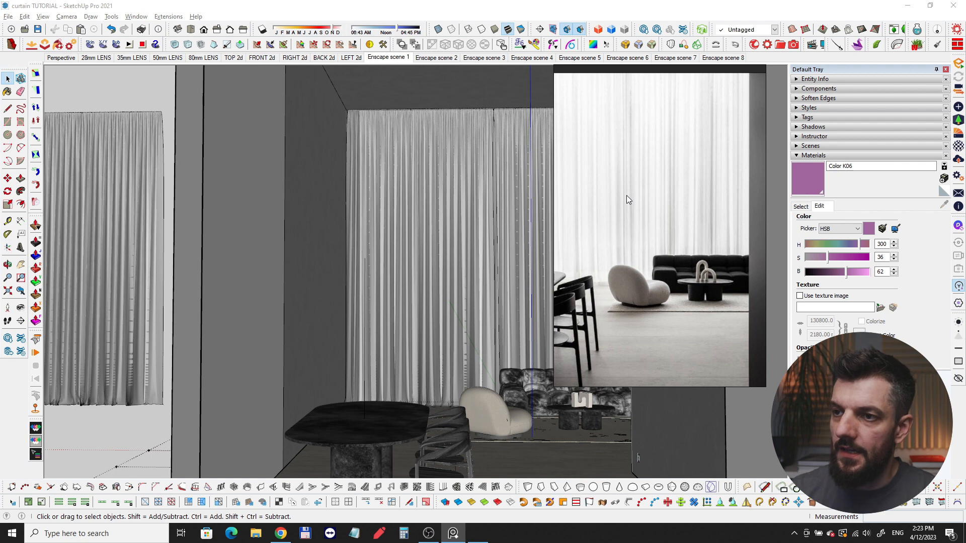
scroll(620, 244, down, 3)
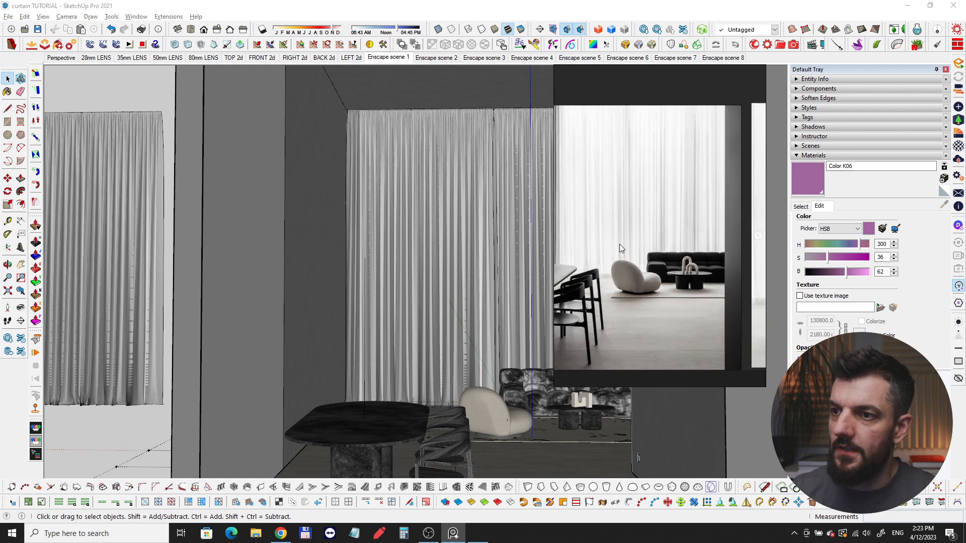
scroll(718, 291, up, 5)
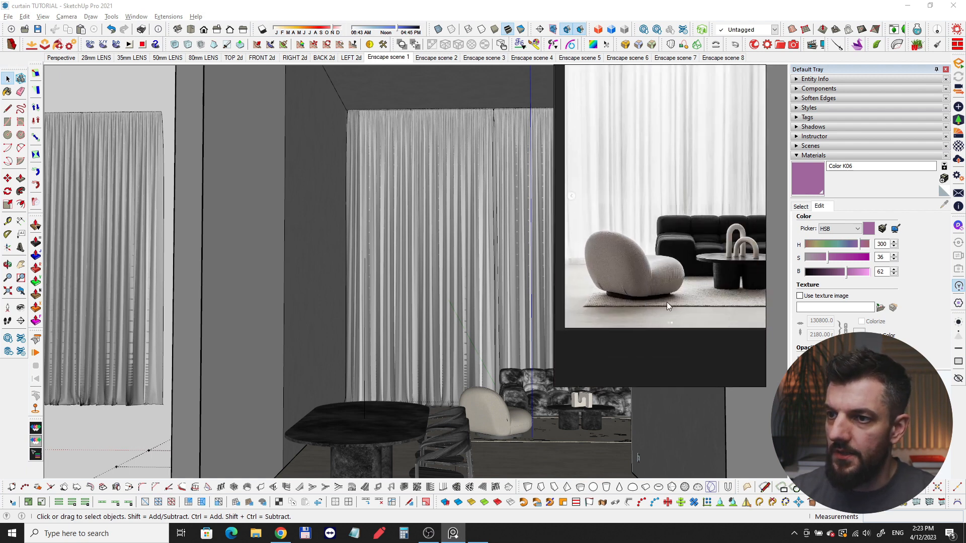
scroll(653, 303, down, 5)
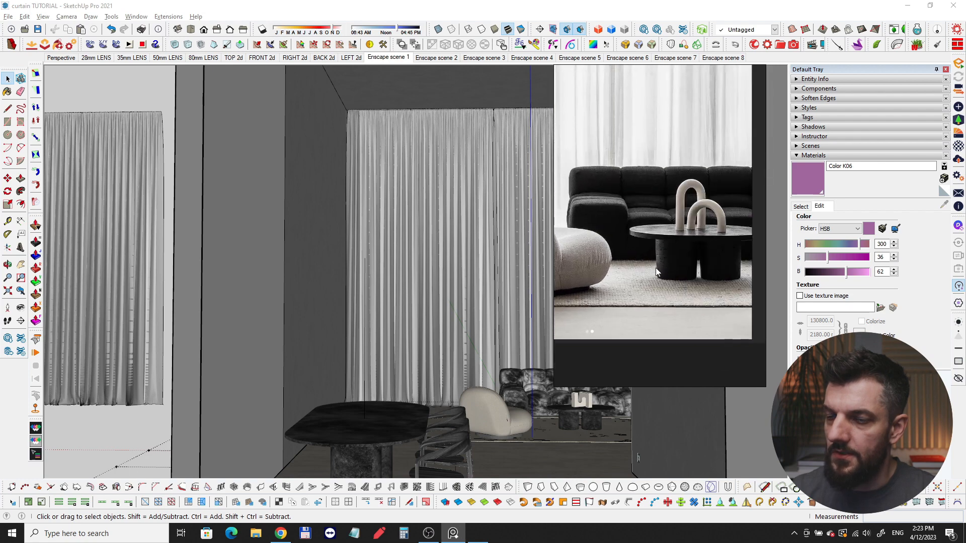
scroll(681, 245, up, 5)
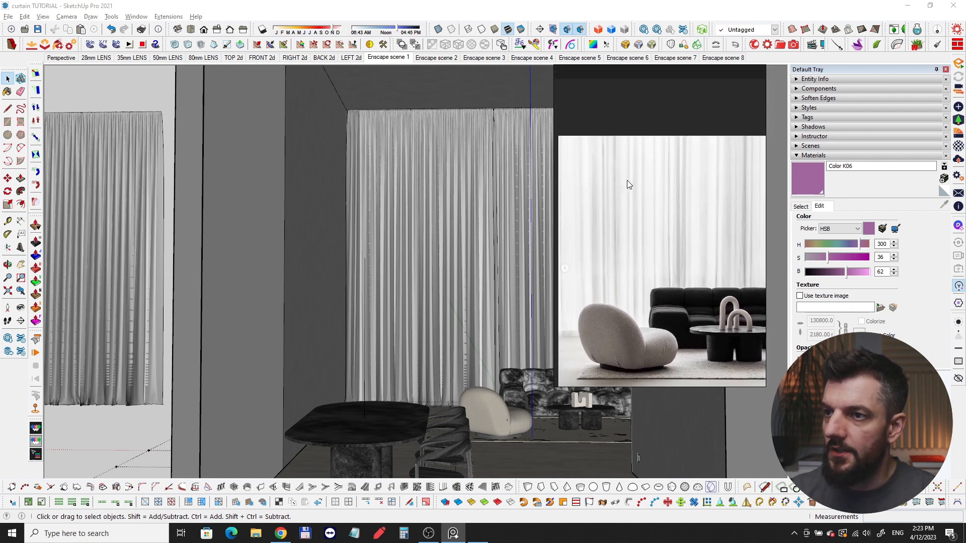
scroll(649, 224, down, 5)
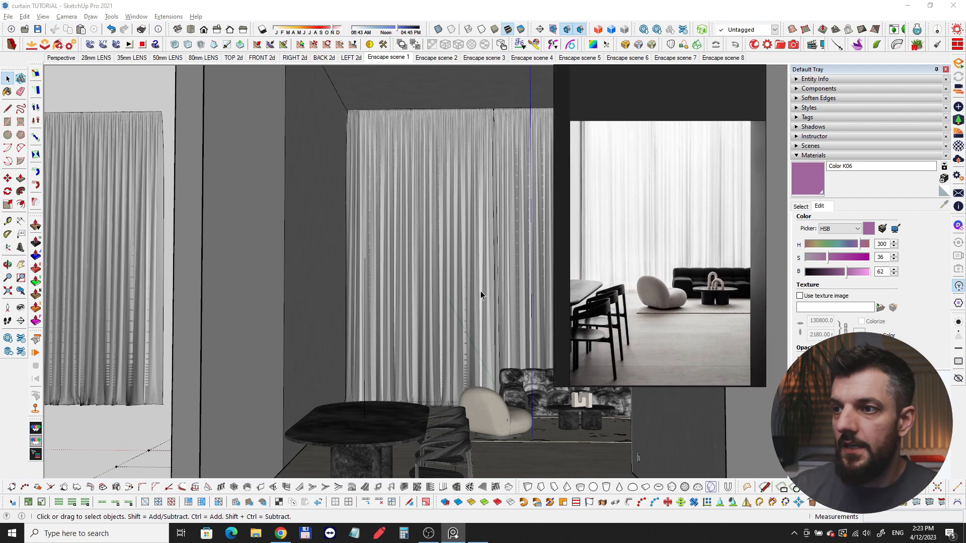
- Examine the modelled room's curtains and furniture up close and from outside the open front for comparison with the reference photo
scroll(453, 312, up, 5)
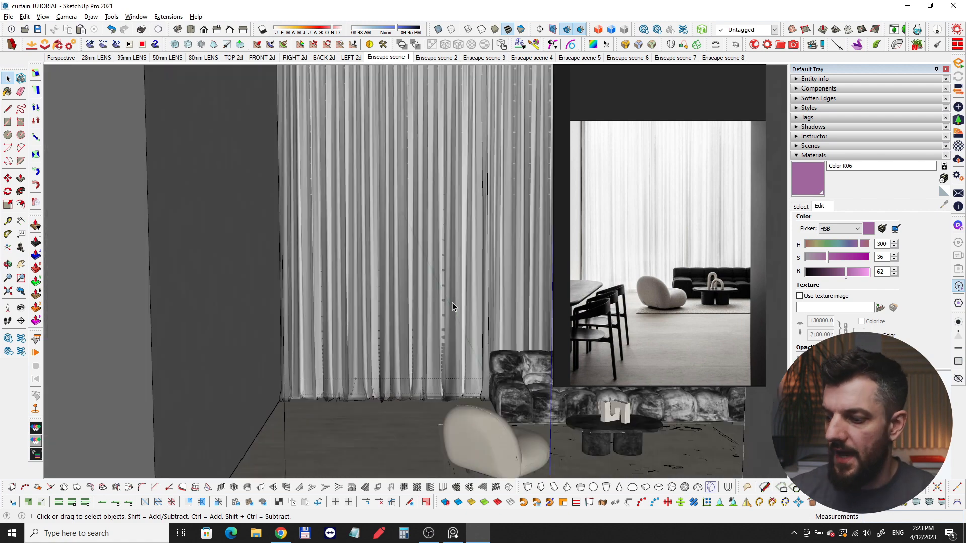
scroll(467, 292, down, 6)
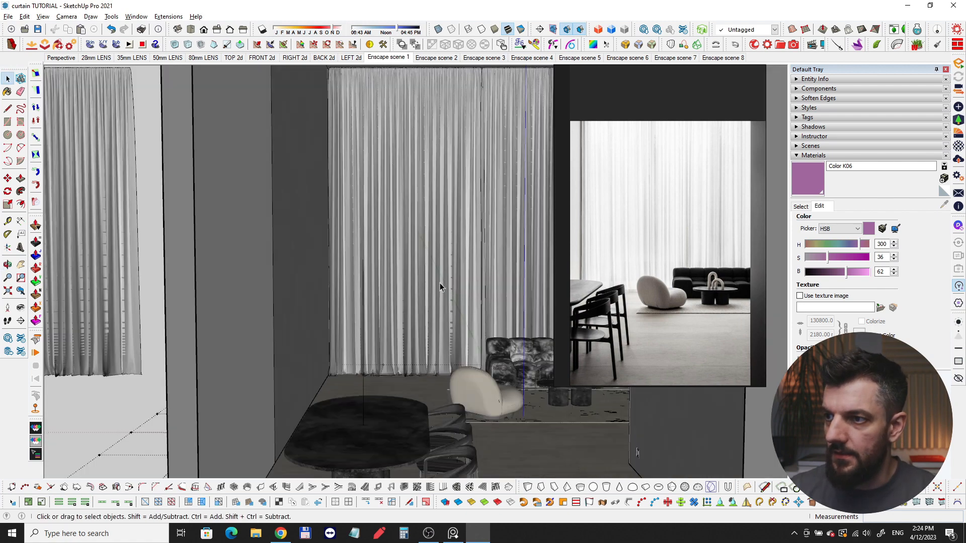
middle_drag(439, 287, 521, 296)
middle_drag(286, 239, 477, 294)
middle_drag(362, 221, 506, 263)
scroll(341, 211, up, 2)
mouse_move(428, 263)
middle_down()
mouse_move(385, 284)
mouse_move(265, 269)
mouse_move(368, 267)
mouse_move(277, 259)
middle_up()
scroll(356, 278, down, 1)
middle_drag(401, 278, 312, 242)
middle_drag(423, 260, 359, 250)
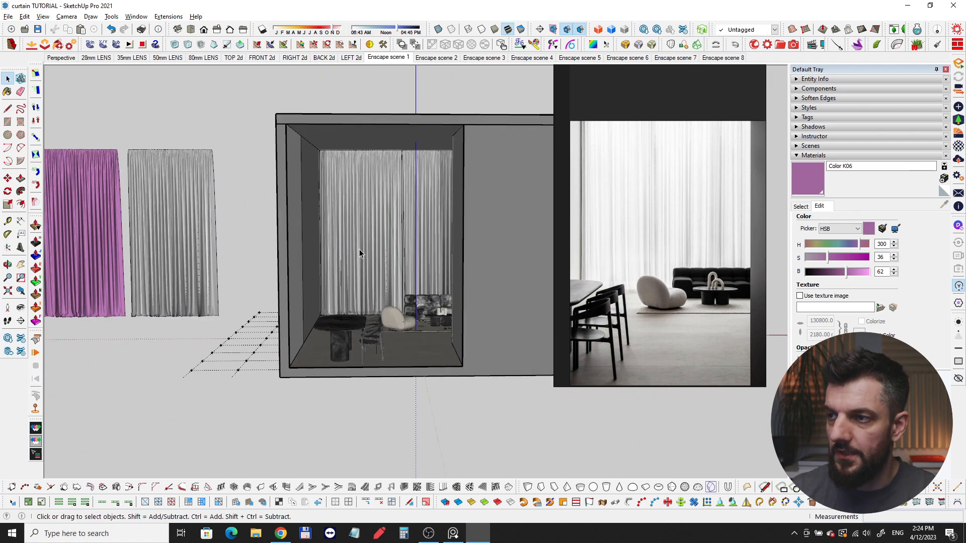
scroll(394, 259, up, 2)
scroll(405, 282, up, 5)
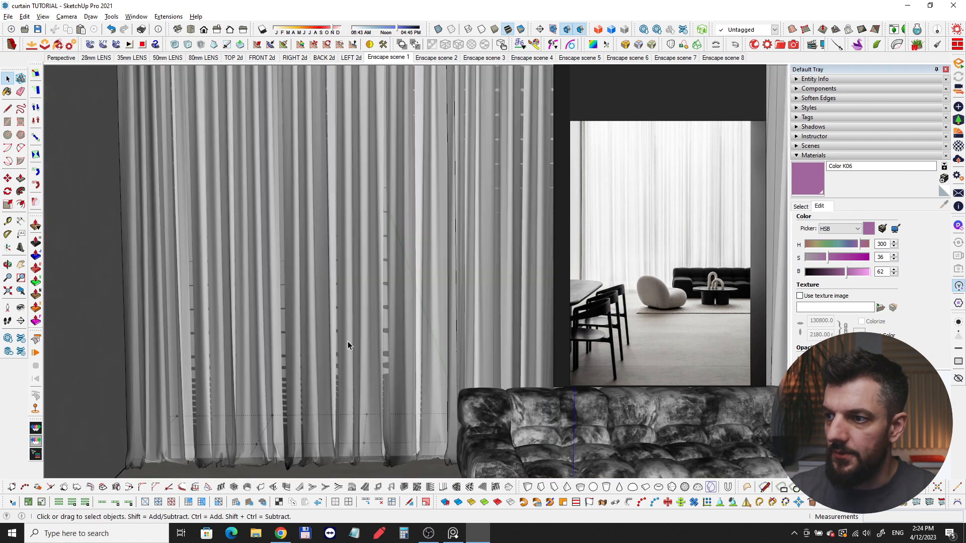
mouse_move(348, 341)
middle_down()
mouse_move(366, 287)
mouse_move(366, 300)
middle_up()
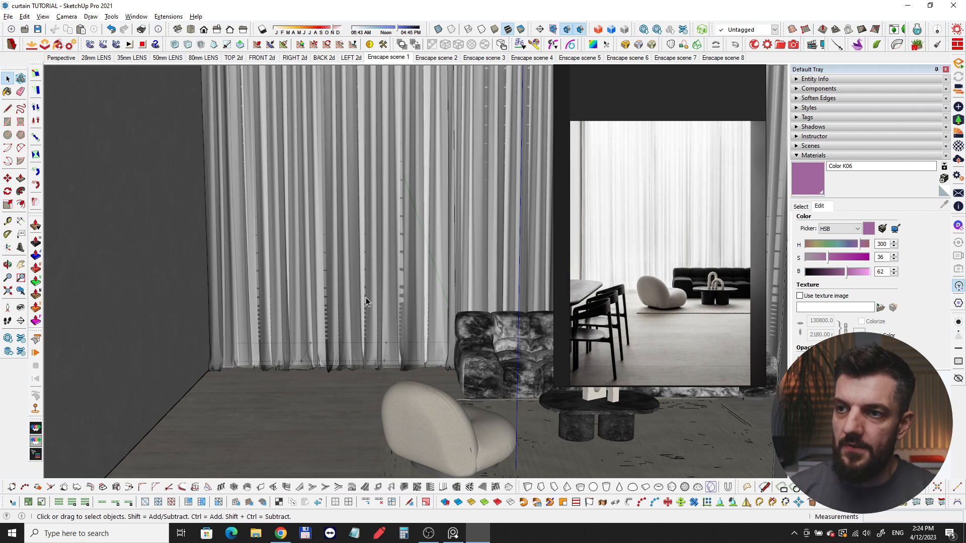
middle_drag(383, 282, 410, 283)
scroll(411, 282, down, 6)
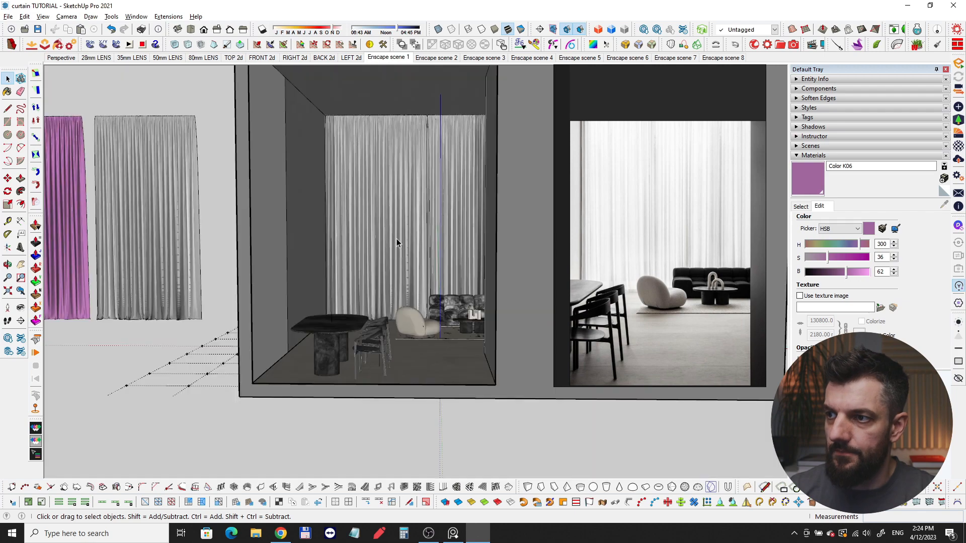
- Sample the semi-transparent curtain material from the curtains on the building's column side
middle_drag(397, 238, 548, 304)
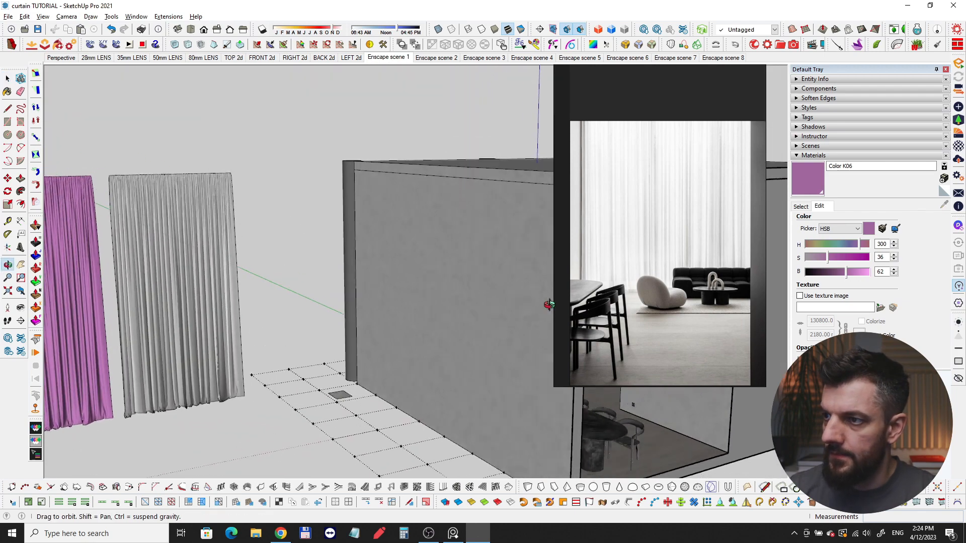
scroll(289, 287, down, 4)
middle_drag(288, 287, 410, 363)
scroll(303, 240, up, 3)
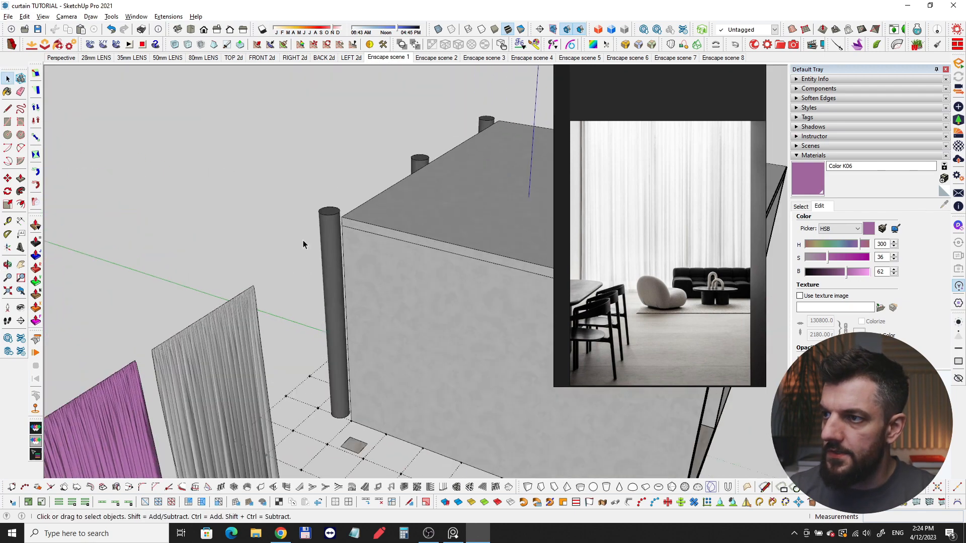
mouse_move(302, 240)
middle_down()
mouse_move(451, 280)
mouse_move(247, 273)
mouse_move(442, 254)
mouse_move(265, 274)
mouse_move(315, 255)
middle_up()
scroll(309, 293, up, 2)
scroll(309, 294, down, 3)
mouse_move(309, 294)
middle_down()
mouse_move(321, 276)
mouse_move(351, 312)
mouse_move(305, 270)
middle_up()
scroll(351, 312, up, 3)
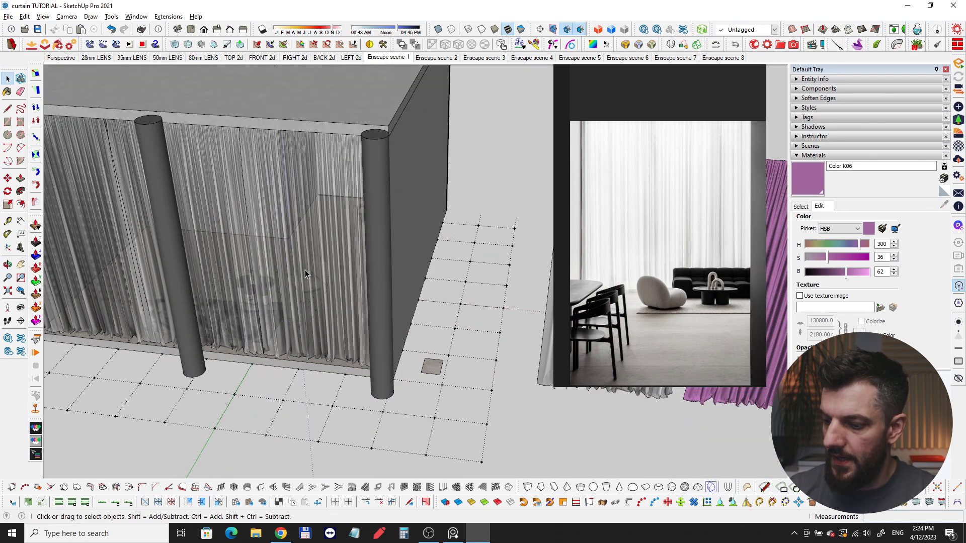
key(b)
alt+click(317, 190)
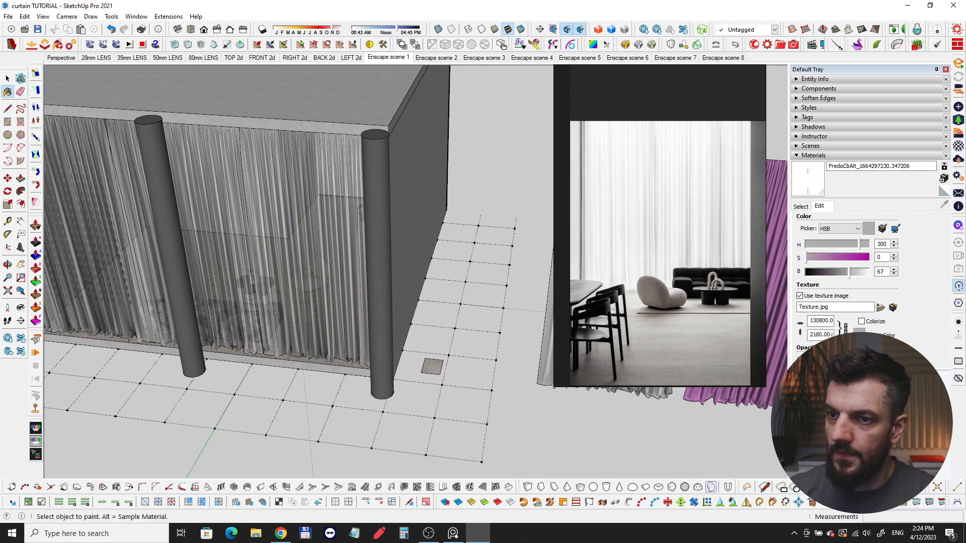
- Raise the sampled curtain material's opacity until the curtains are fully opaque
middle_drag(301, 283, 229, 263)
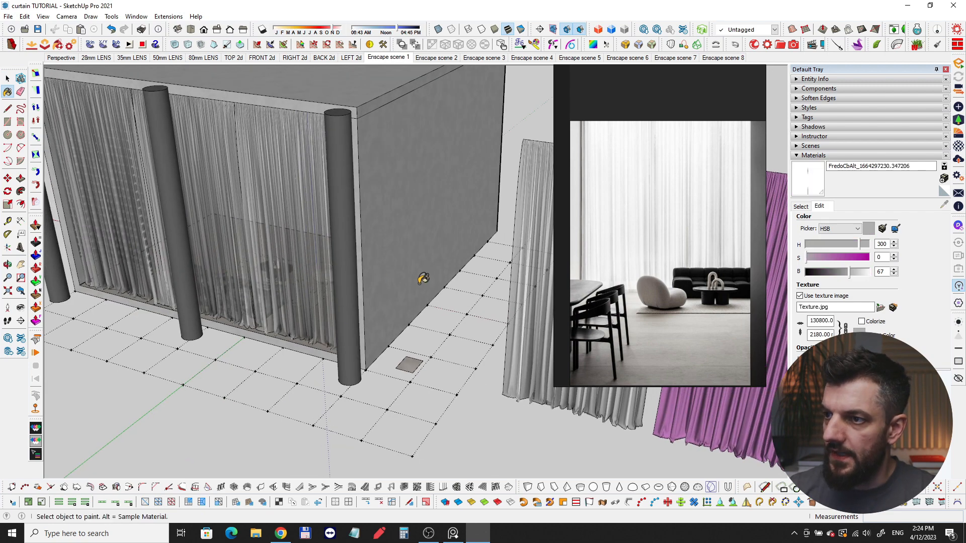
mouse_move(423, 278)
middle_down()
mouse_move(342, 289)
mouse_move(405, 340)
mouse_move(435, 298)
middle_up()
scroll(420, 346, up, 4)
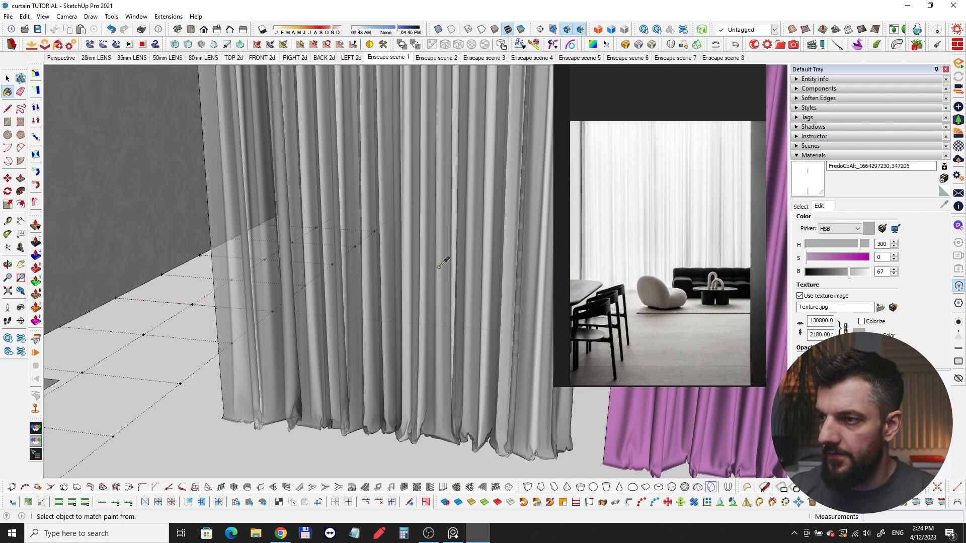
drag(849, 359, 870, 359)
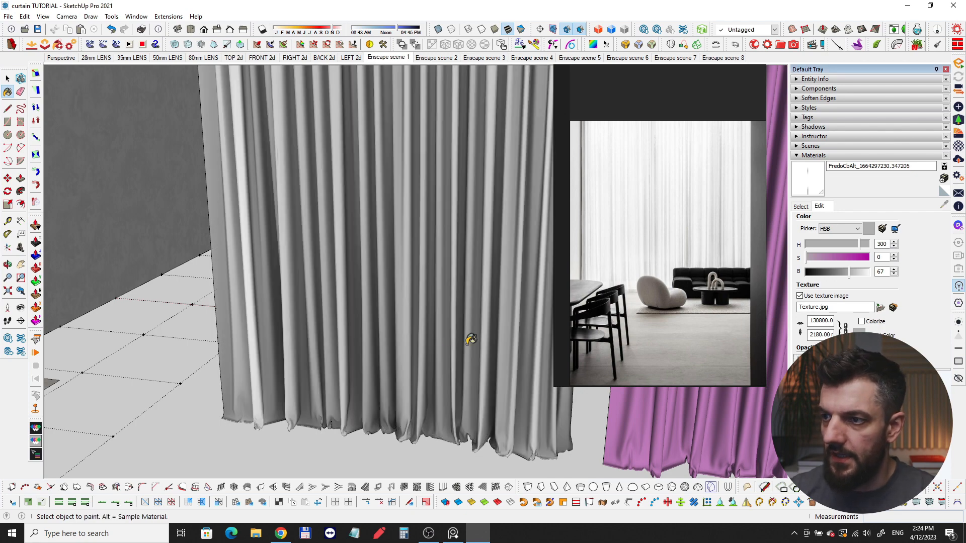
- Inspect the folds and hems of the opaque grey curtains, both the freestanding one and those behind the columns
mouse_move(471, 340)
middle_down()
mouse_move(500, 395)
mouse_move(489, 371)
mouse_move(372, 442)
mouse_move(487, 341)
middle_up()
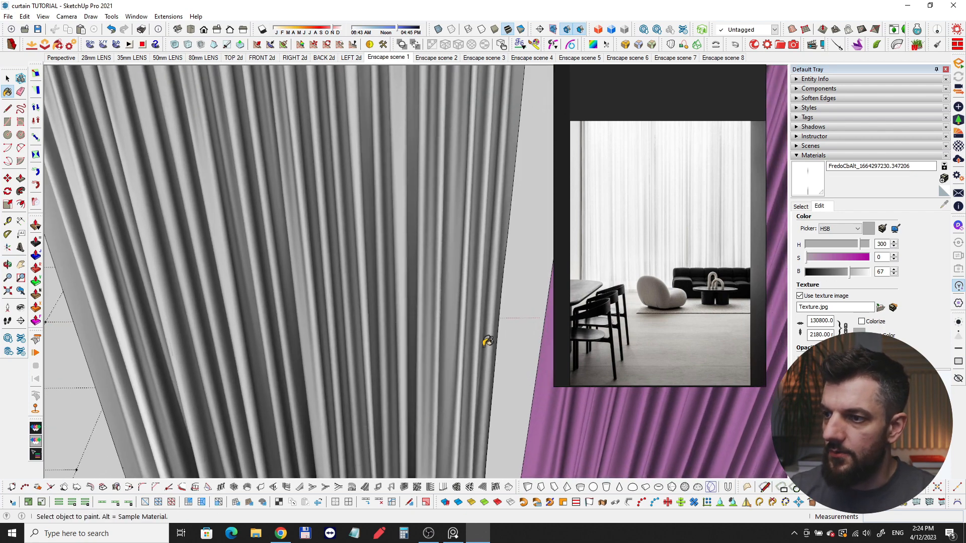
middle_drag(442, 318, 428, 355)
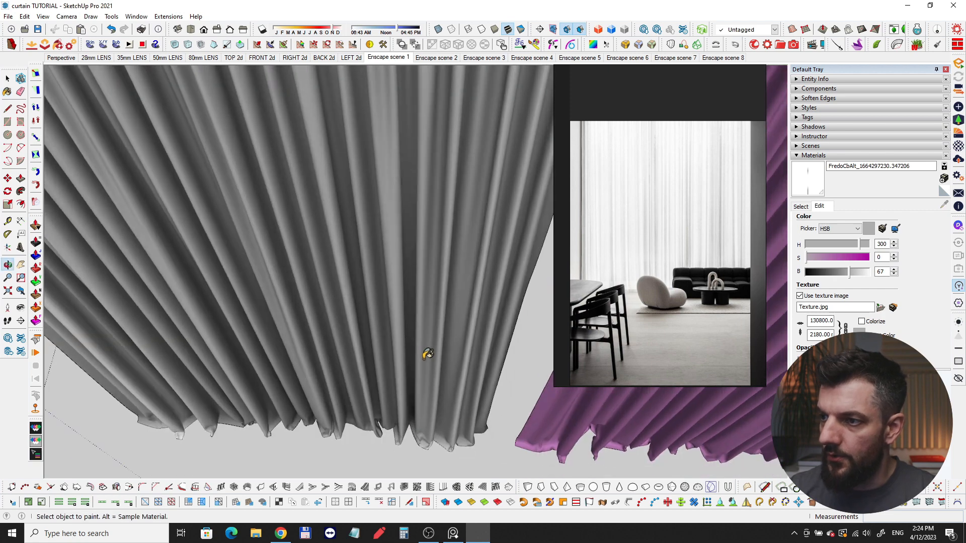
mouse_move(373, 340)
middle_down()
mouse_move(384, 403)
mouse_move(235, 342)
mouse_move(410, 160)
middle_up()
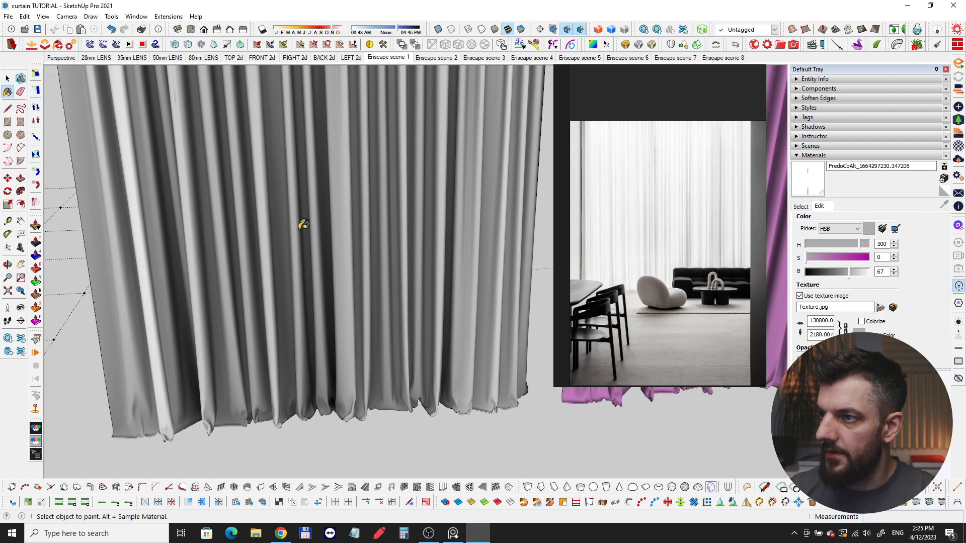
mouse_move(304, 224)
middle_down()
mouse_move(475, 302)
mouse_move(409, 218)
mouse_move(423, 263)
mouse_move(439, 259)
mouse_move(406, 311)
mouse_move(372, 250)
mouse_move(334, 243)
middle_up()
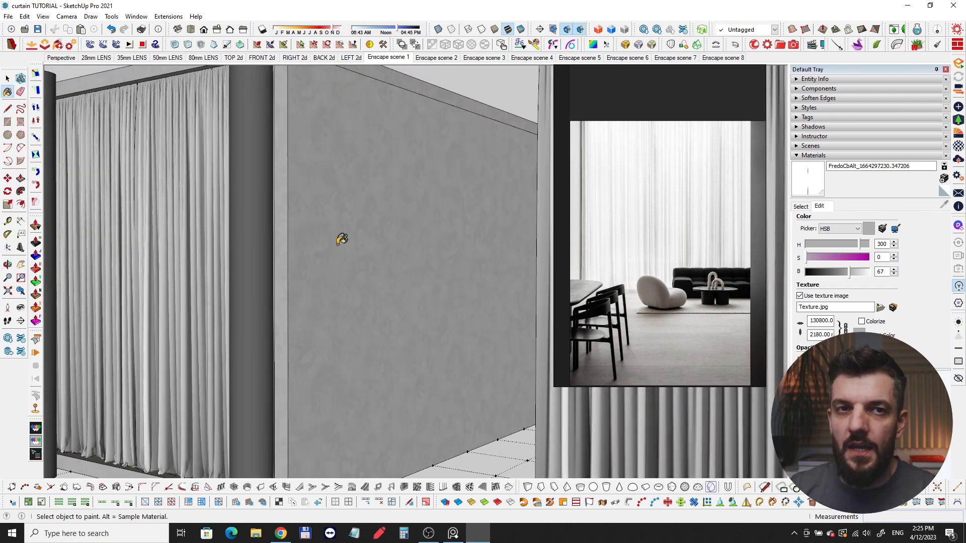
mouse_move(211, 250)
middle_down()
mouse_move(375, 209)
mouse_move(480, 205)
middle_up()
middle_drag(376, 220, 392, 220)
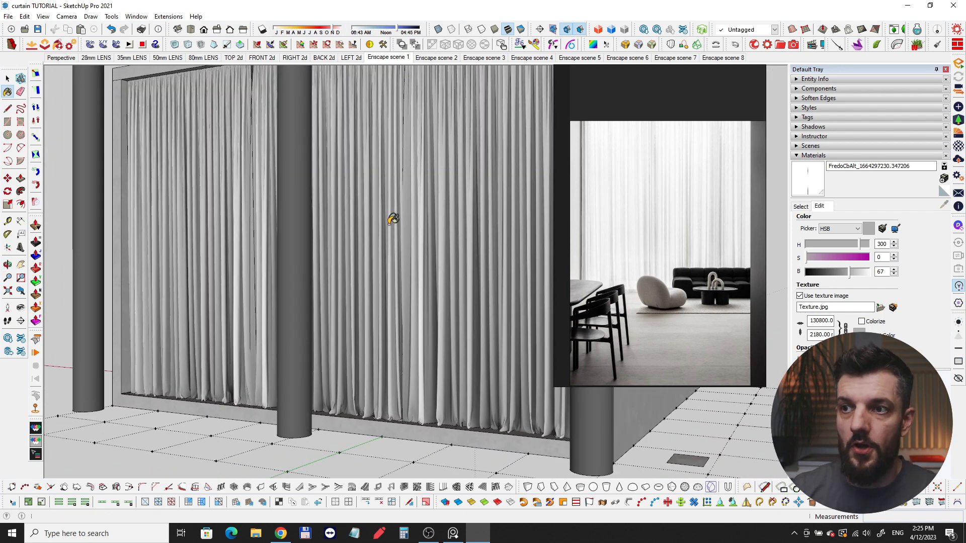
middle_drag(375, 255, 320, 262)
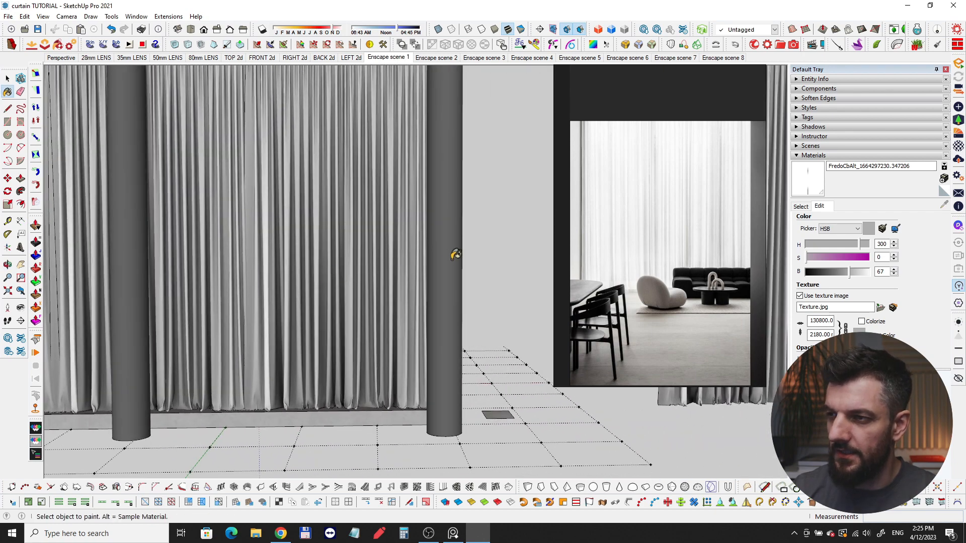
- Lower the curtain material's opacity to make the grey curtains semi-transparent again
mouse_move(453, 254)
middle_down()
mouse_move(280, 287)
mouse_move(339, 296)
mouse_move(361, 284)
middle_up()
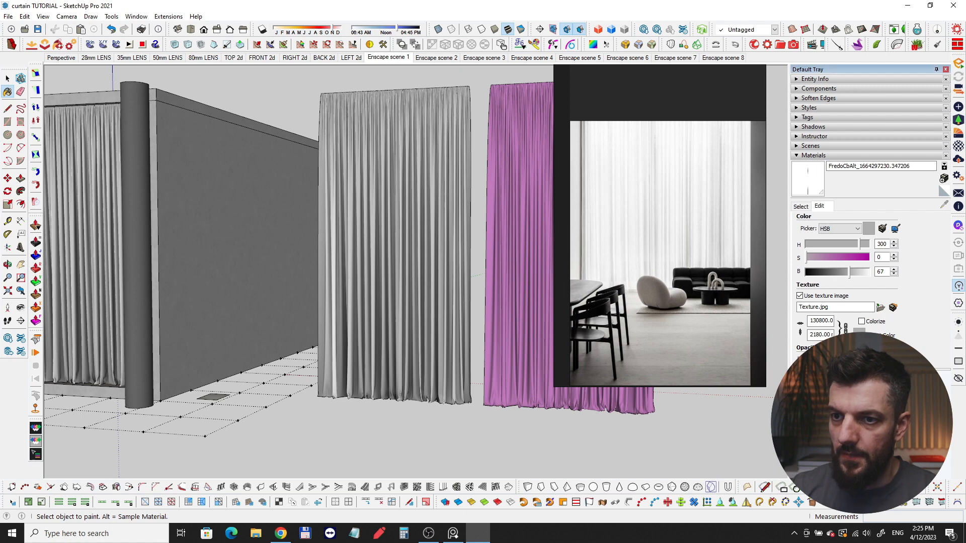
drag(868, 359, 852, 359)
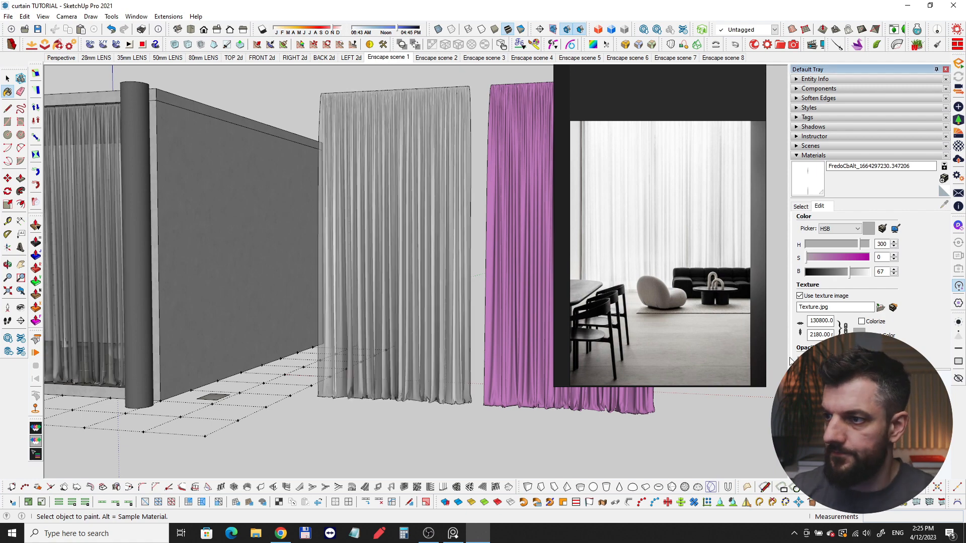
- Rotate the freestanding purple curtain about its horizontal axis so that it lies flat
middle_drag(431, 280, 382, 251)
key(space)
click(476, 241)
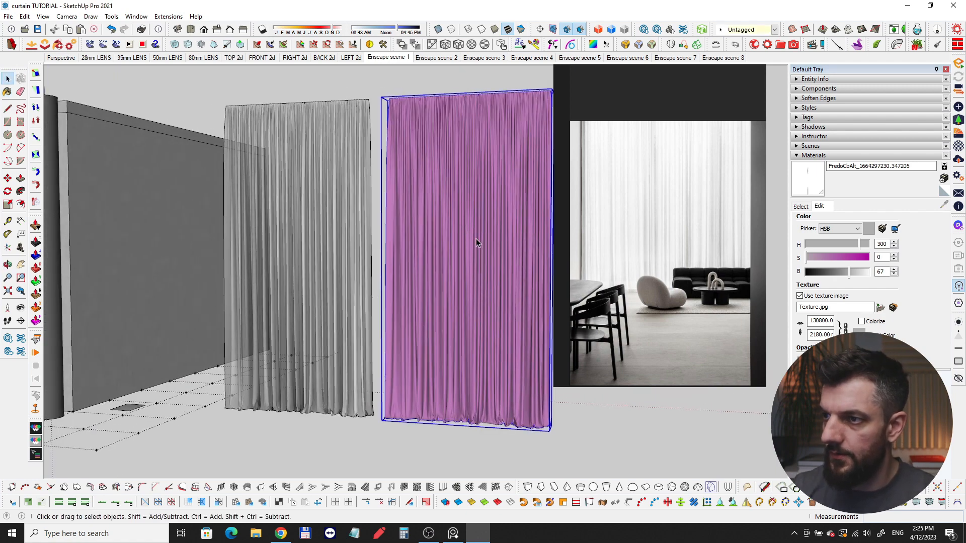
key(m)
middle_drag(476, 240, 426, 265)
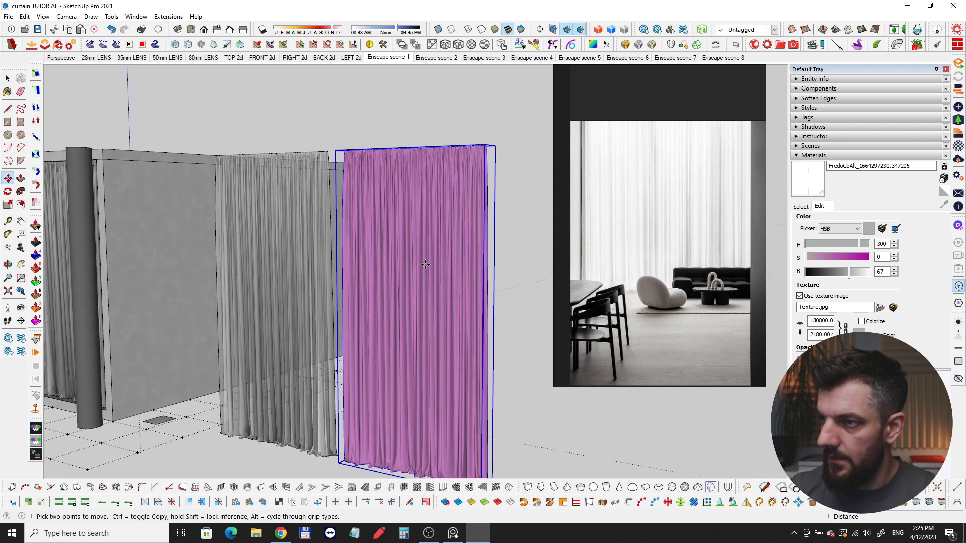
click(489, 181)
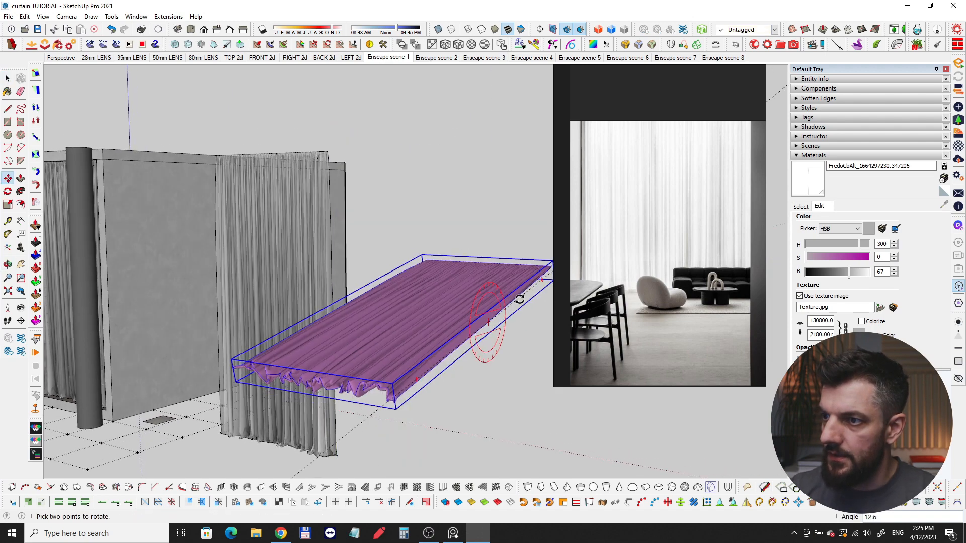
click(517, 311)
key(space)
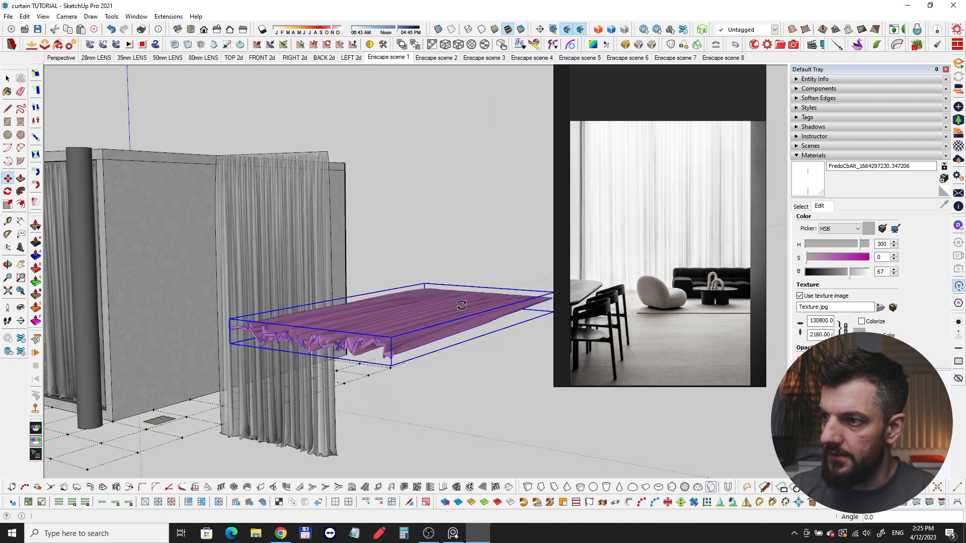
- Open the FredoTools Color by Altitude settings for the selected flat purple curtain
middle_drag(517, 311, 460, 267)
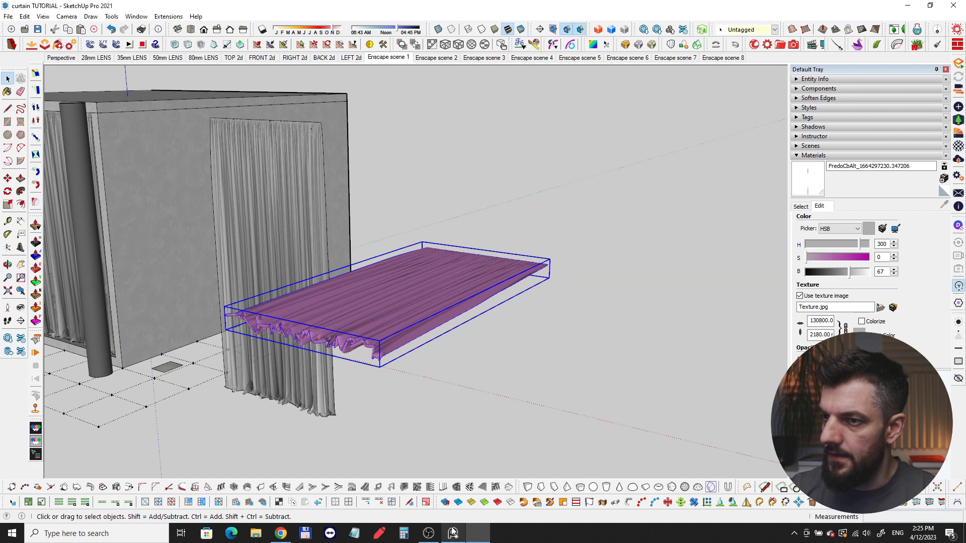
middle_drag(379, 315, 565, 277)
scroll(564, 276, up, 1)
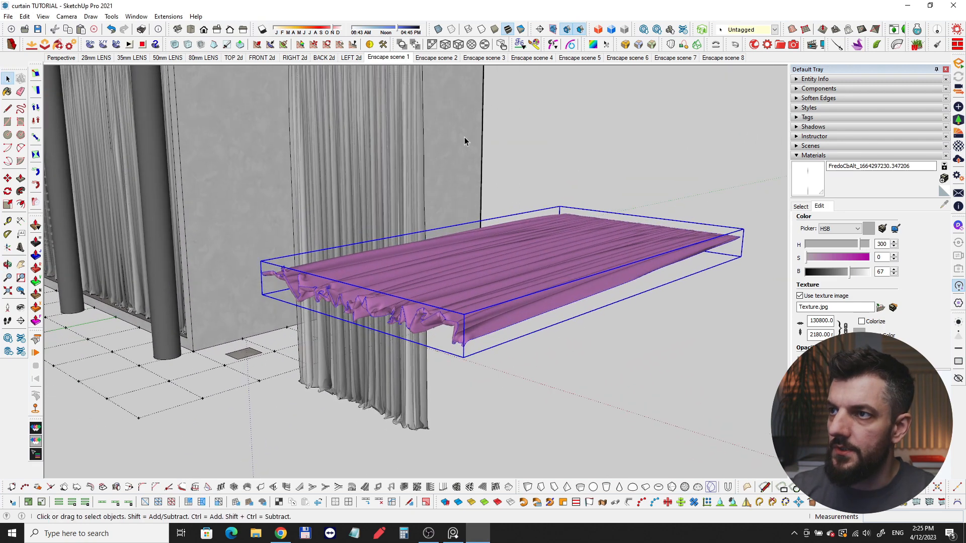
click(555, 46)
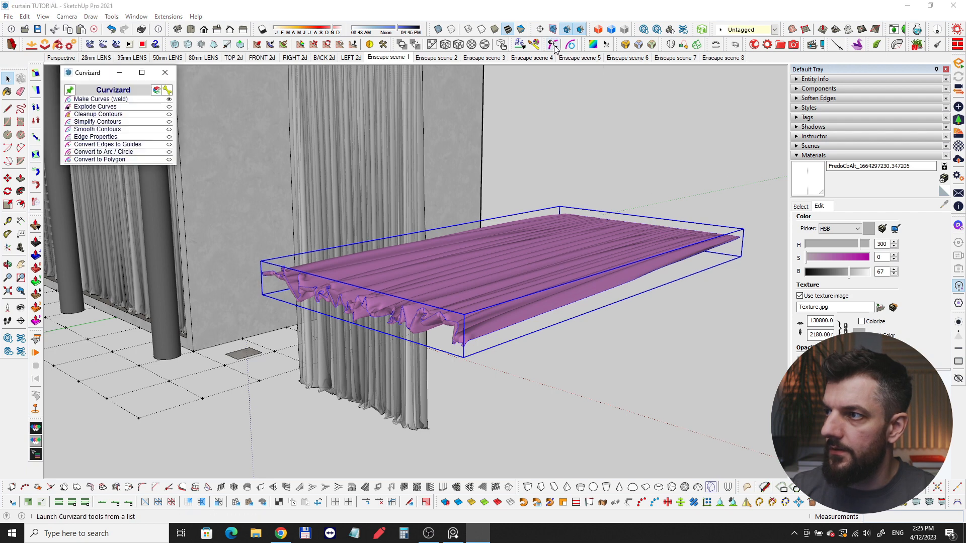
click(165, 74)
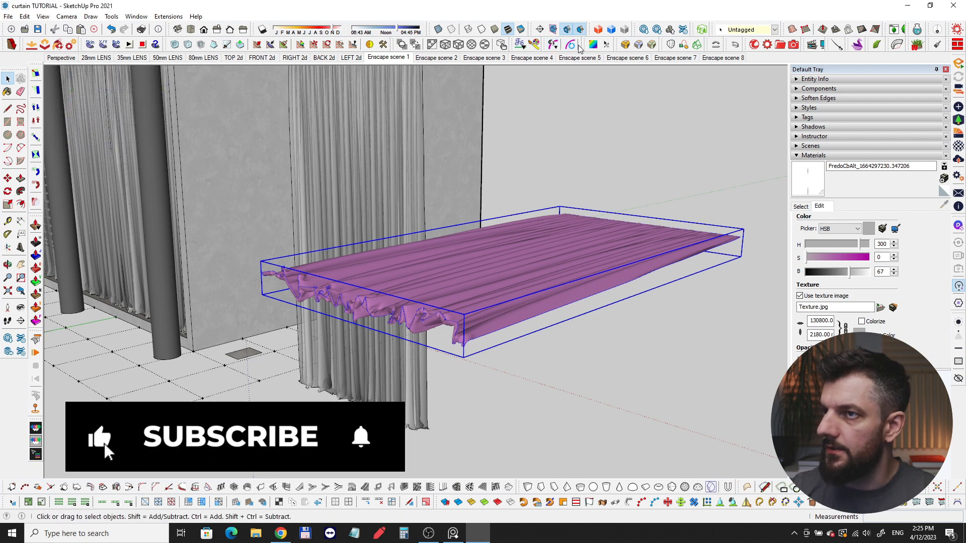
click(535, 44)
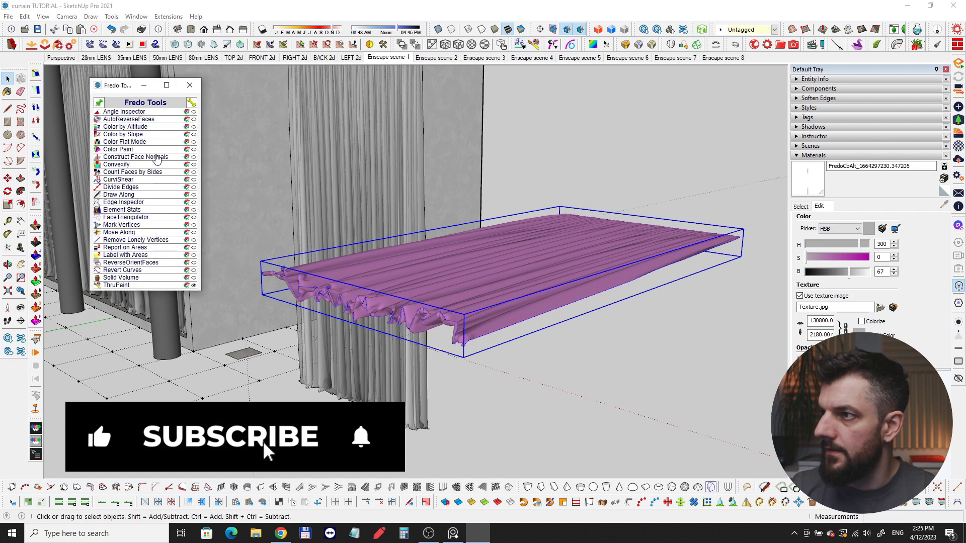
click(123, 127)
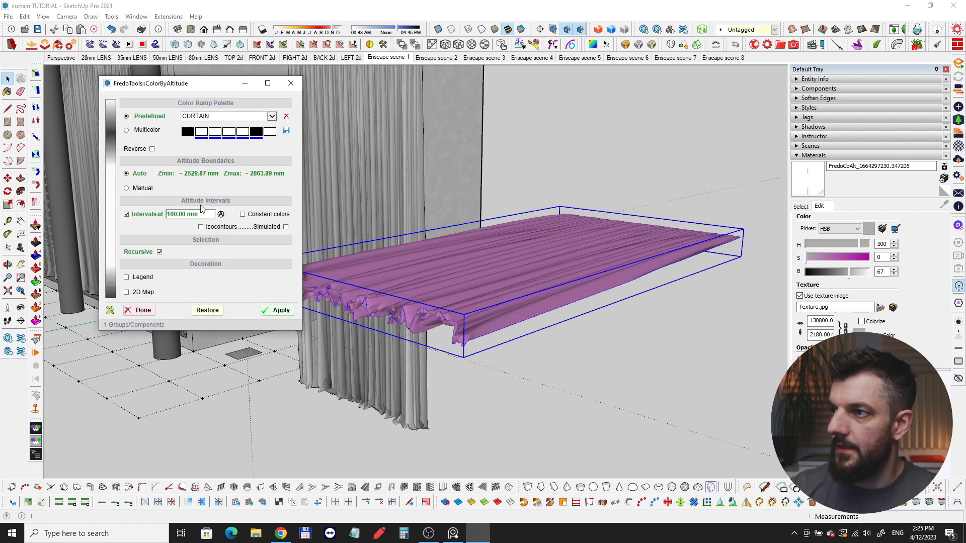
- Try the predefined Rainbow and Grayscale color ramps, and set the ramp back to CURTAIN
middle_drag(422, 331, 610, 247)
scroll(683, 247, up, 2)
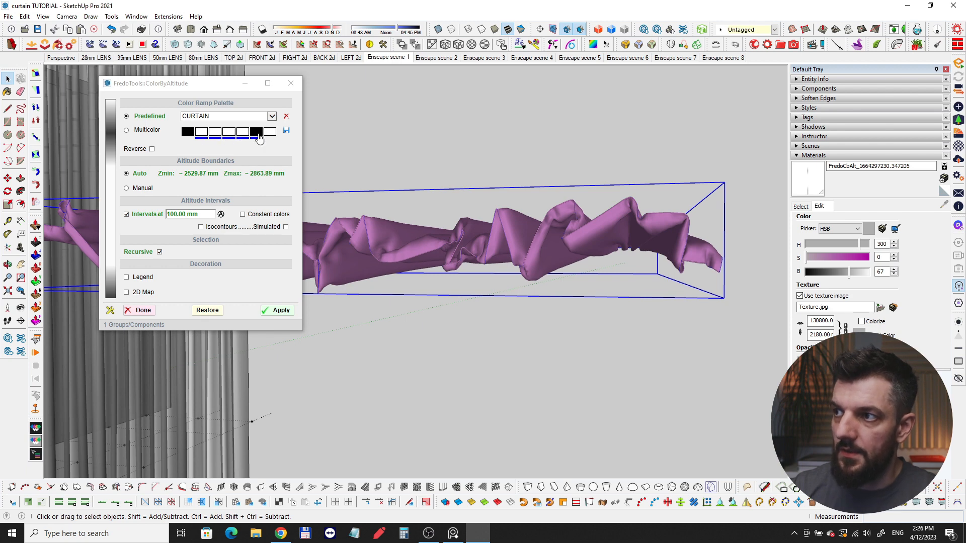
click(271, 117)
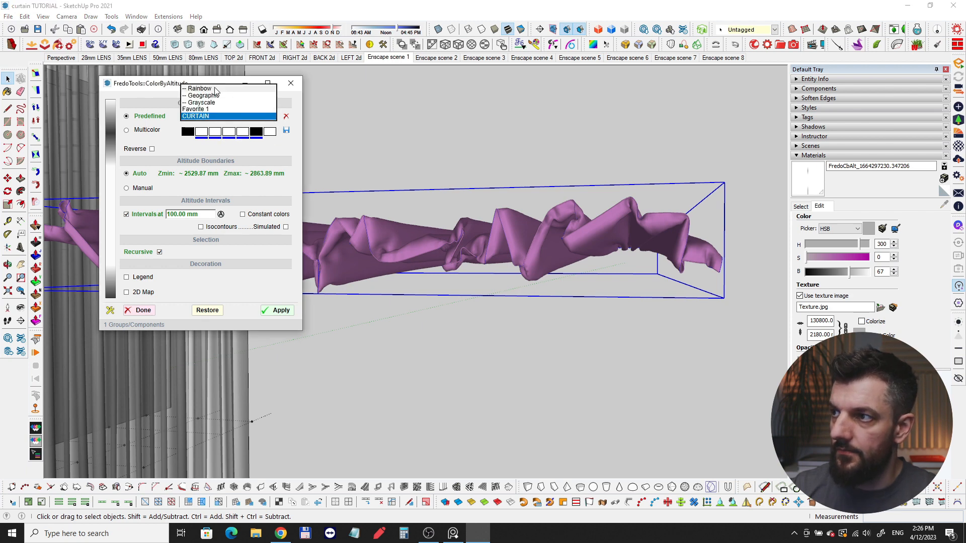
click(216, 93)
click(254, 118)
click(236, 124)
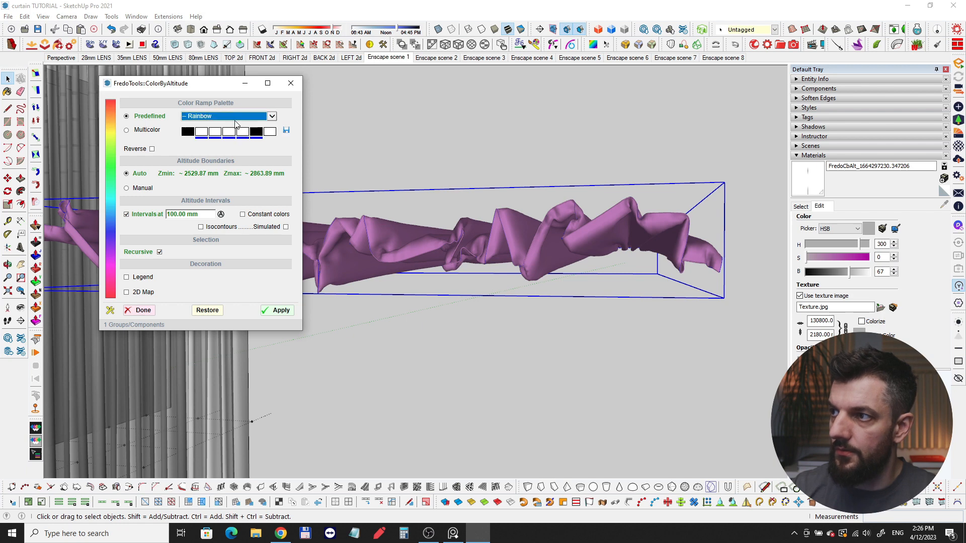
click(271, 117)
click(212, 127)
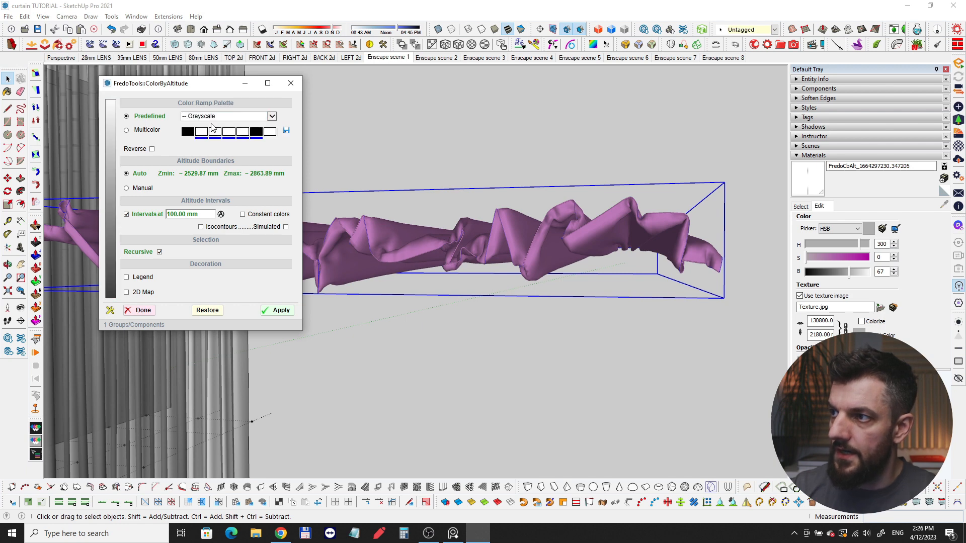
click(260, 115)
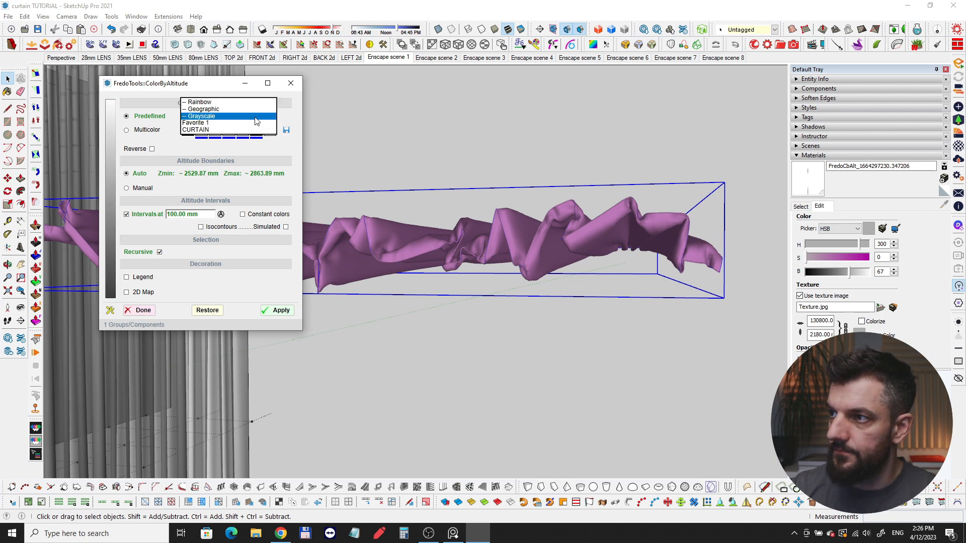
click(191, 132)
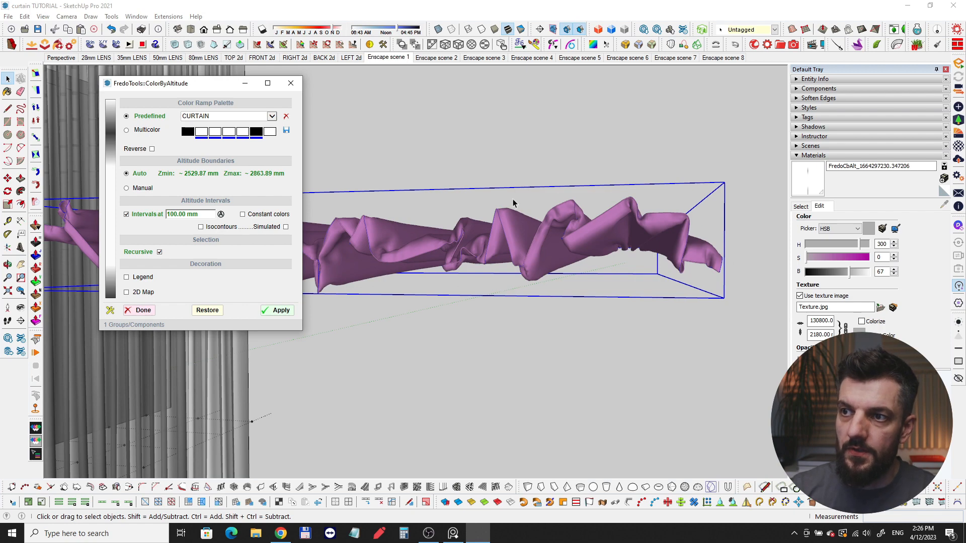
- Examine the peaks and valleys of the flat purple curtain's folds from its hem and from above
middle_drag(702, 205, 606, 258)
middle_drag(705, 222, 511, 271)
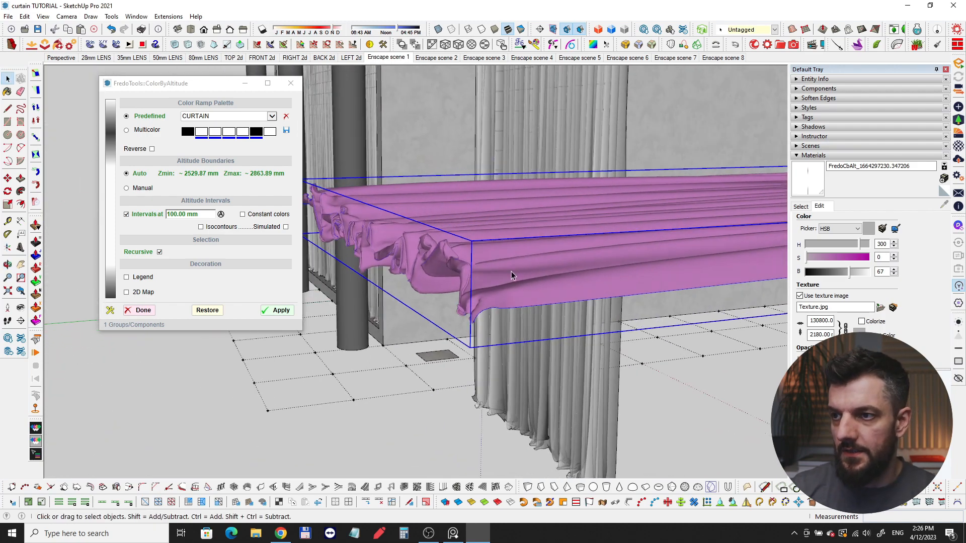
scroll(510, 269, up, 3)
middle_drag(626, 255, 684, 256)
scroll(683, 268, up, 1)
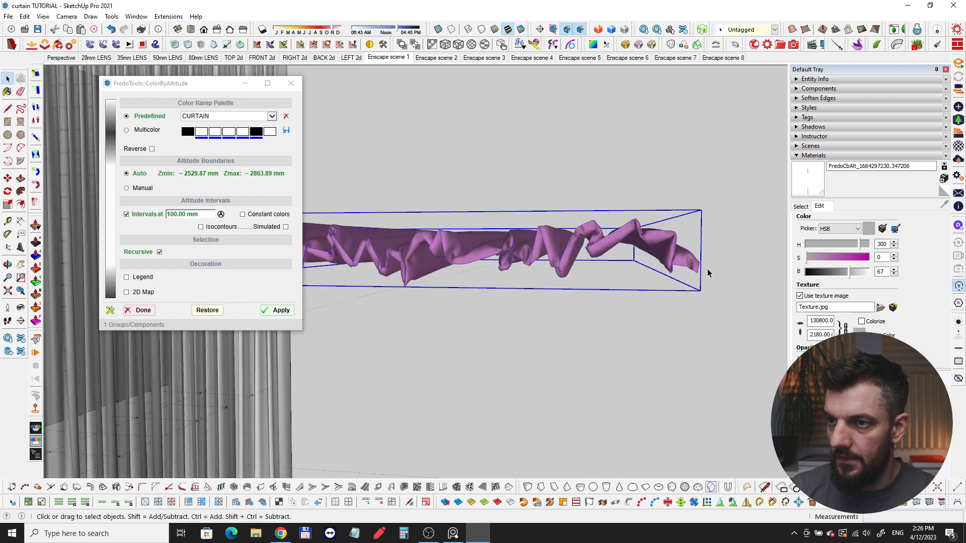
middle_drag(668, 230, 491, 265)
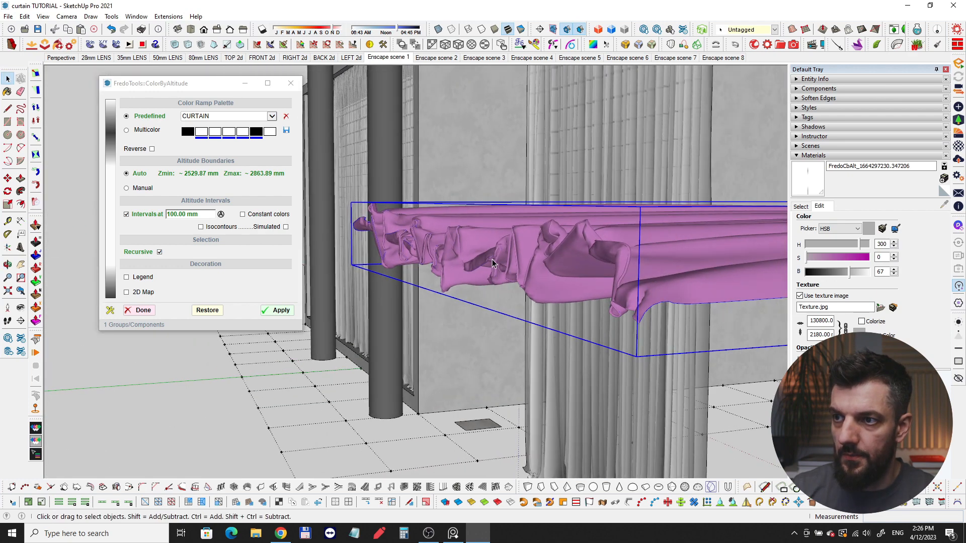
scroll(491, 265, down, 4)
middle_drag(585, 258, 537, 323)
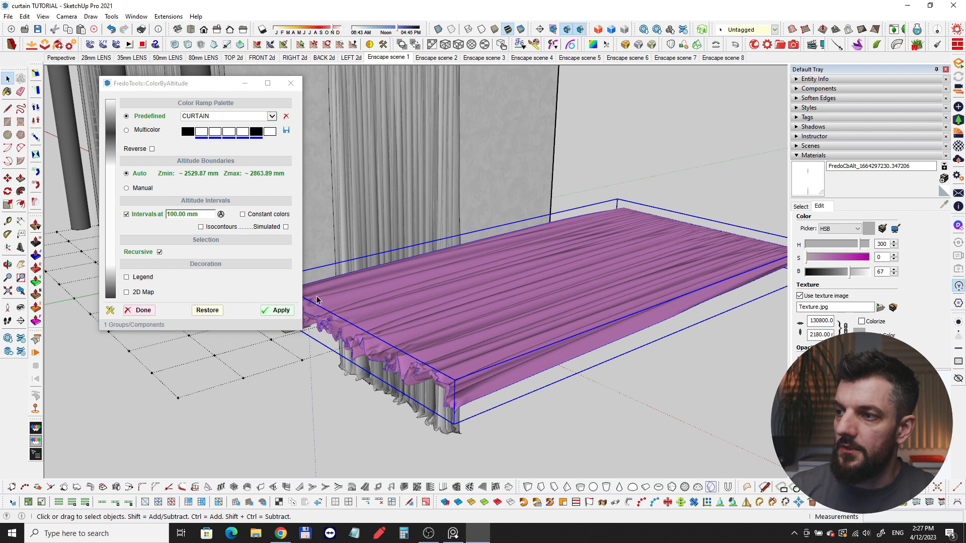
- Apply the CURTAIN altitude color ramp to the flat curtain, close the settings and check the shading on its folds
click(281, 310)
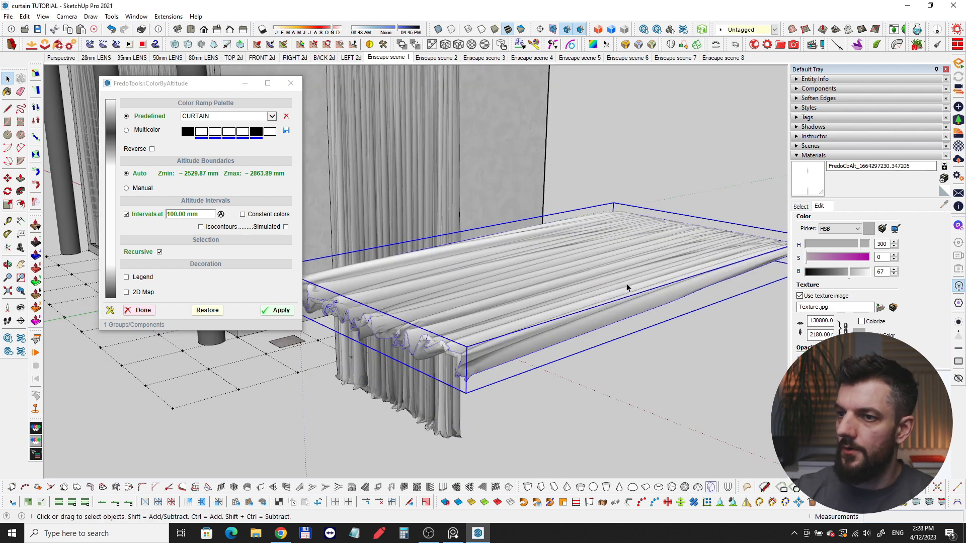
middle_drag(630, 273, 578, 407)
click(296, 87)
scroll(649, 397, up, 3)
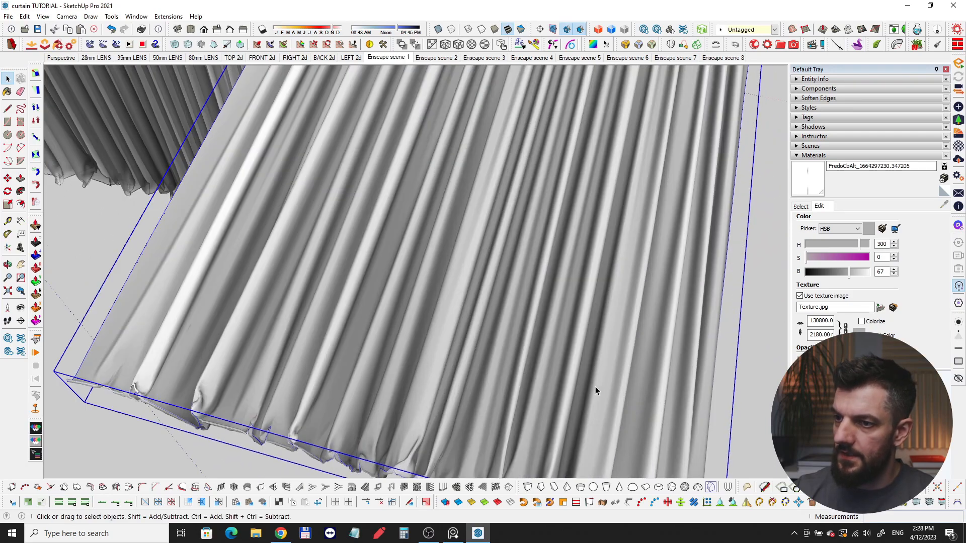
middle_drag(525, 348, 618, 382)
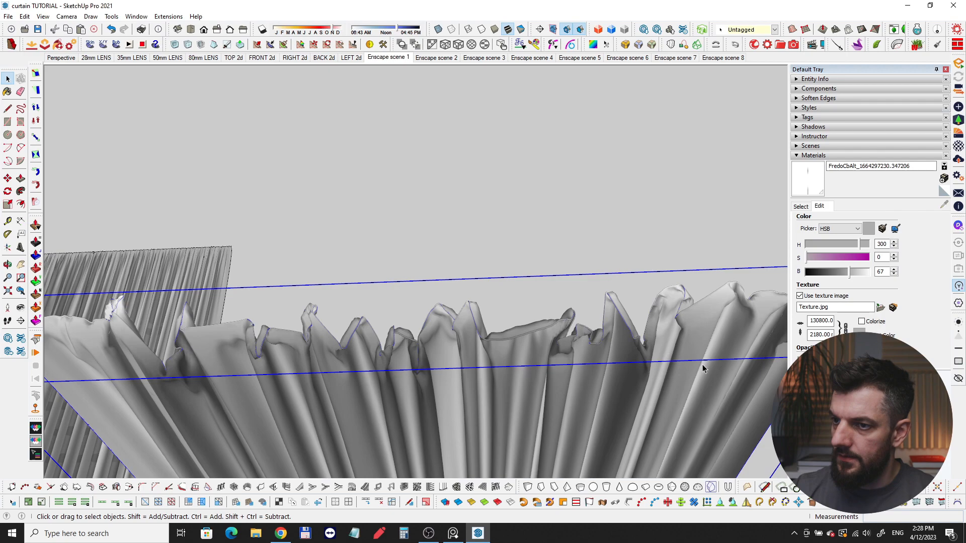
middle_drag(703, 368, 598, 332)
- Rotate the recolored curtain about its horizontal axis so that it stands upright beside the grey one, and deselect it
key(m)
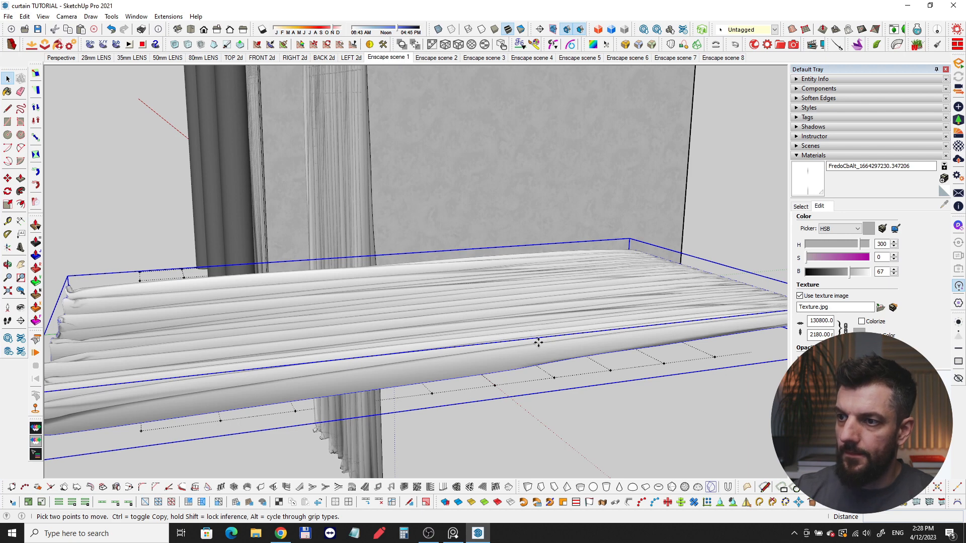
scroll(526, 343, down, 5)
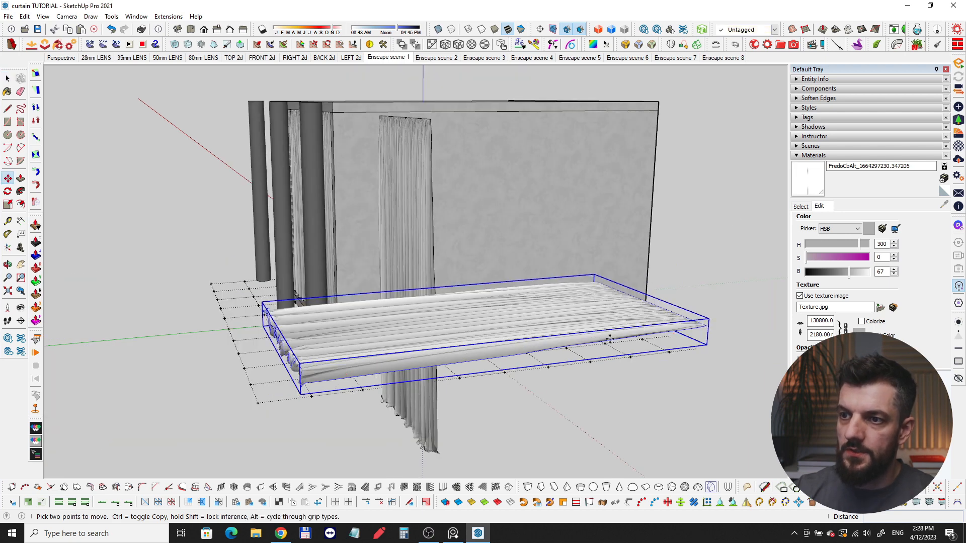
click(672, 337)
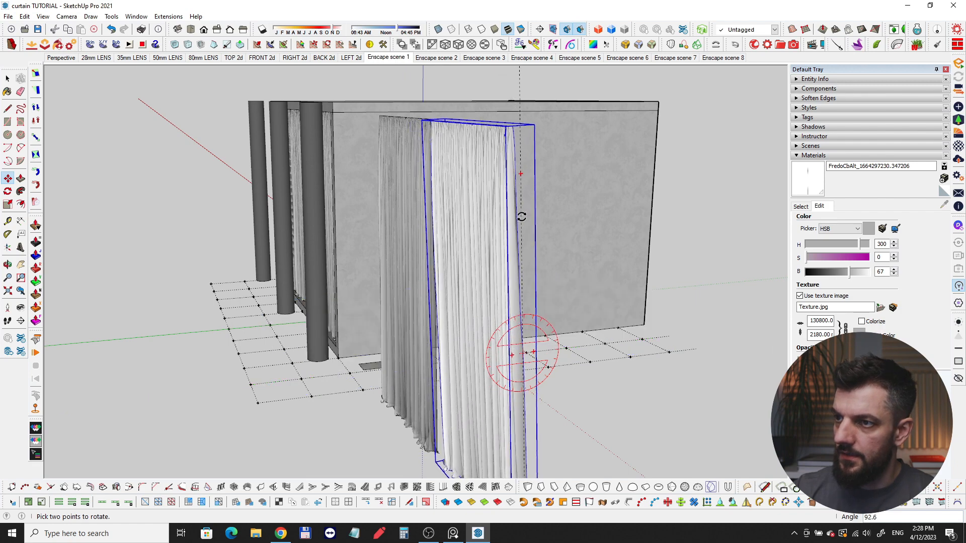
click(525, 217)
middle_drag(481, 228, 669, 272)
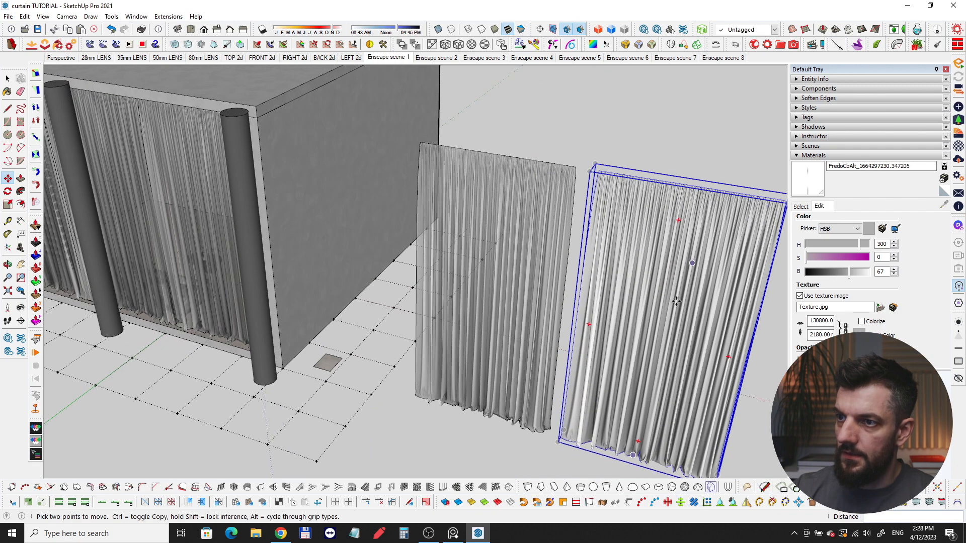
key(space)
click(683, 177)
- Sample the recolored curtain's material and lower its opacity to make the curtain semi-transparent
middle_drag(692, 234, 671, 282)
scroll(630, 351, up, 5)
scroll(630, 351, up, 2)
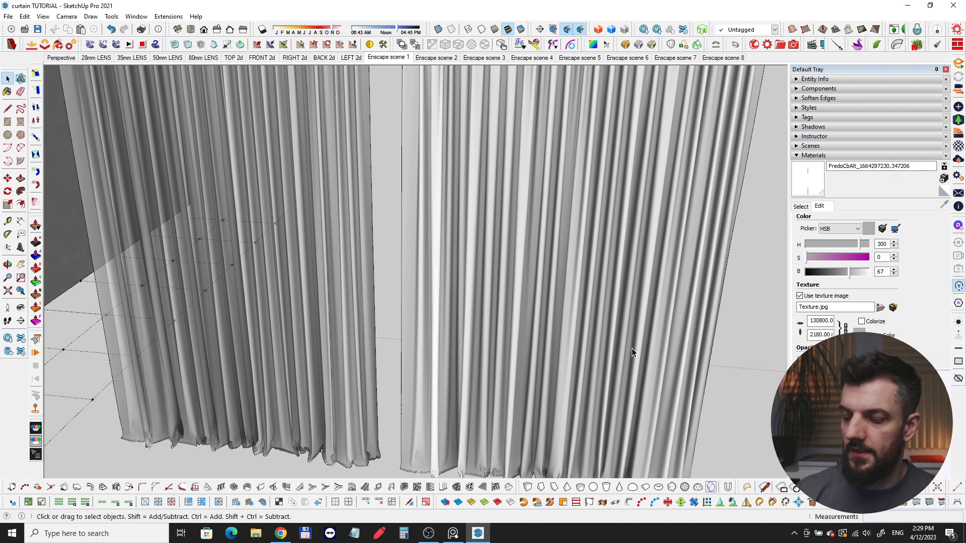
middle_drag(502, 330, 631, 321)
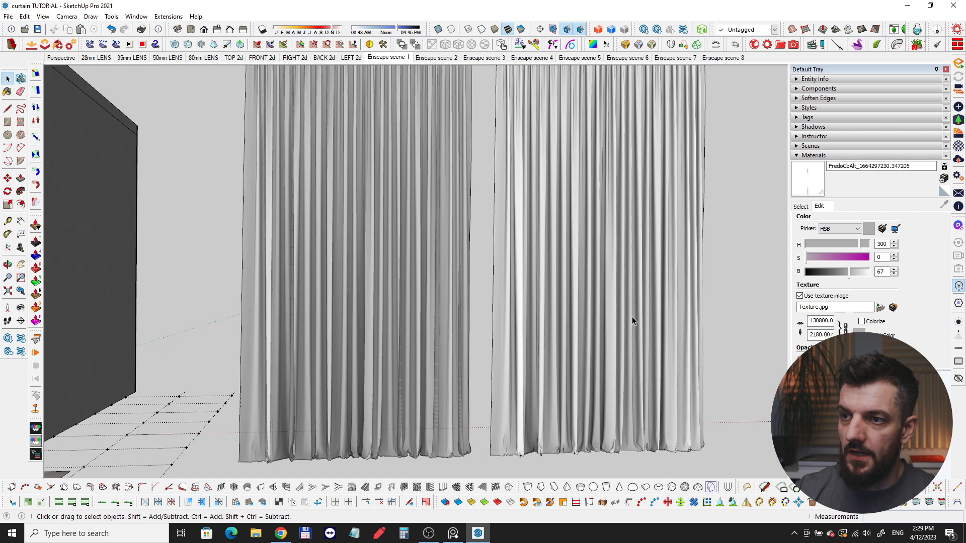
click(621, 287)
middle_drag(645, 288, 644, 306)
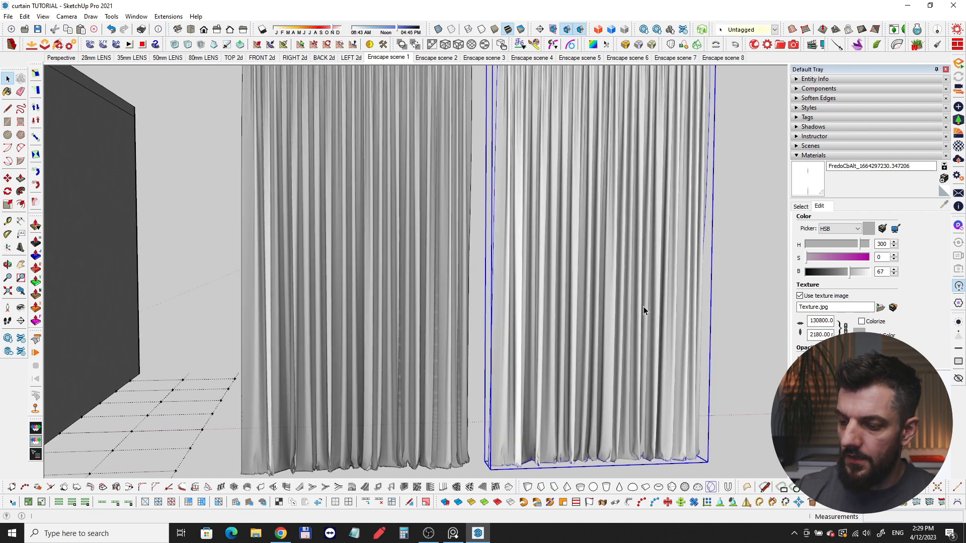
key(b)
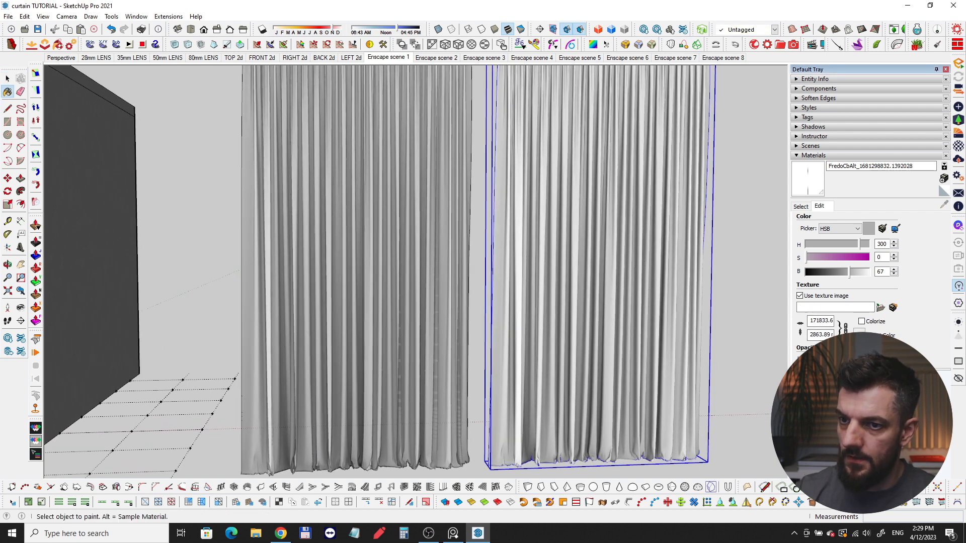
drag(869, 360, 854, 360)
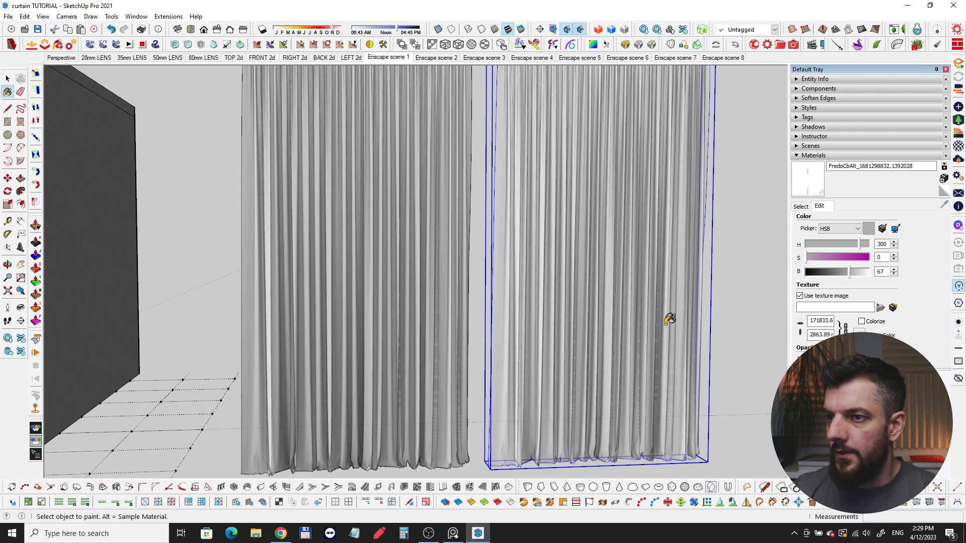
- Delete both freestanding example curtains beside the building, keeping the ones installed behind the columns
middle_drag(669, 319, 455, 332)
mouse_move(420, 301)
middle_down()
mouse_move(627, 231)
mouse_move(641, 274)
mouse_move(753, 278)
mouse_move(713, 259)
mouse_move(390, 224)
mouse_move(597, 269)
mouse_move(496, 264)
middle_up()
key(space)
scroll(522, 241, up, 2)
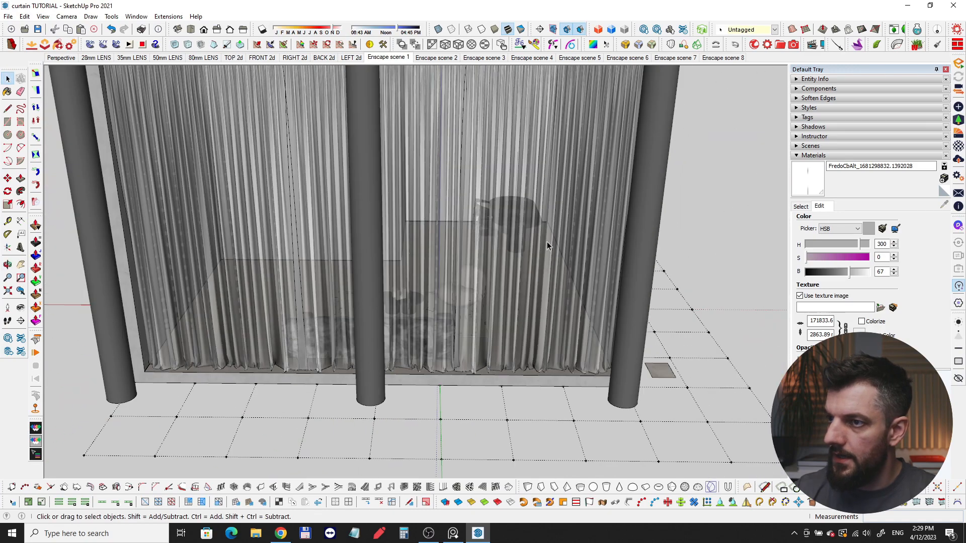
scroll(236, 244, down, 2)
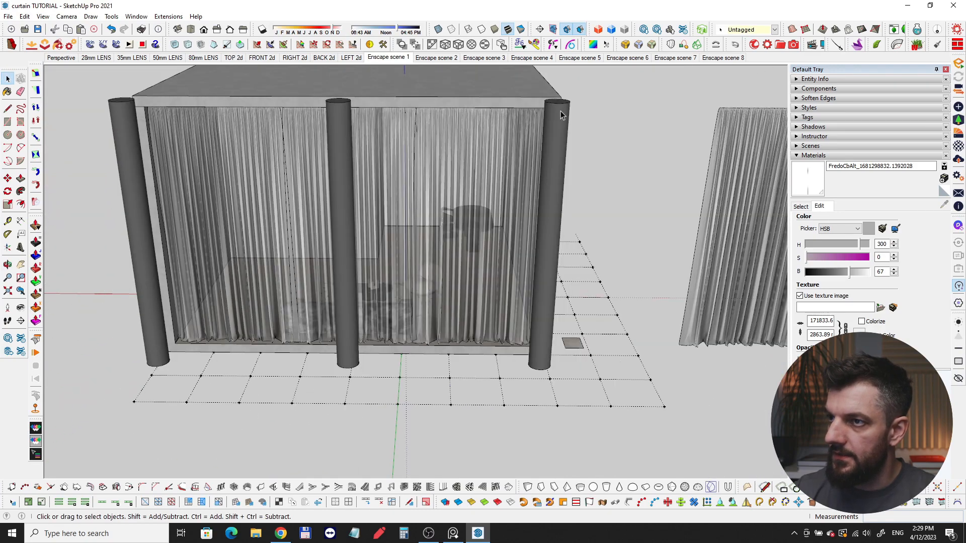
scroll(593, 199, down, 2)
middle_drag(702, 208, 553, 225)
scroll(572, 210, up, 1)
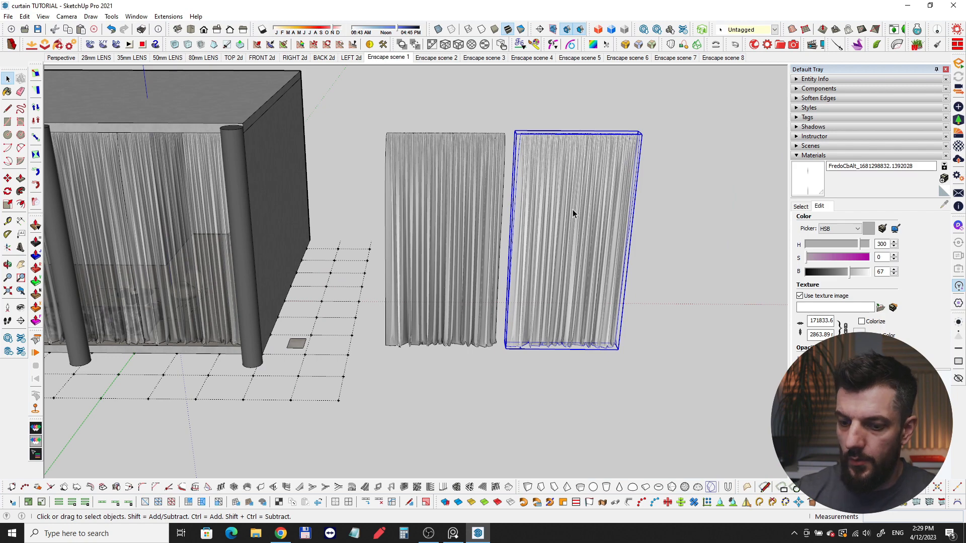
key(Delete)
click(453, 216)
key(Delete)
- Sample the material of the installed curtain from inside the room and open it in the Enscape Material Editor
middle_drag(406, 240, 714, 222)
scroll(729, 213, up, 2)
scroll(744, 240, up, 2)
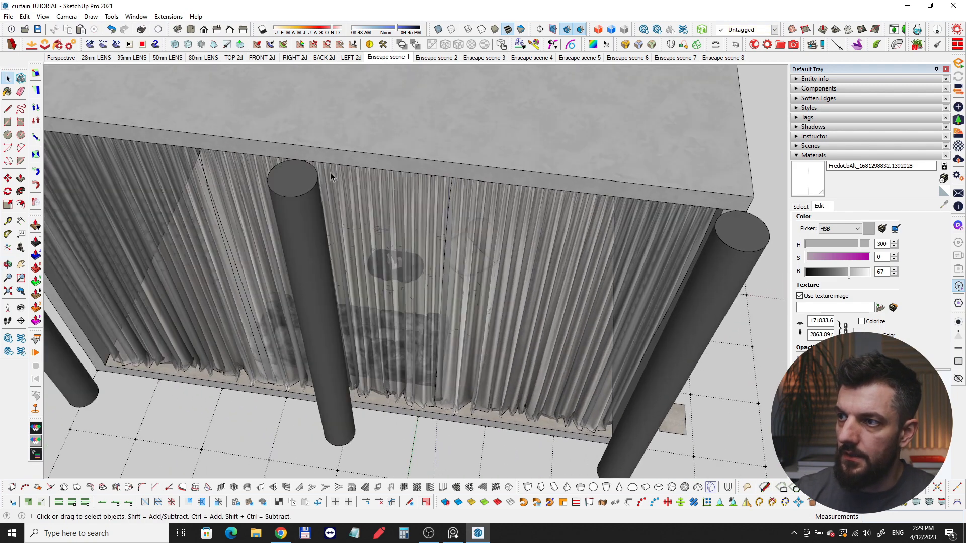
scroll(260, 207, down, 4)
mouse_move(333, 210)
middle_down()
mouse_move(465, 211)
mouse_move(427, 138)
mouse_move(363, 286)
mouse_move(394, 222)
mouse_move(361, 242)
mouse_move(395, 261)
mouse_move(425, 248)
mouse_move(488, 278)
mouse_move(492, 268)
middle_up()
scroll(403, 131, up, 3)
scroll(495, 280, up, 3)
key(space)
key(b)
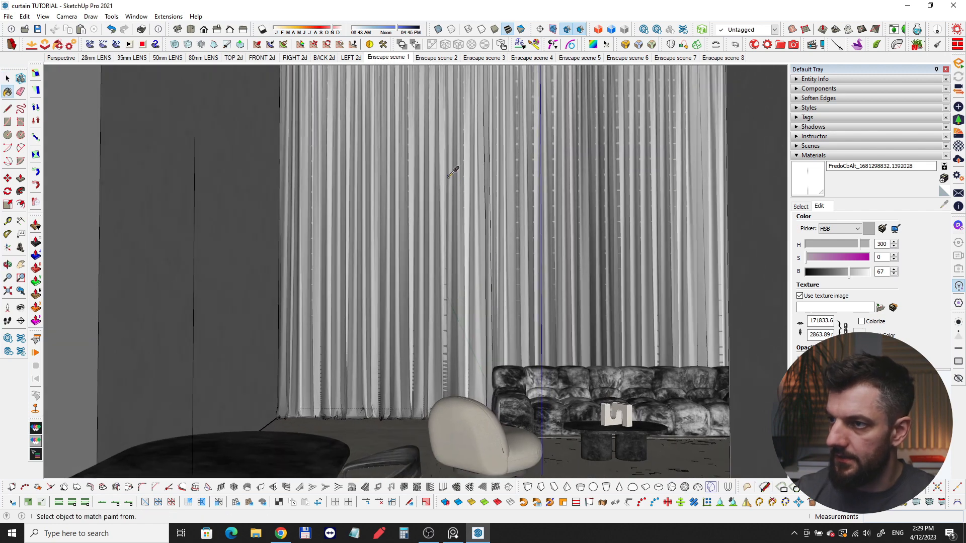
alt+click(449, 176)
click(959, 146)
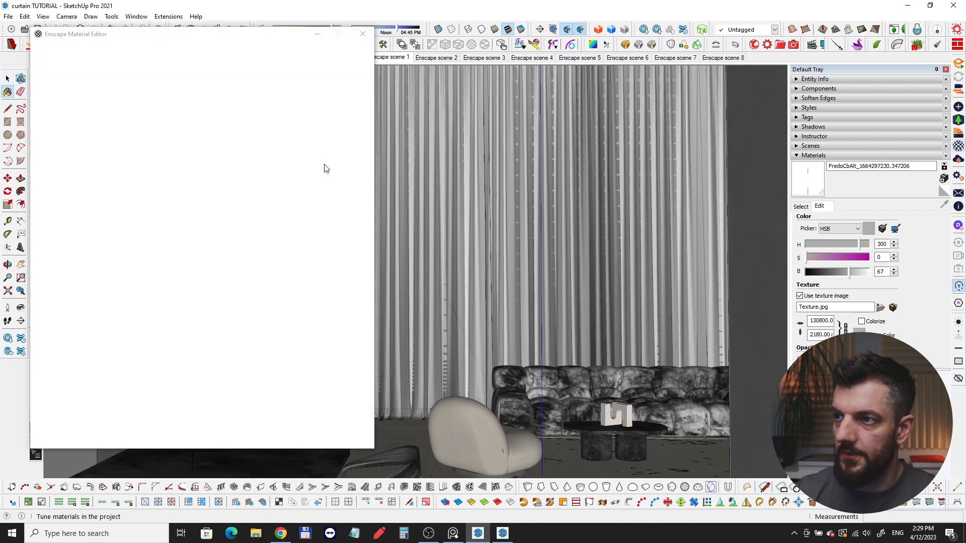
drag(259, 36, 288, 45)
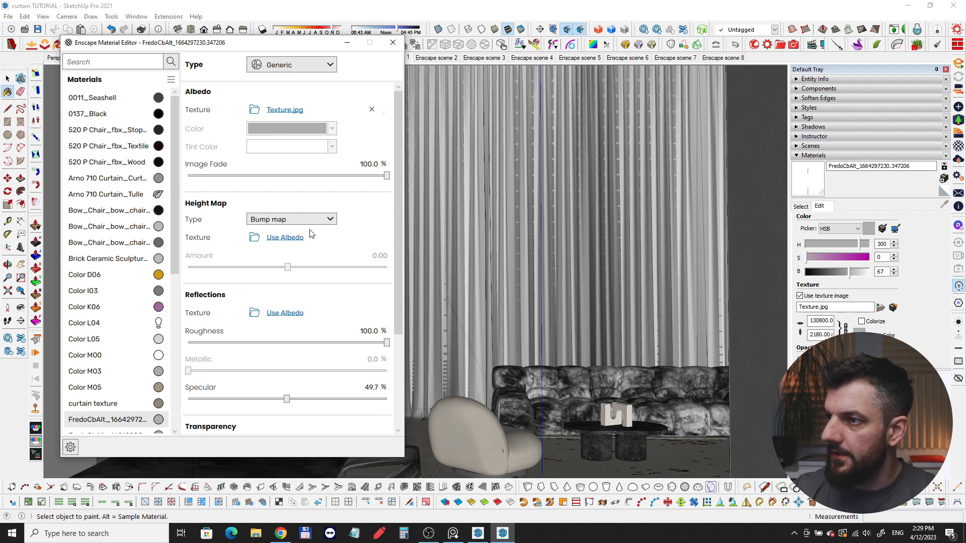
- Open the transmittance texture settings of the curtain material
scroll(344, 253, down, 3)
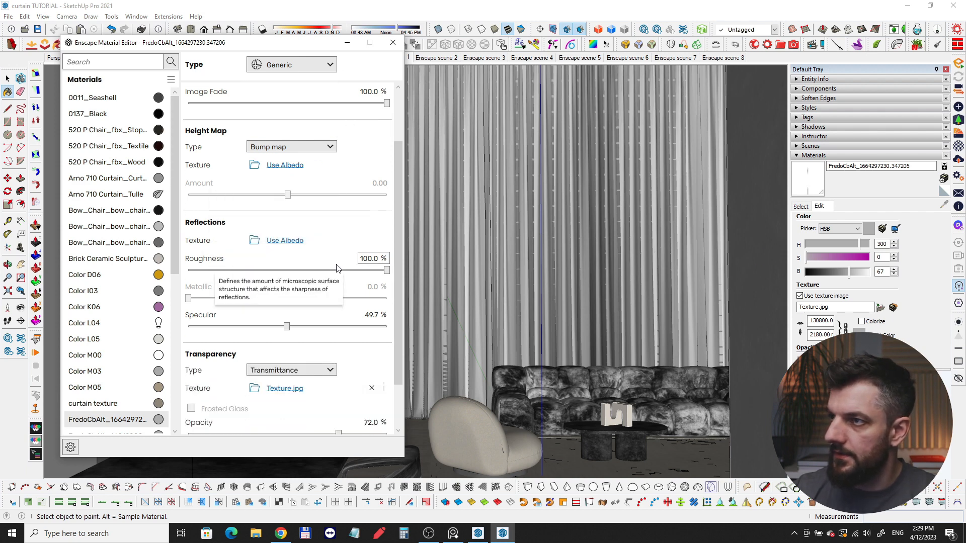
scroll(336, 269, down, 1)
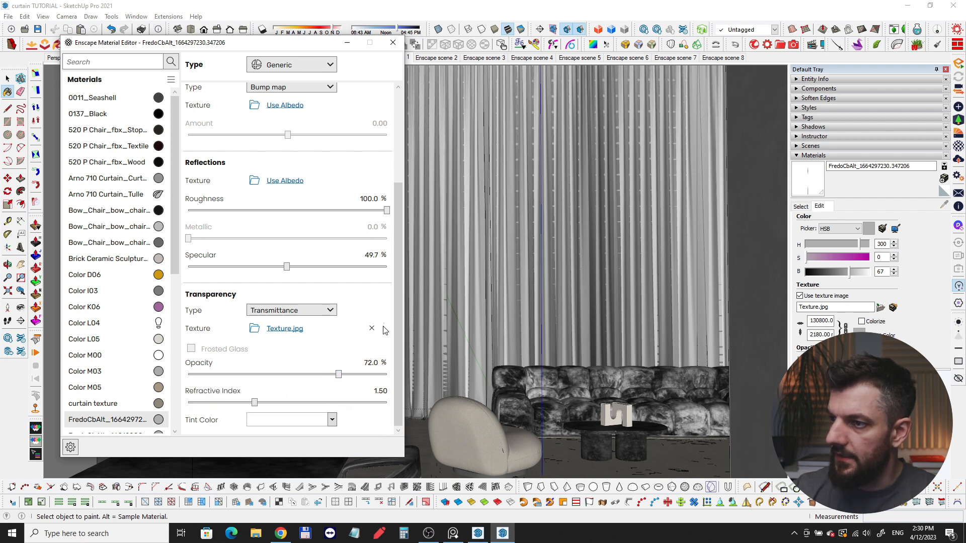
click(284, 328)
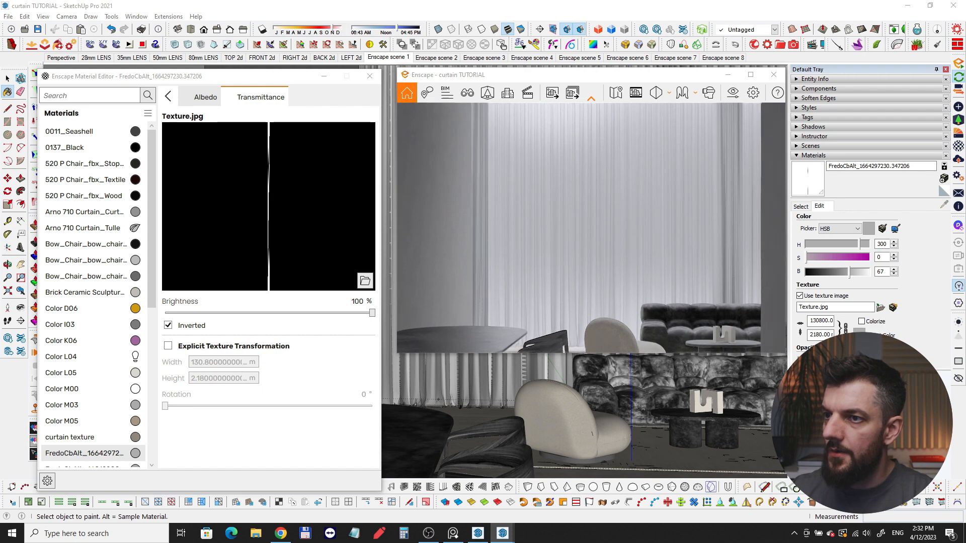
- Toggle the transmittance texture's Inverted option off and on to compare the curtain's render, leaving it enabled
drag(591, 228, 627, 251)
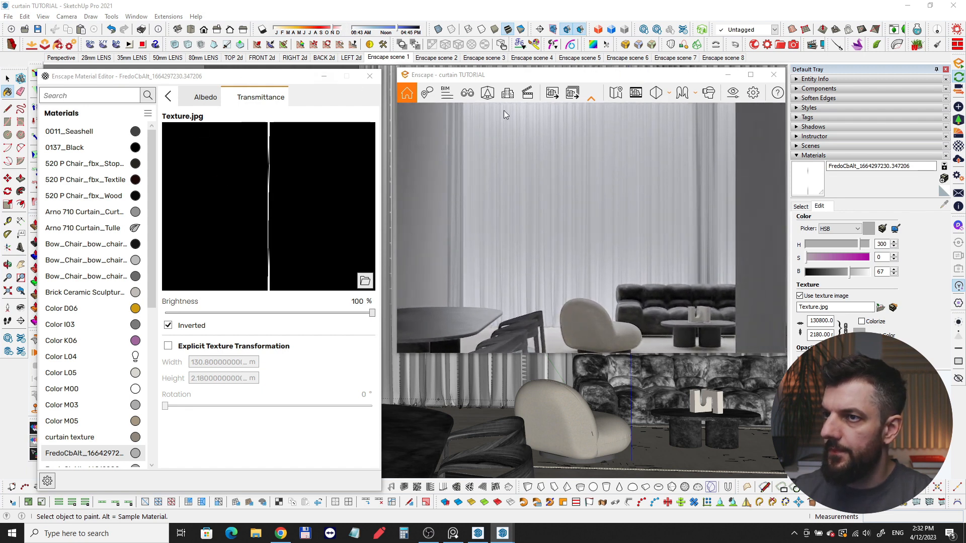
click(168, 326)
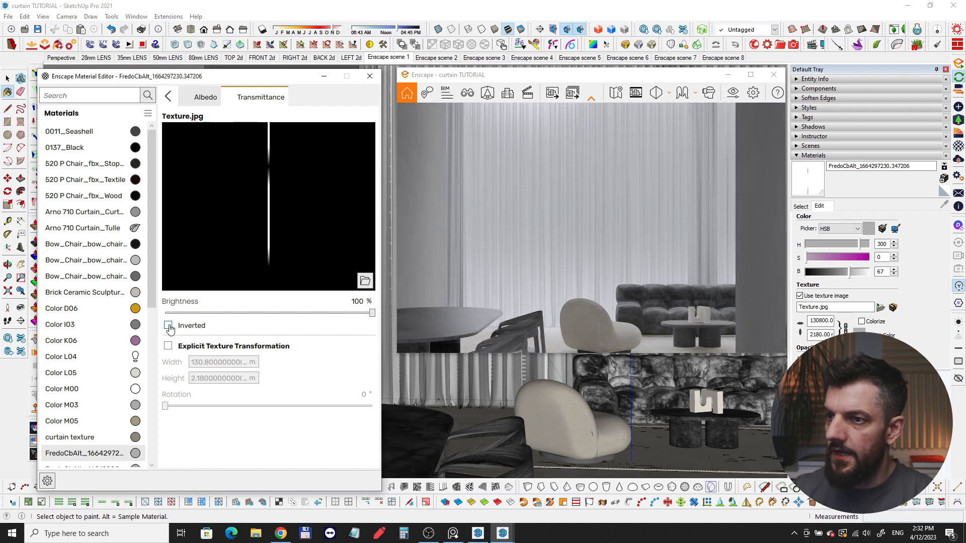
click(169, 326)
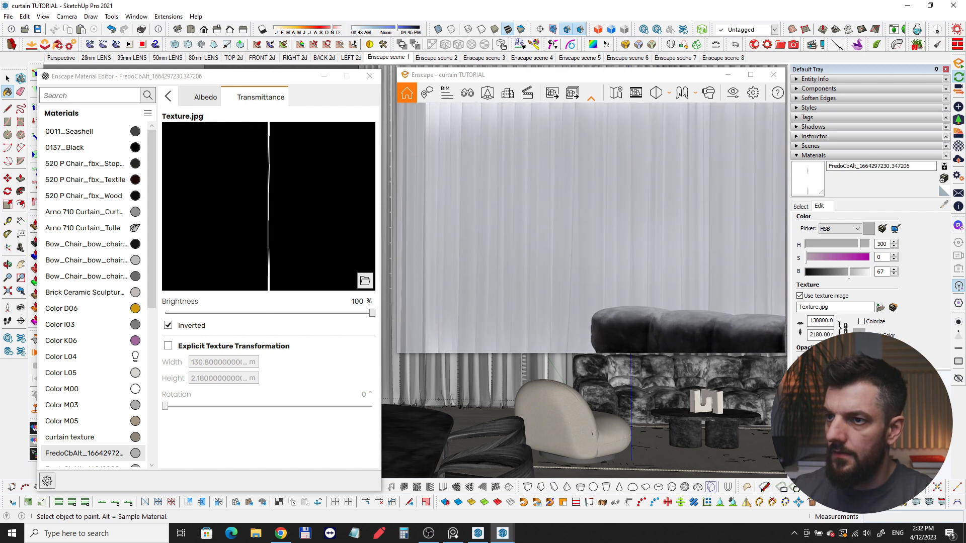
click(168, 326)
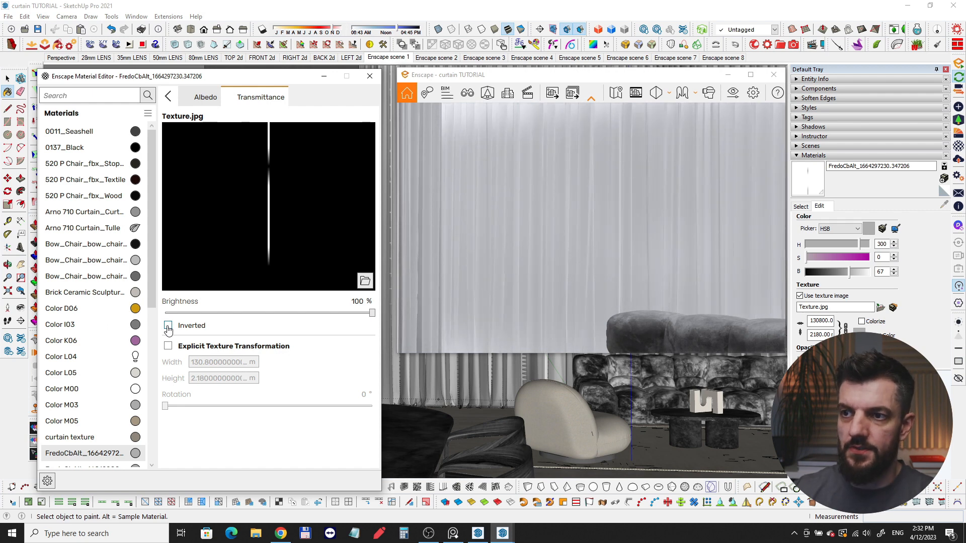
click(168, 326)
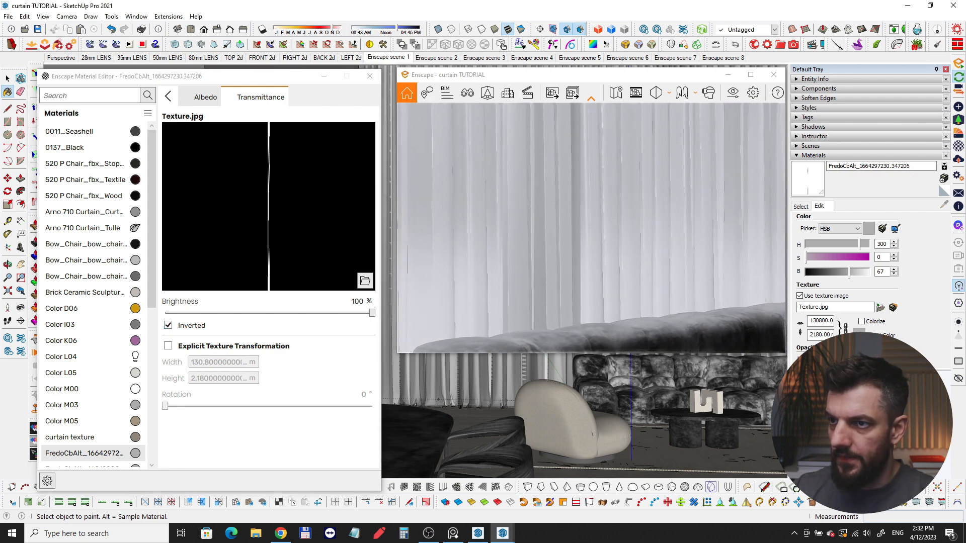
- Examine the curtain folds up close in the Enscape render and close the Material Editor
scroll(624, 253, down, 4)
right_drag(638, 259, 700, 258)
scroll(623, 257, down, 3)
right_drag(623, 257, 684, 257)
middle_drag(593, 262, 654, 262)
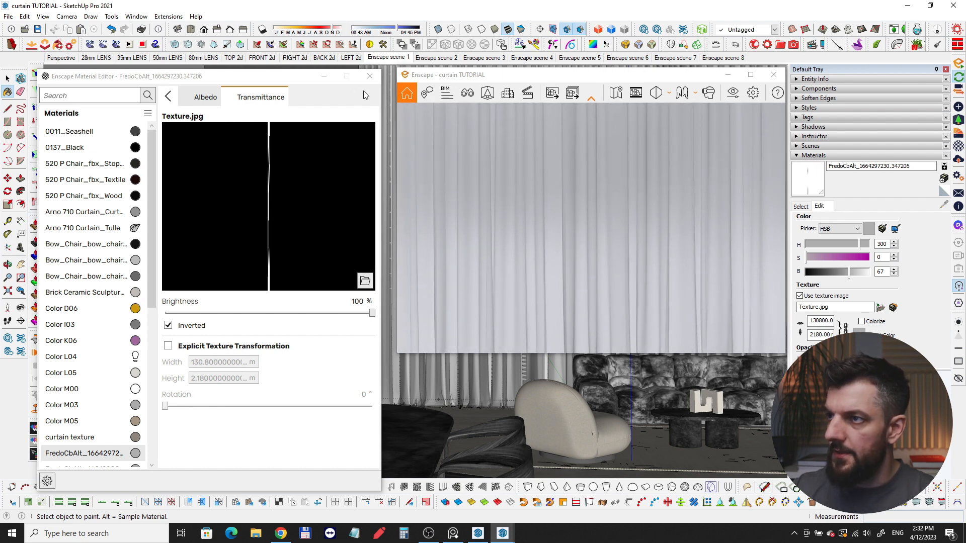
click(370, 77)
click(370, 77)
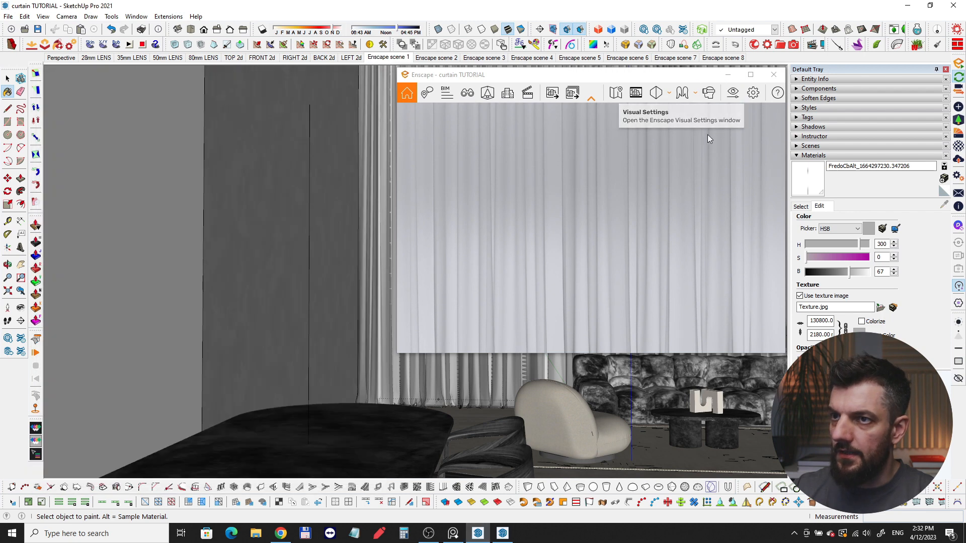
- Open the Enscape Visual Settings beside the render and review the Main, Image, Atmosphere and Sky settings
click(733, 93)
drag(593, 23, 252, 80)
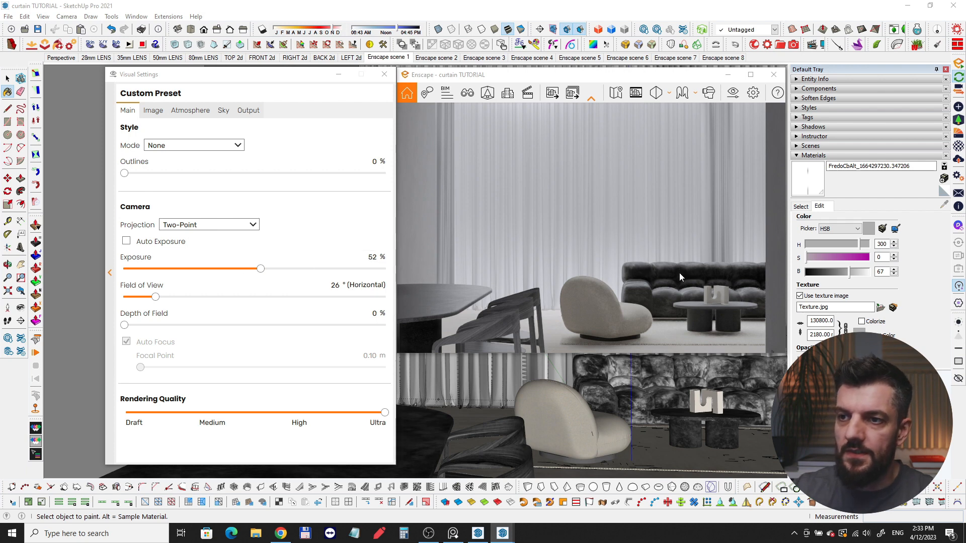
mouse_move(679, 273)
mouse_down()
mouse_move(775, 302)
mouse_move(672, 328)
mouse_move(684, 270)
mouse_up()
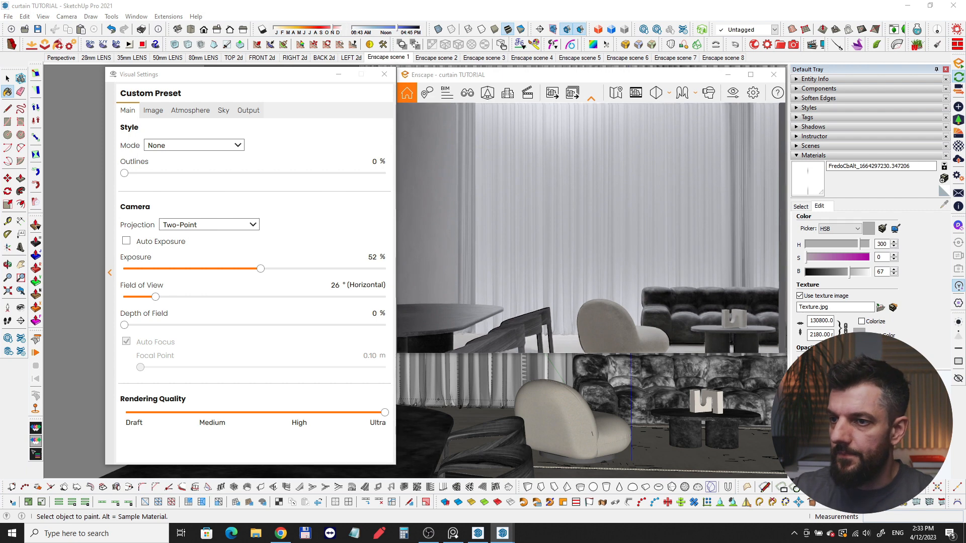
scroll(684, 273, down, 2)
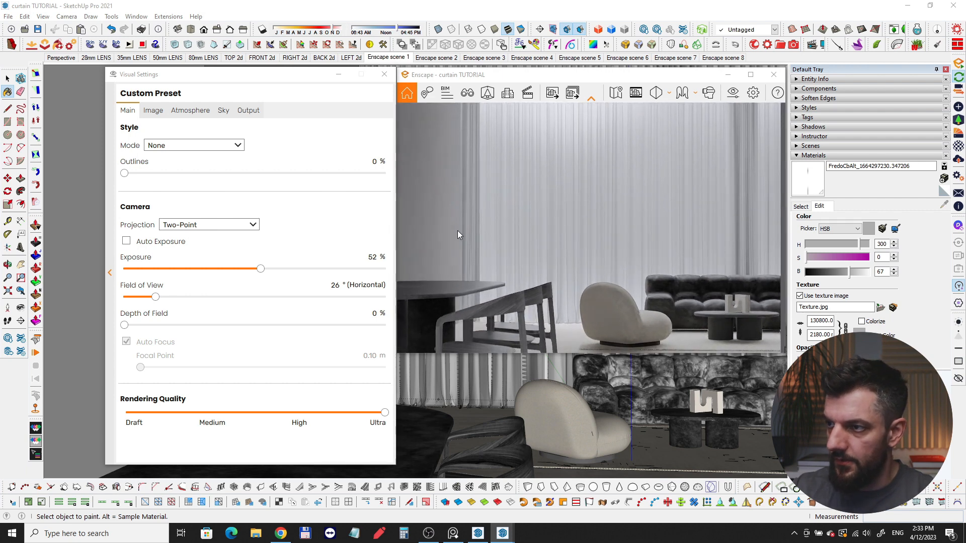
click(150, 110)
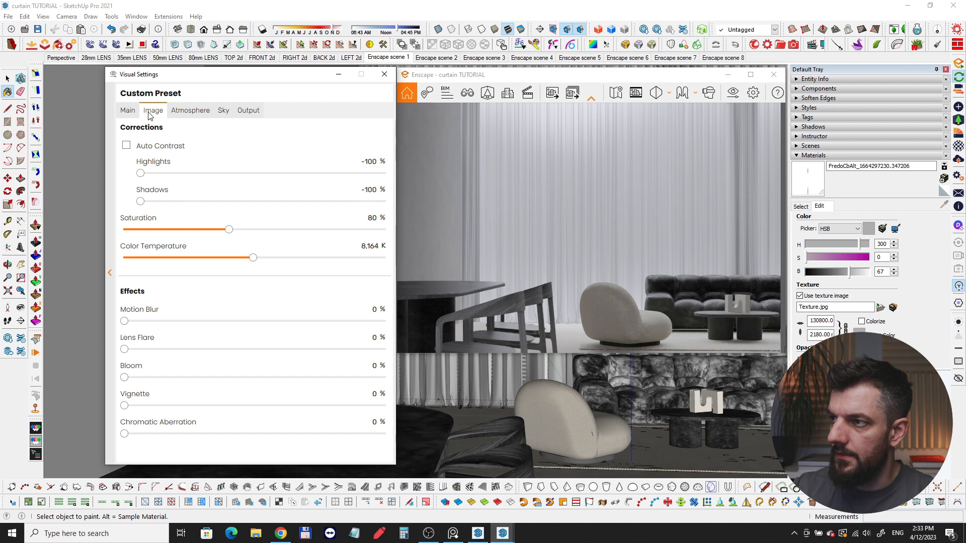
click(181, 113)
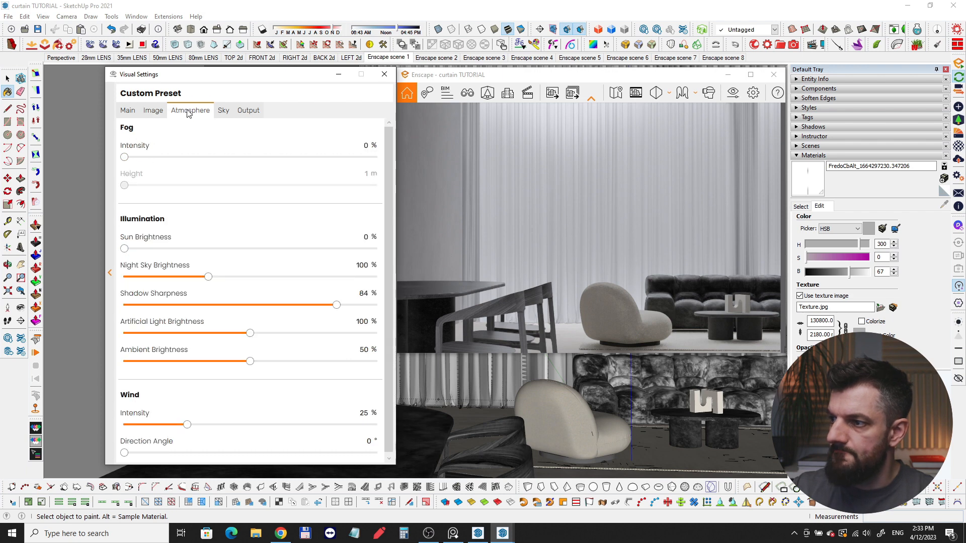
click(221, 111)
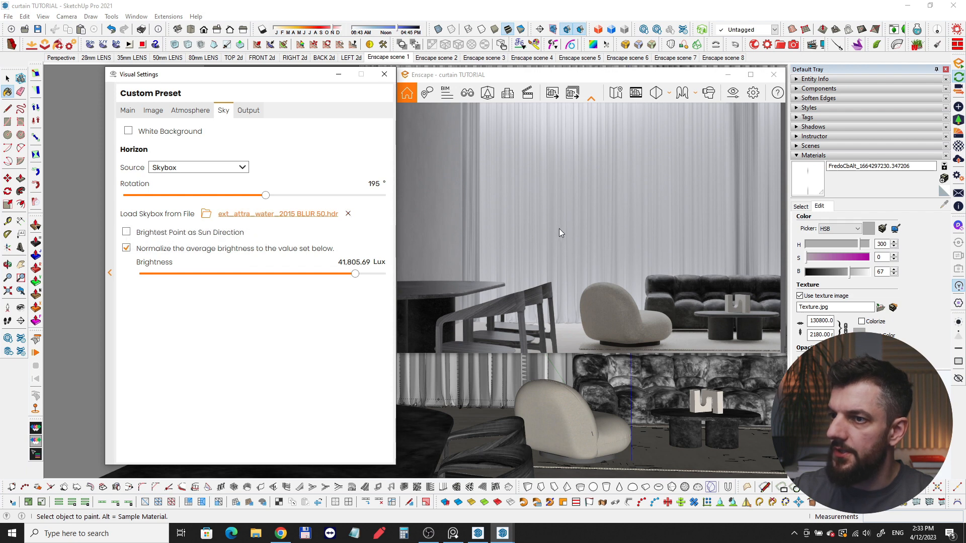
- Examine how the sheer curtains and the room look in the Enscape render from outside and from varying distances
drag(608, 222, 608, 246)
scroll(607, 246, down, 5)
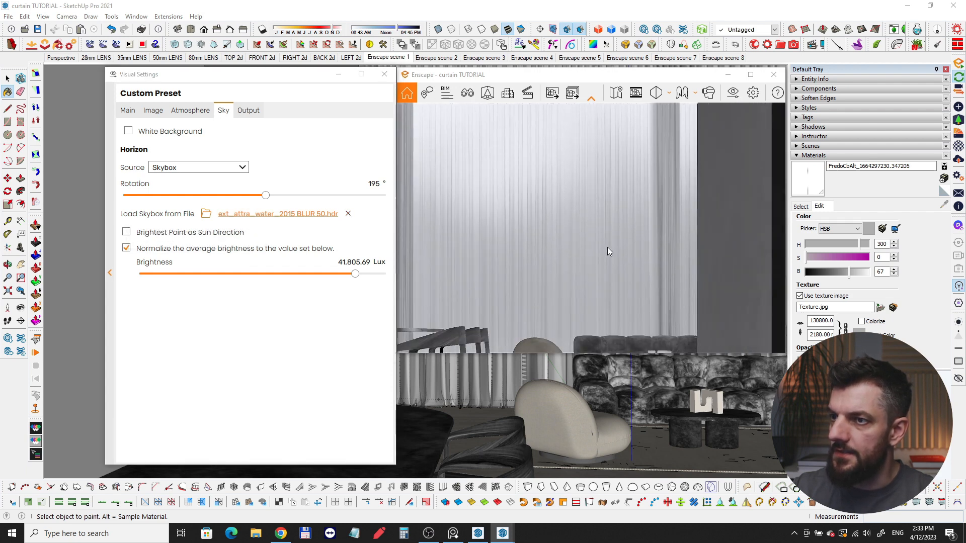
scroll(596, 243, down, 5)
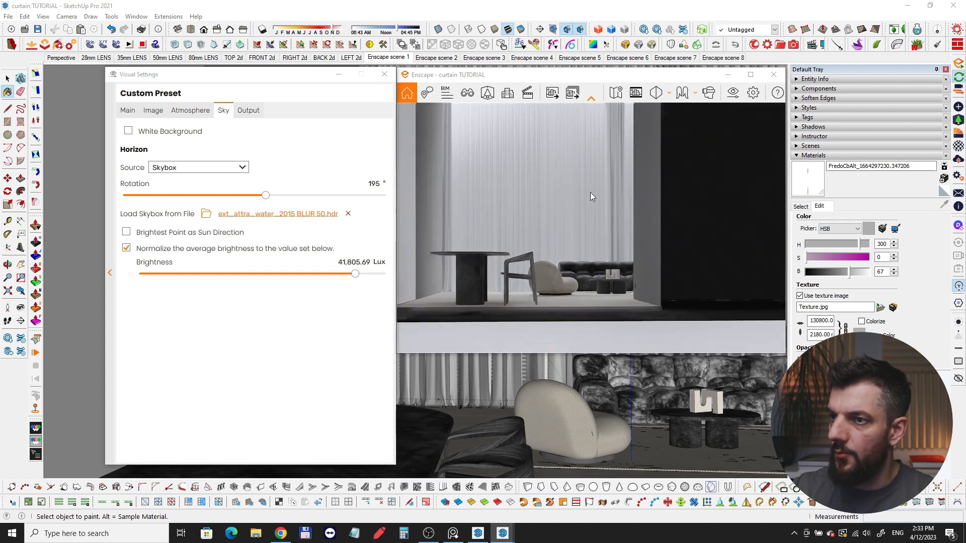
mouse_move(594, 215)
mouse_down()
mouse_move(529, 206)
mouse_move(513, 176)
mouse_move(538, 239)
mouse_move(583, 234)
mouse_move(576, 216)
mouse_move(551, 204)
mouse_move(641, 224)
mouse_move(582, 228)
mouse_up()
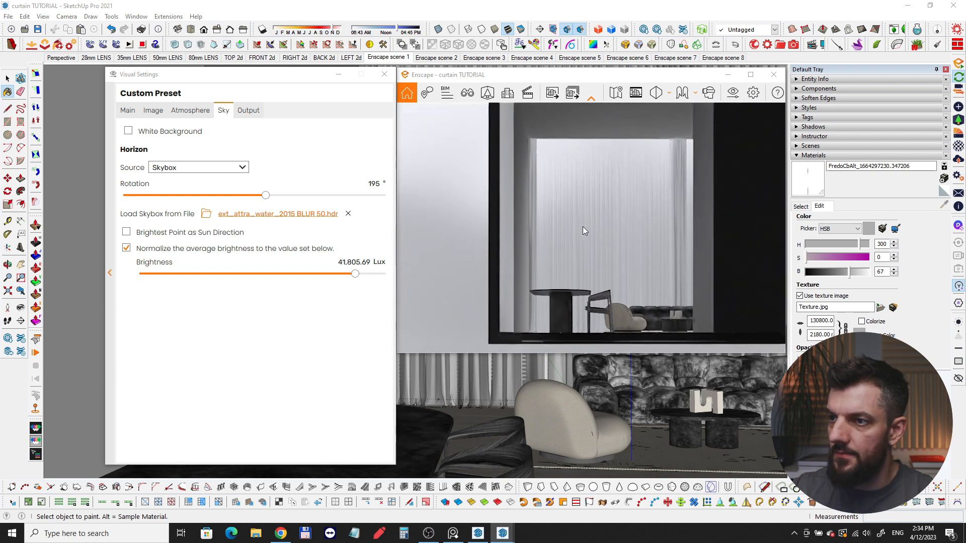
scroll(602, 277, up, 1)
drag(602, 280, 604, 302)
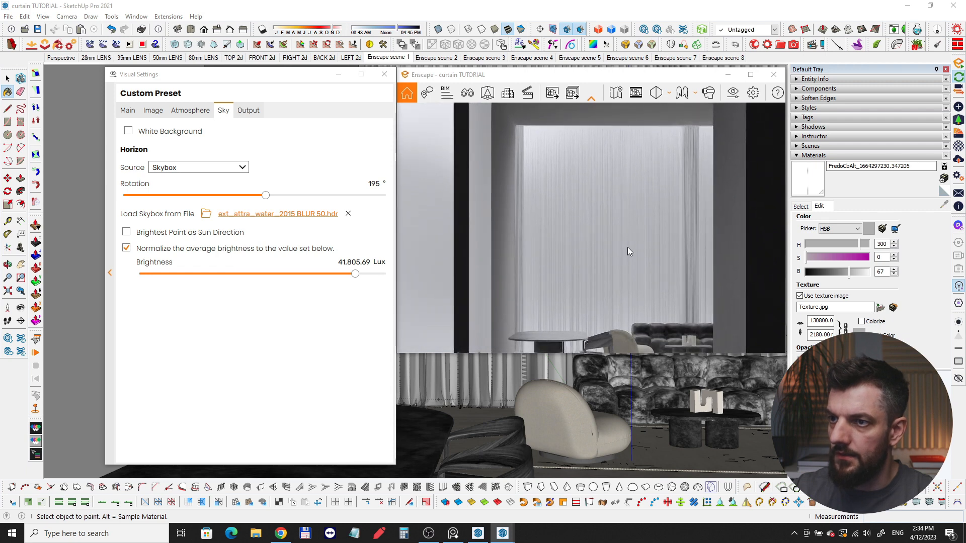
scroll(639, 204, up, 1)
scroll(639, 203, down, 2)
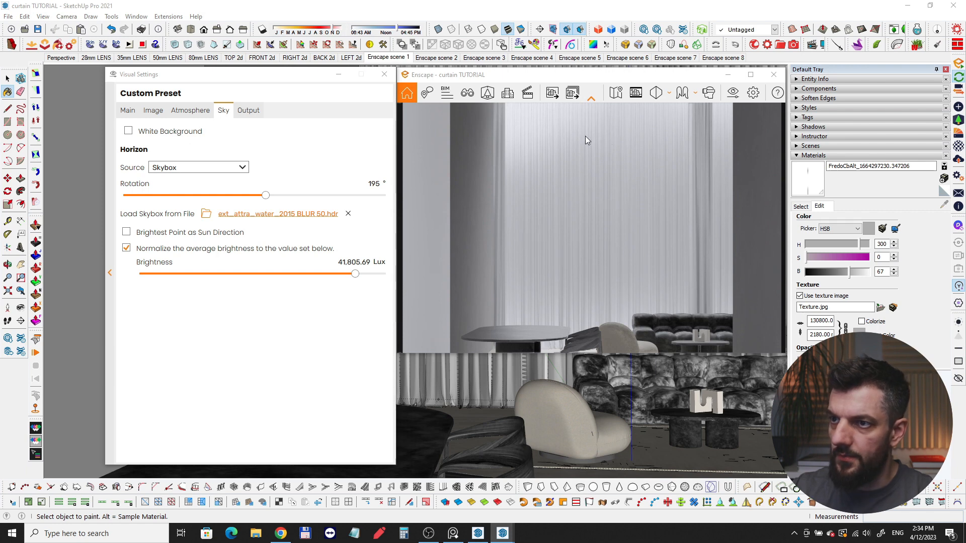
mouse_move(584, 136)
mouse_down()
mouse_move(616, 113)
mouse_move(546, 113)
mouse_move(583, 130)
mouse_up()
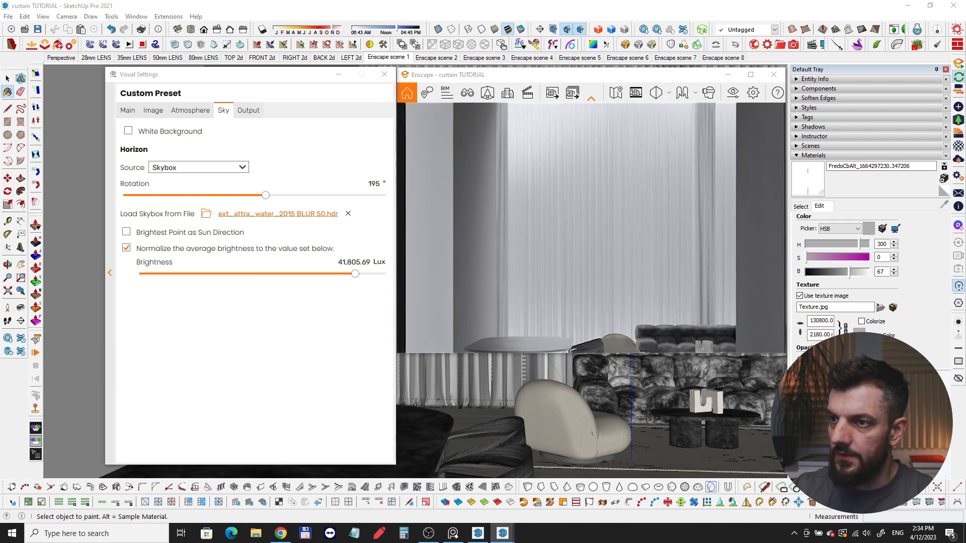
scroll(603, 244, down, 3)
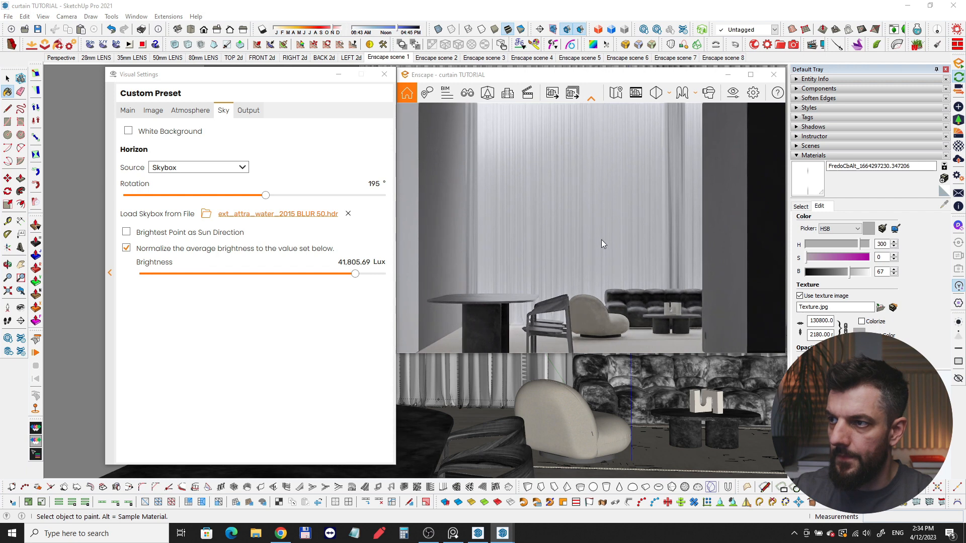
- Lower Shadow Sharpness to its minimum in the atmosphere's illumination settings and keep Sun Brightness at 0 %
click(191, 112)
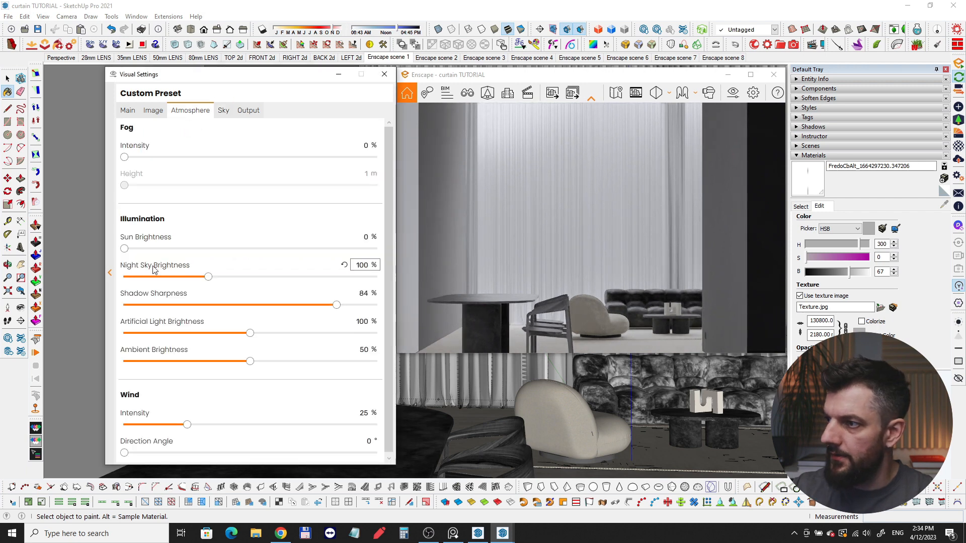
drag(124, 249, 2, 240)
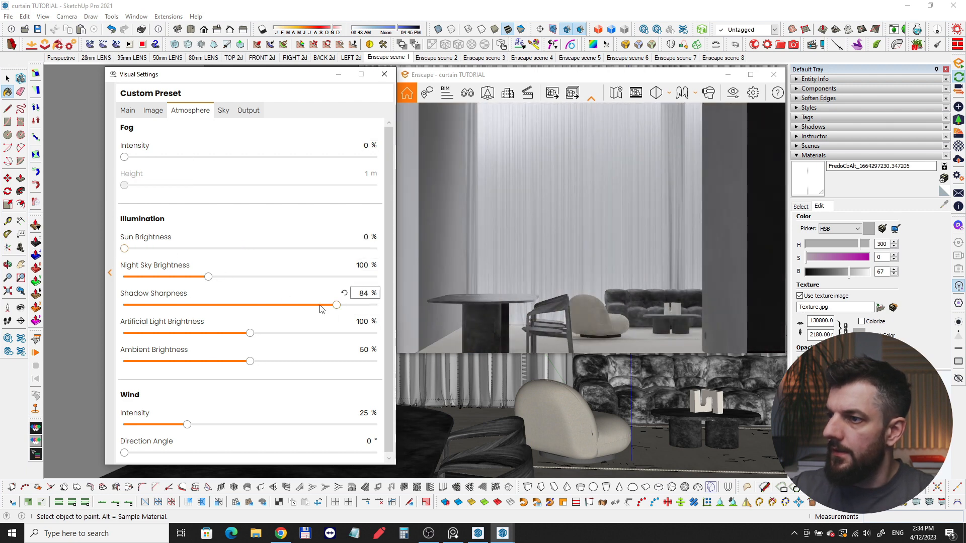
drag(337, 304, 74, 301)
drag(125, 249, 62, 244)
- Review the output and main render settings and close the Visual Settings
click(237, 110)
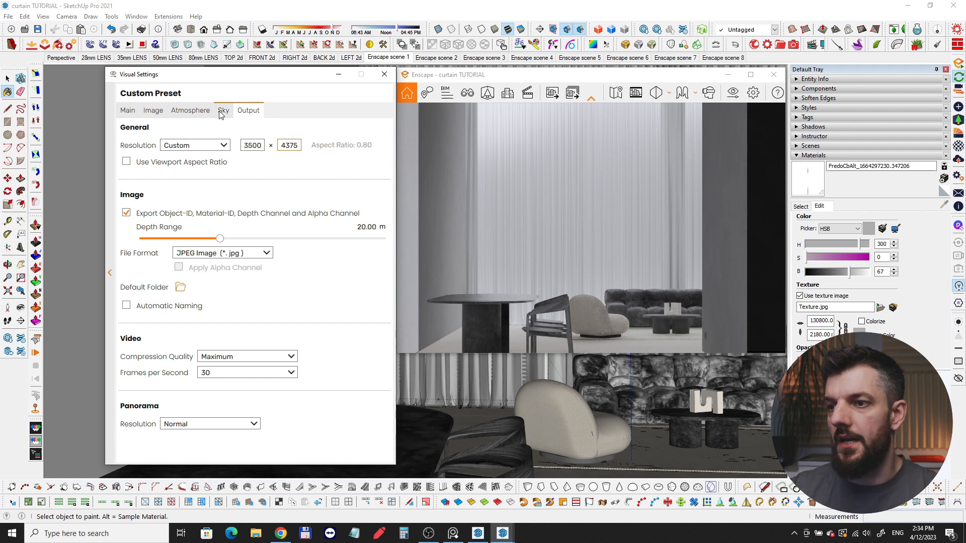
click(126, 110)
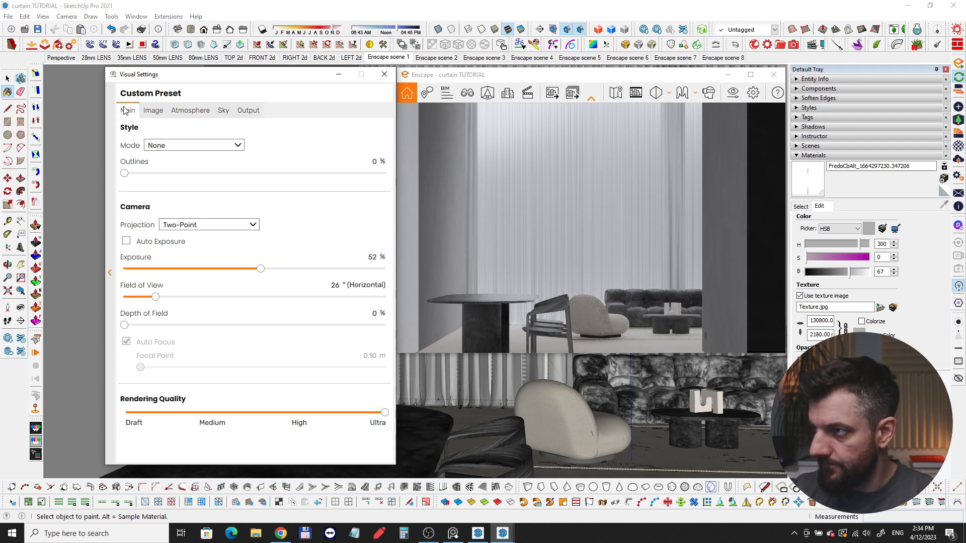
click(382, 75)
- Move the Enscape camera into the room and inspect the curtain folds beside the sofa up close
scroll(586, 272, up, 3)
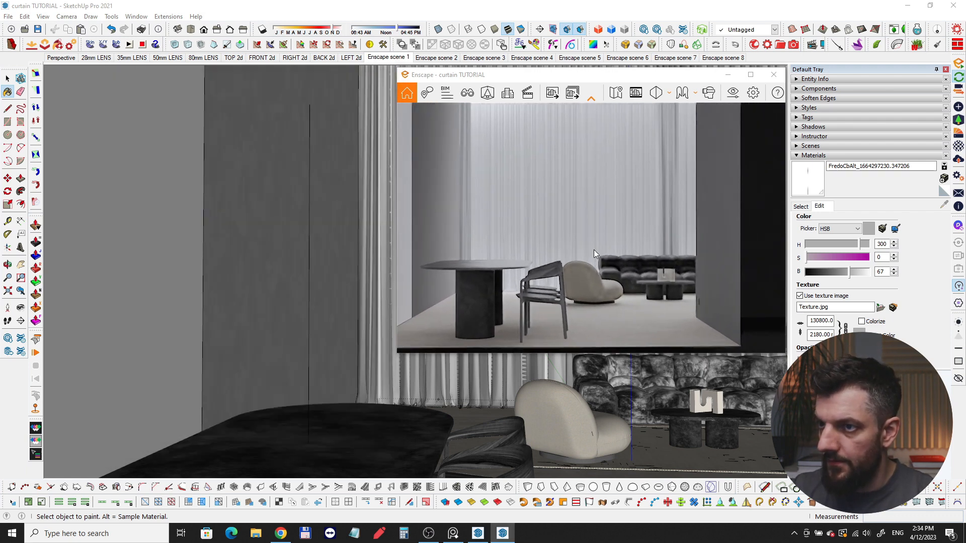
scroll(603, 251, up, 6)
drag(603, 265, 625, 225)
scroll(516, 249, up, 5)
scroll(518, 243, up, 5)
scroll(518, 242, down, 5)
scroll(536, 240, up, 4)
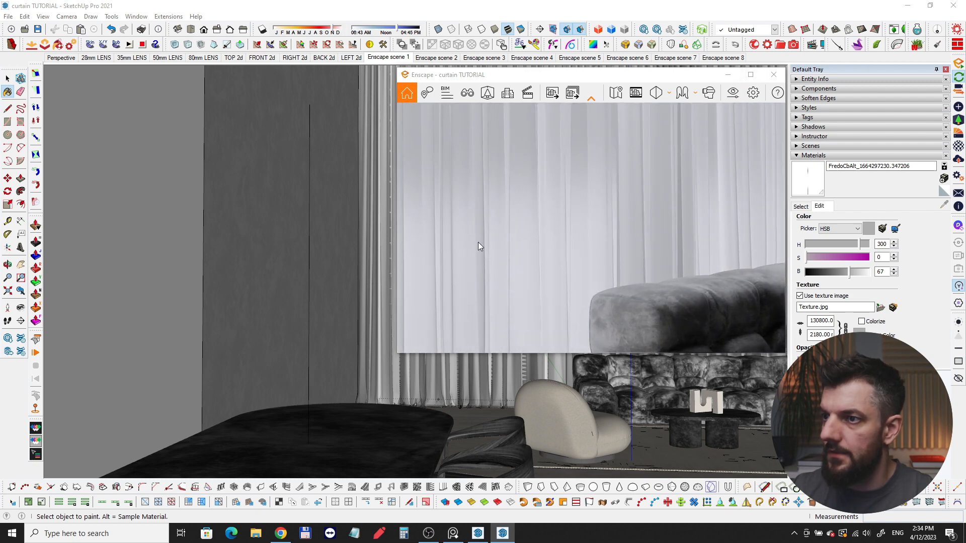
- Draw a connected zigzag line on the floor in front of the curtain hem, starting at the inner corner of the window opening
middle_drag(237, 253, 496, 378)
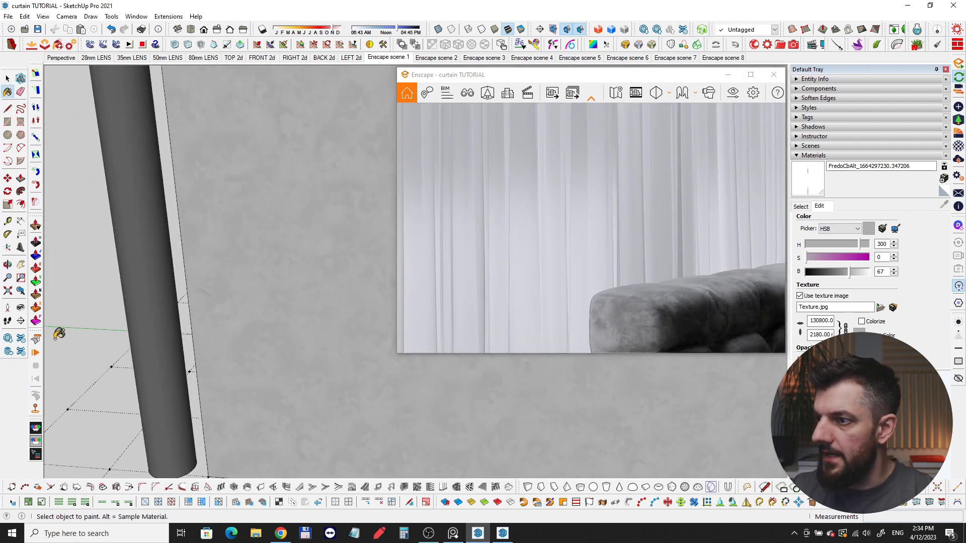
mouse_move(59, 334)
middle_down()
mouse_move(319, 383)
mouse_move(222, 358)
mouse_move(409, 384)
mouse_move(457, 474)
mouse_move(366, 402)
mouse_move(222, 397)
middle_up()
key(space)
scroll(219, 396, up, 4)
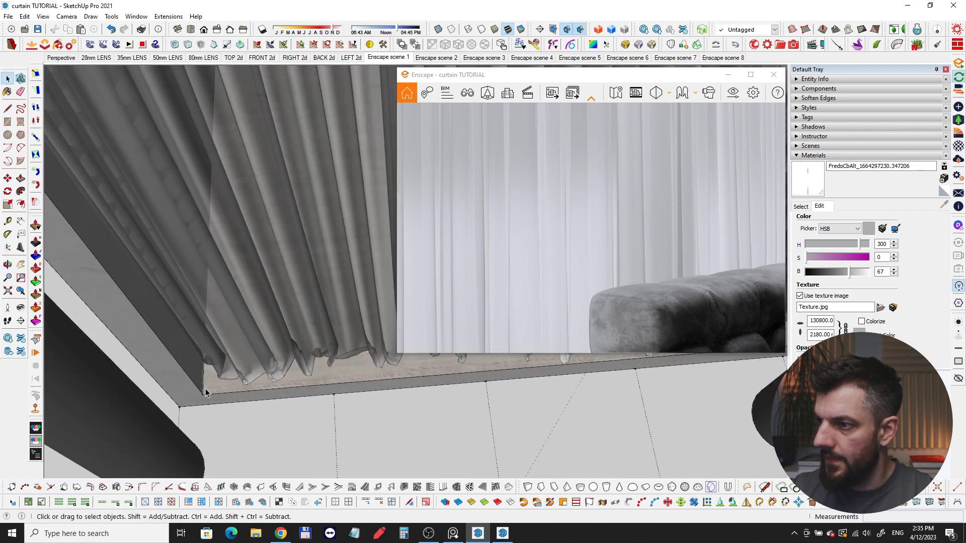
scroll(203, 390, up, 3)
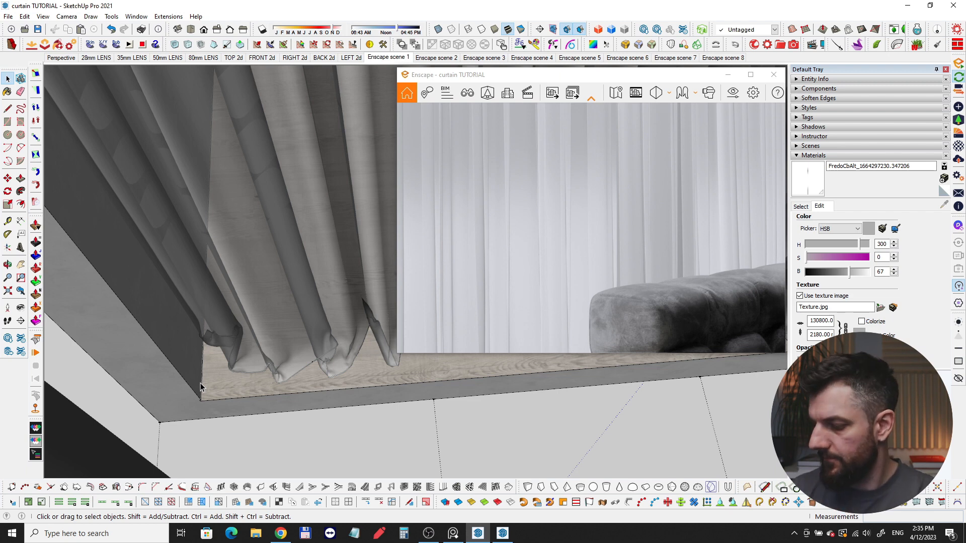
mouse_move(216, 384)
middle_down()
mouse_move(280, 388)
mouse_move(248, 379)
mouse_move(255, 412)
mouse_move(233, 401)
mouse_move(261, 371)
mouse_move(249, 372)
middle_up()
scroll(248, 372, up, 3)
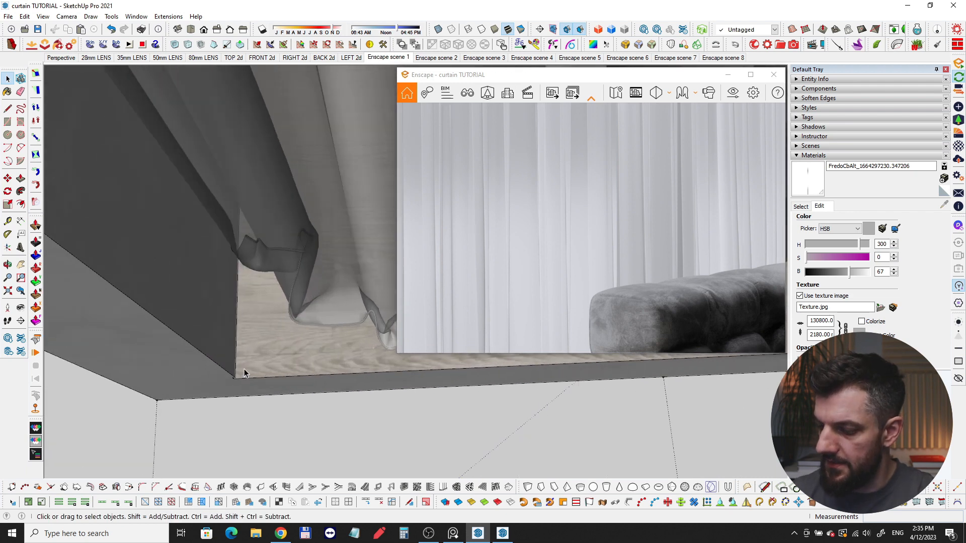
click(236, 341)
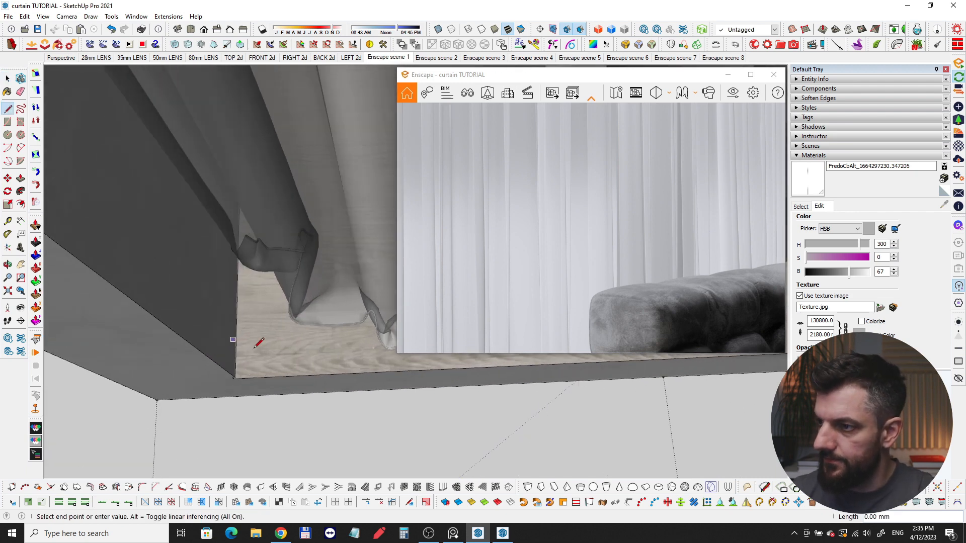
click(286, 375)
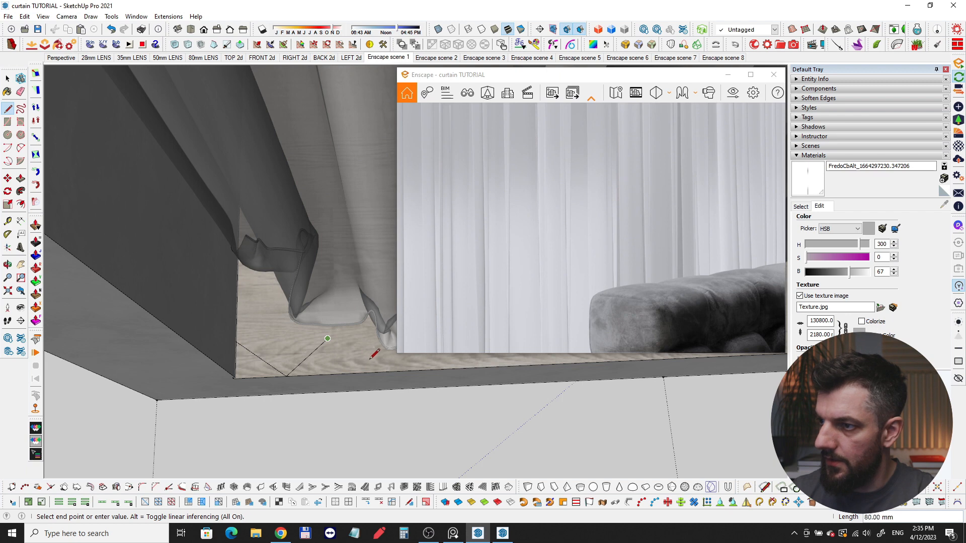
middle_drag(374, 354, 245, 354)
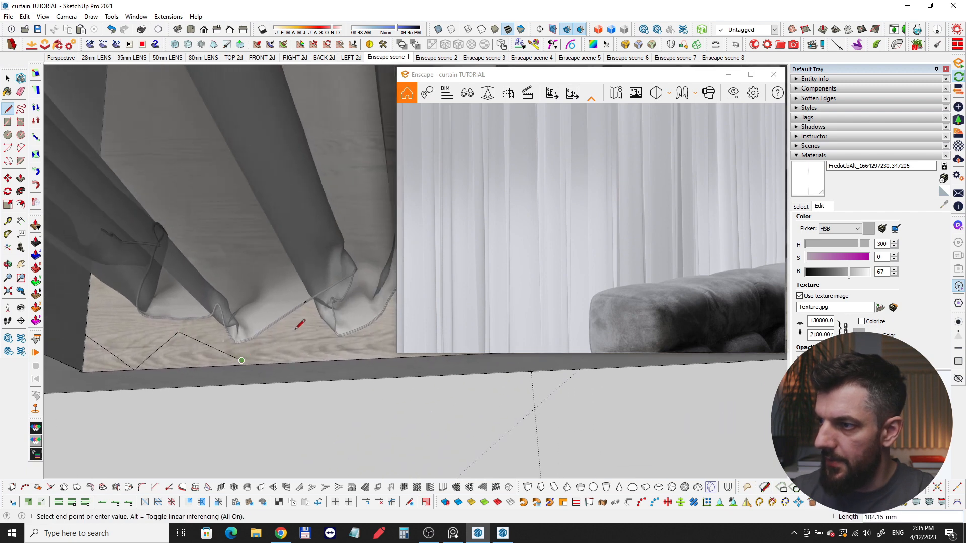
middle_drag(340, 351, 236, 344)
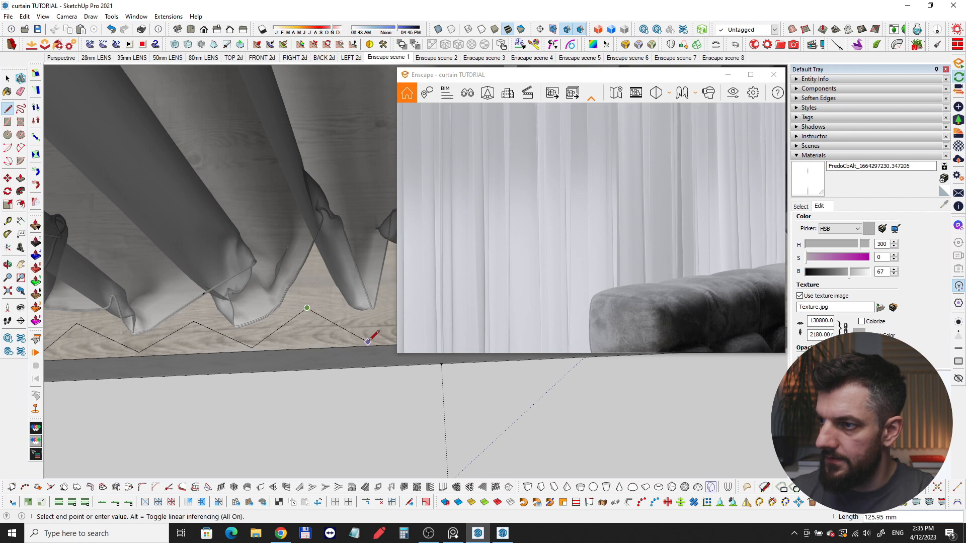
middle_drag(377, 327, 210, 334)
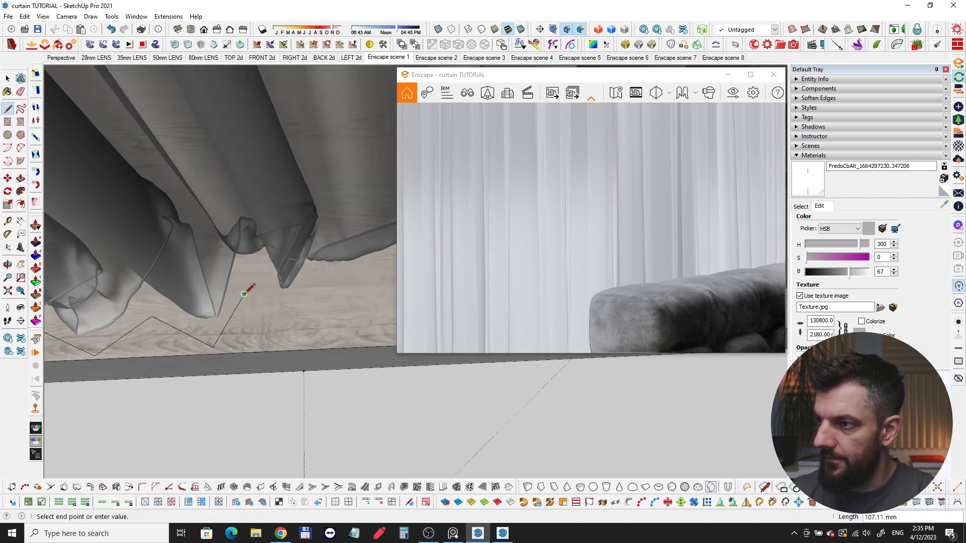
middle_drag(353, 294, 129, 314)
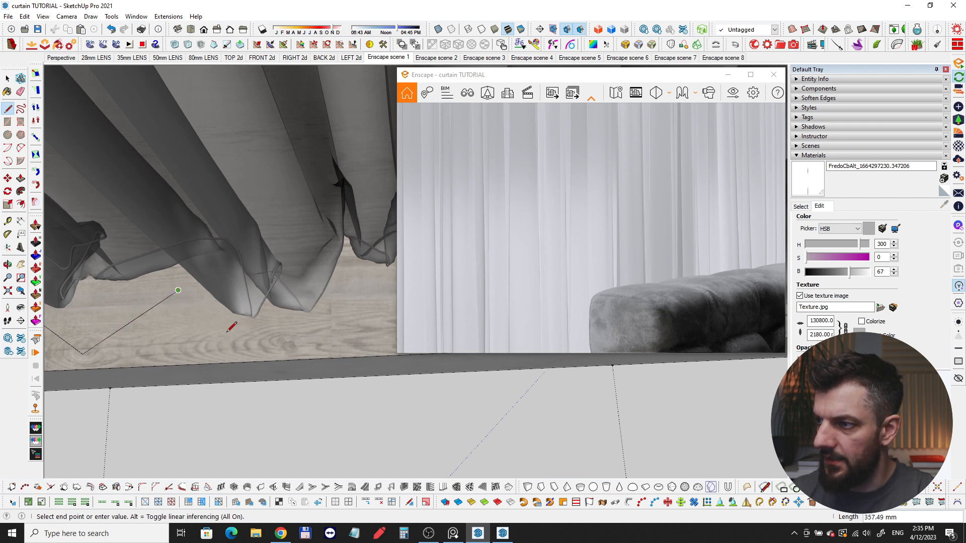
middle_drag(226, 333, 345, 334)
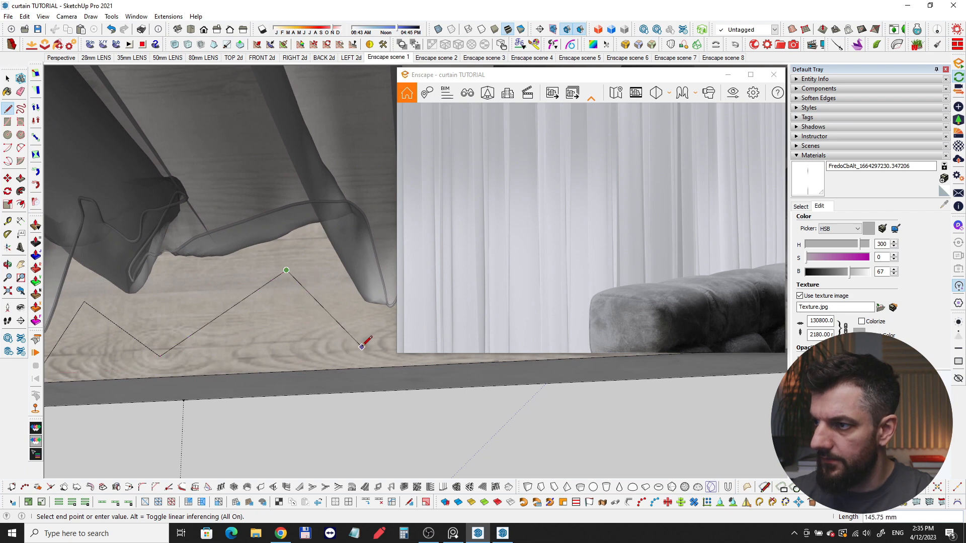
middle_drag(362, 346, 213, 333)
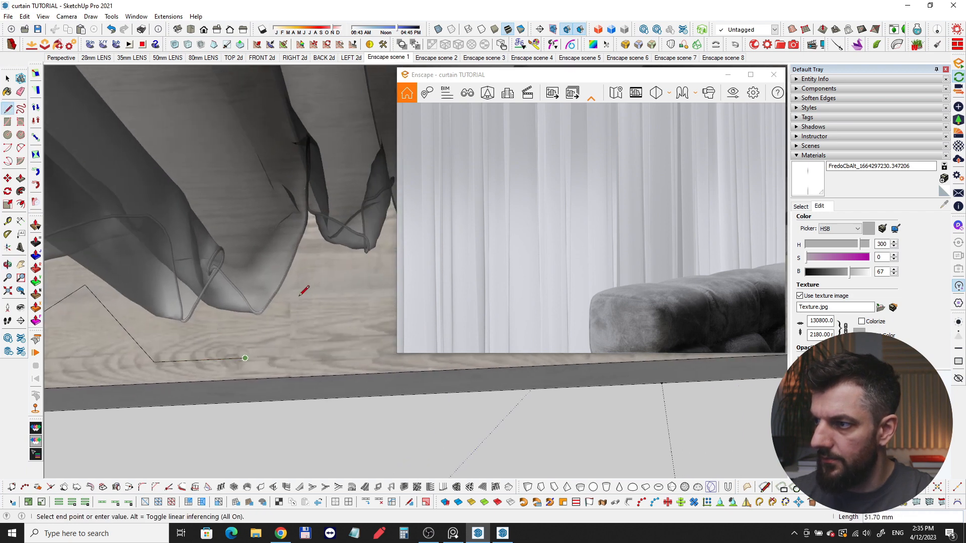
middle_drag(346, 261, 255, 266)
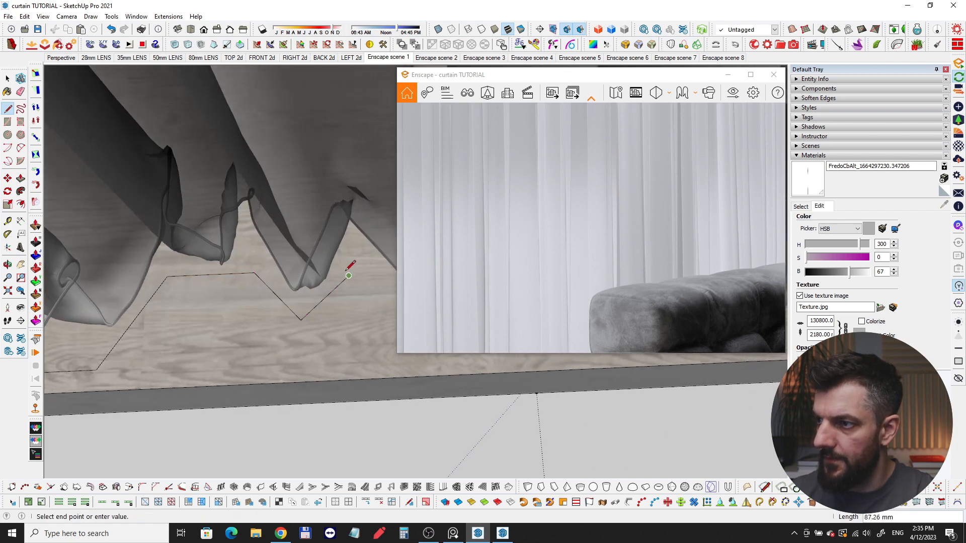
middle_drag(350, 266, 233, 276)
key(space)
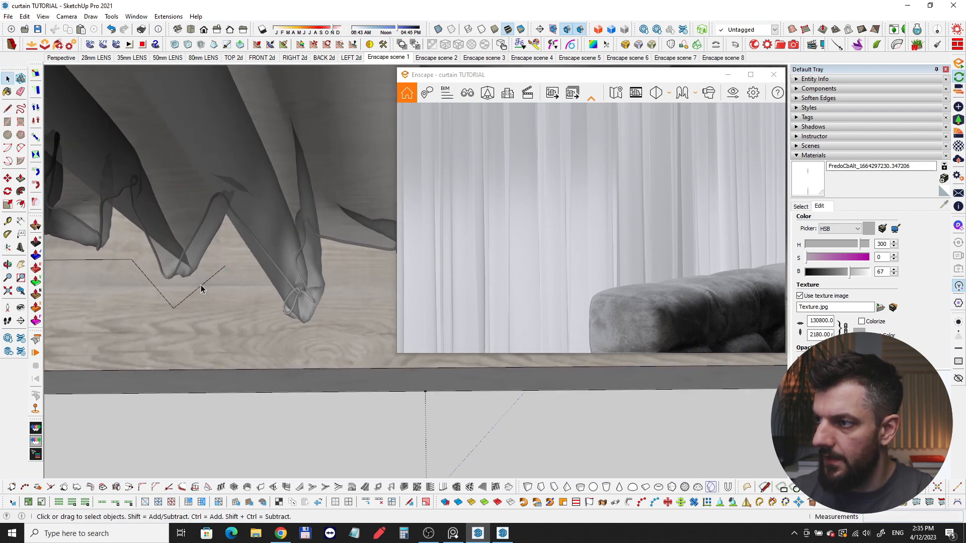
- Extrude the selected zigzag line vertically with Extrude Lines, from the floor to the upper corner of the window opening
middle_drag(146, 291, 254, 339)
scroll(201, 291, down, 2)
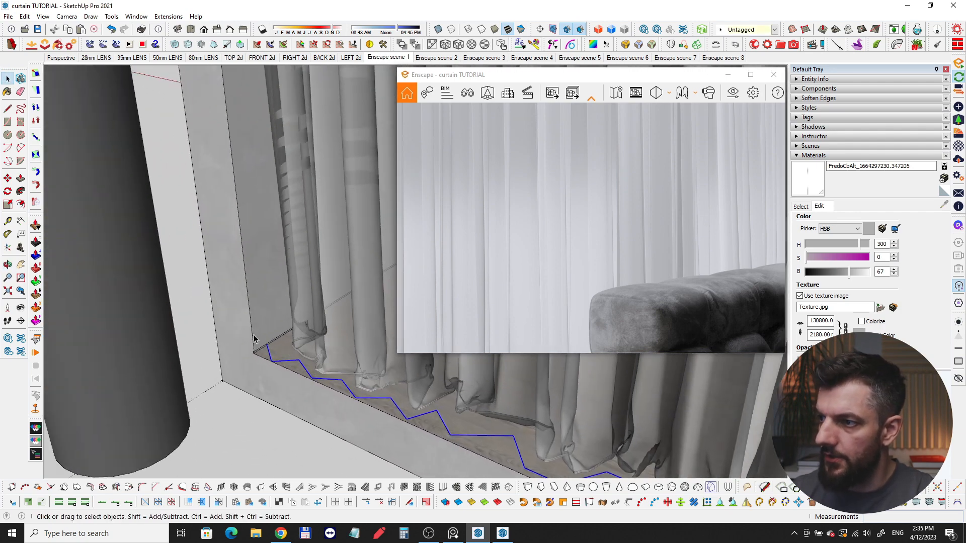
click(587, 503)
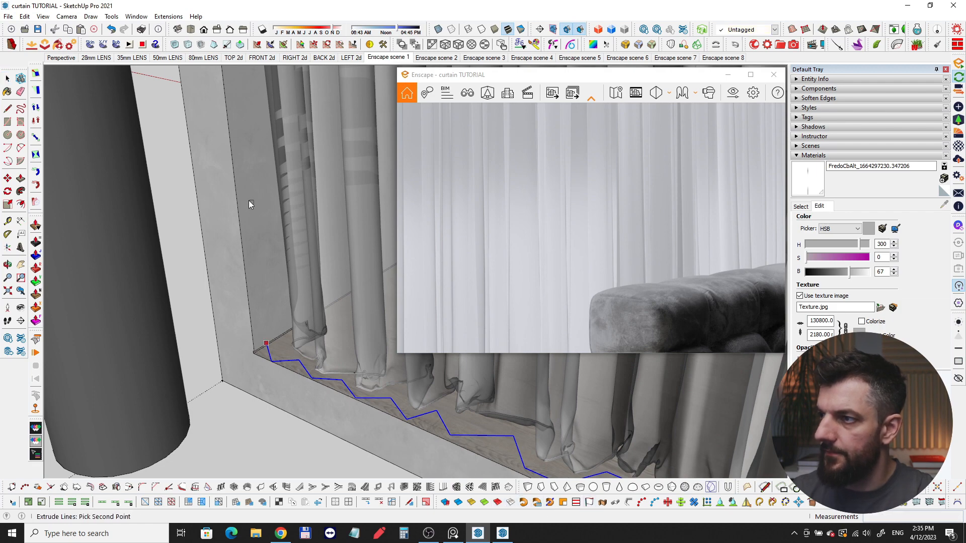
middle_drag(244, 135, 291, 216)
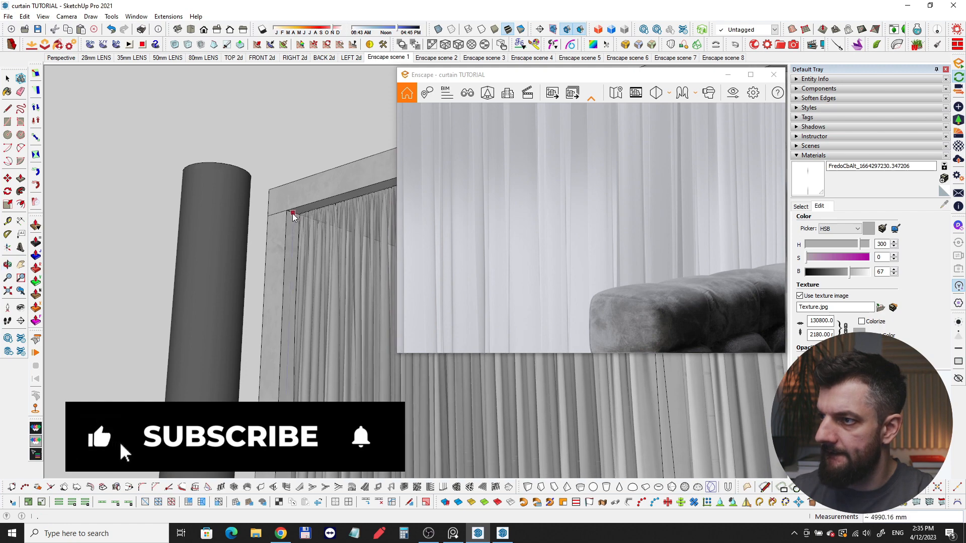
click(317, 257)
click(318, 255)
- Move the extruded folded panel outward so it stands in front of the facade opening
middle_drag(319, 254, 293, 292)
scroll(293, 292, up, 2)
key(m)
click(304, 274)
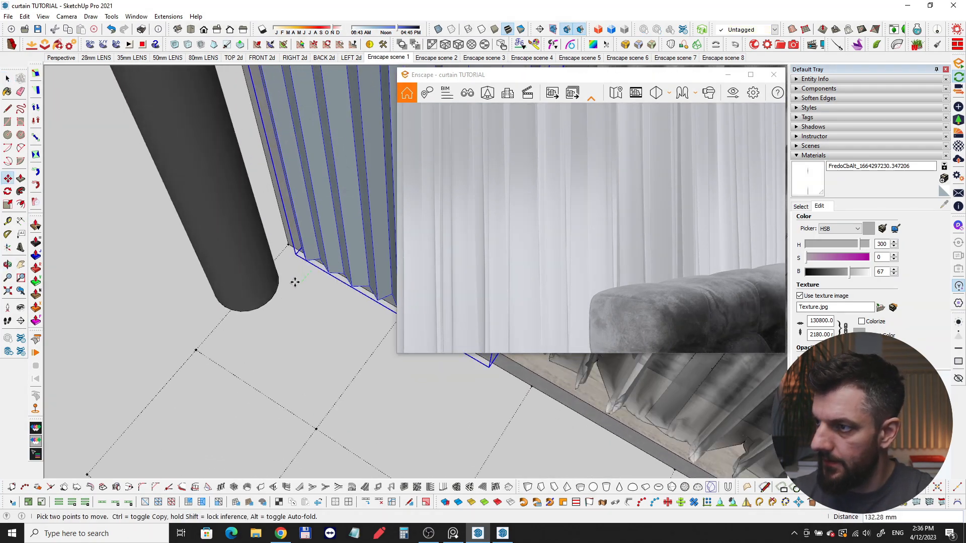
click(290, 287)
key(space)
- Sample the "curtain texture" material from the small swatch lying on the ground beside the building
middle_drag(291, 270, 170, 189)
scroll(295, 256, down, 4)
scroll(362, 308, up, 5)
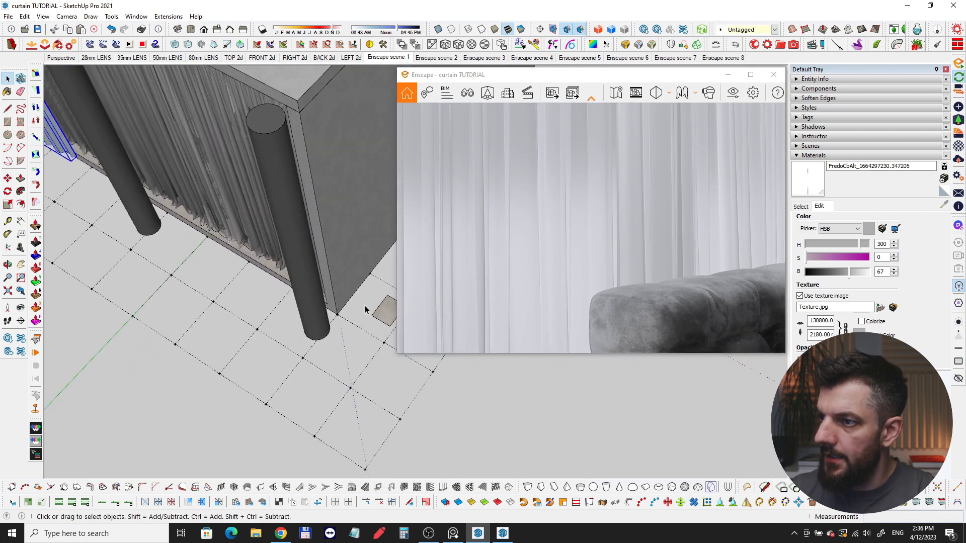
mouse_move(376, 312)
shift+middle_down()
mouse_move(255, 301)
mouse_move(260, 289)
shift+middle_up()
scroll(257, 301, up, 3)
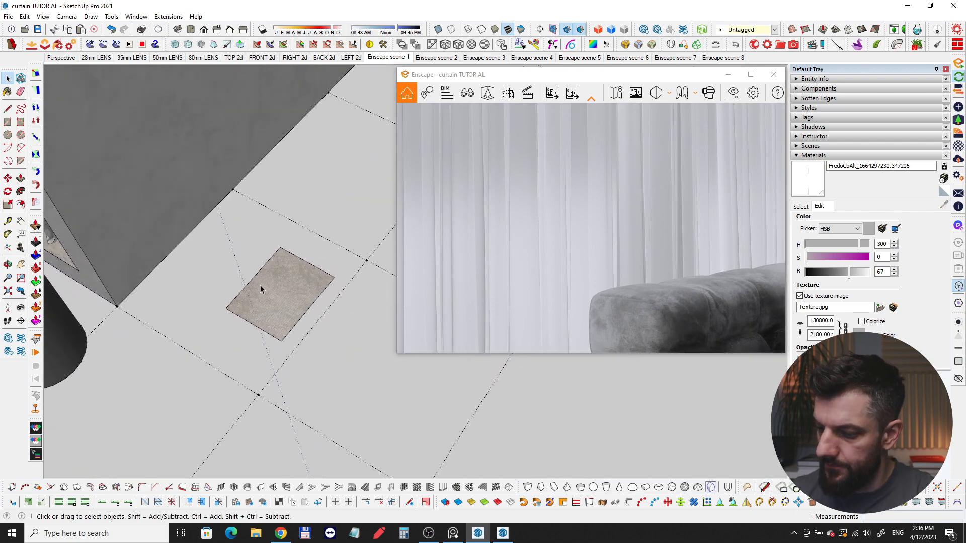
key(b)
alt+click(278, 282)
scroll(329, 273, down, 5)
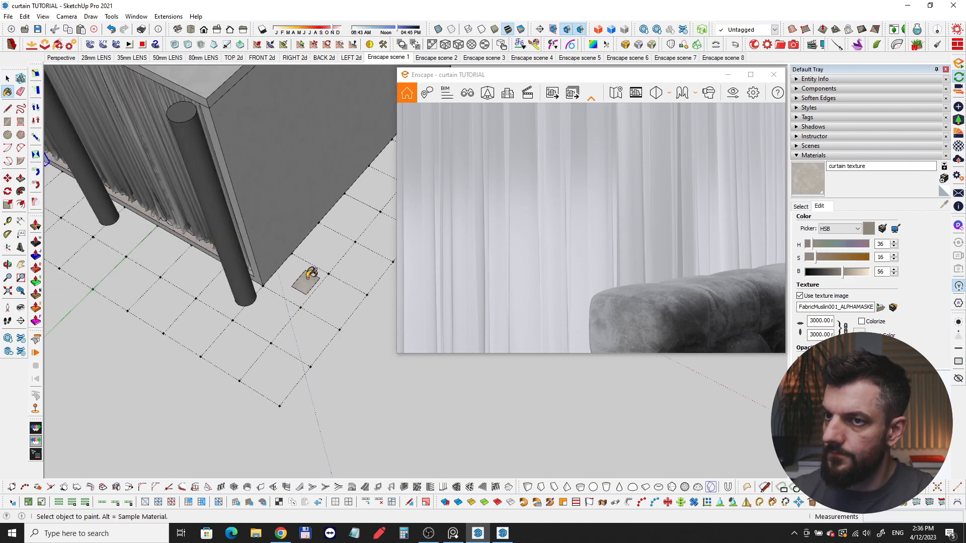
- Apply the "curtain texture" material to the extruded folded panel and deselect it
middle_drag(330, 272, 100, 191)
scroll(200, 227, up, 3)
scroll(202, 192, up, 1)
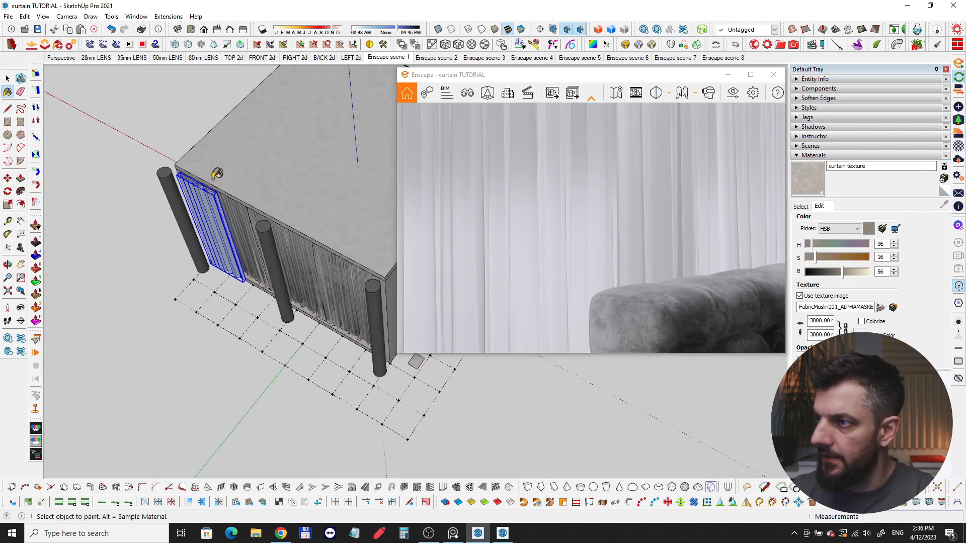
middle_drag(217, 174, 188, 130)
key(space)
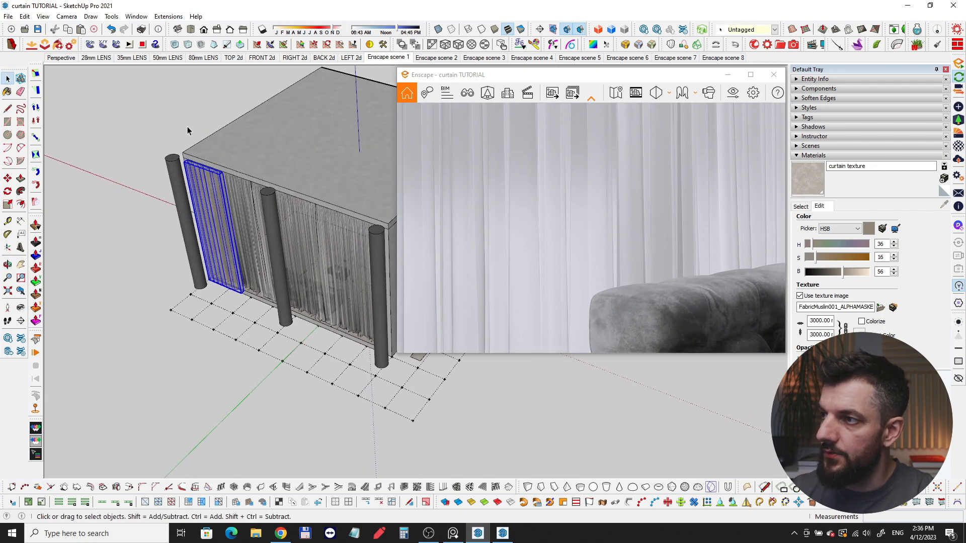
click(187, 127)
scroll(209, 177, up, 5)
middle_drag(202, 216, 190, 142)
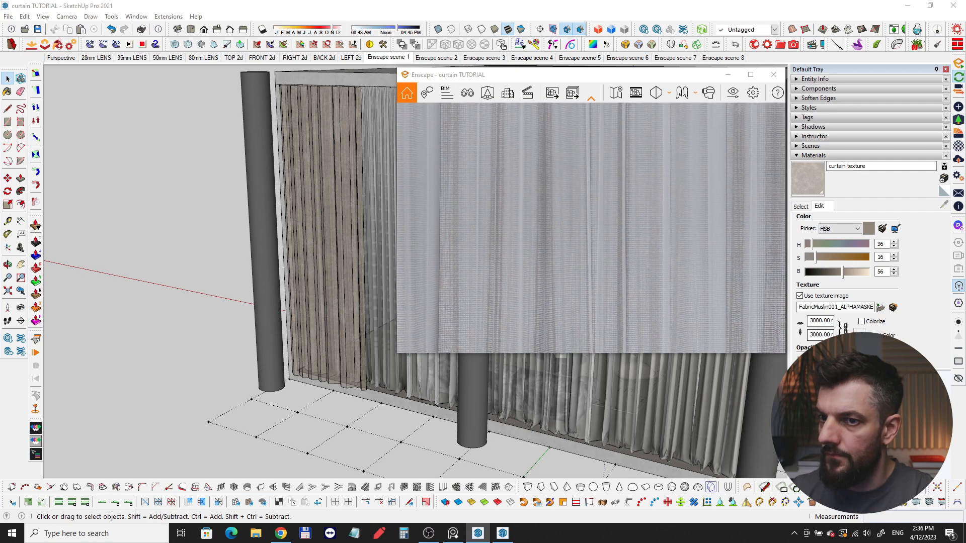
- Sample the sheer curtain's material and compare that curtain with the textured folded panel in Enscape and from above in the model
key(b)
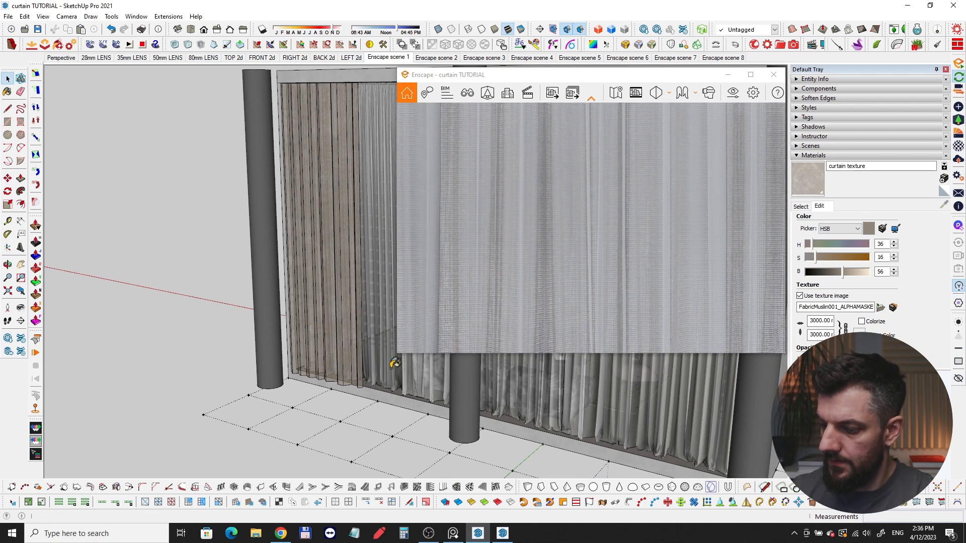
alt+click(372, 246)
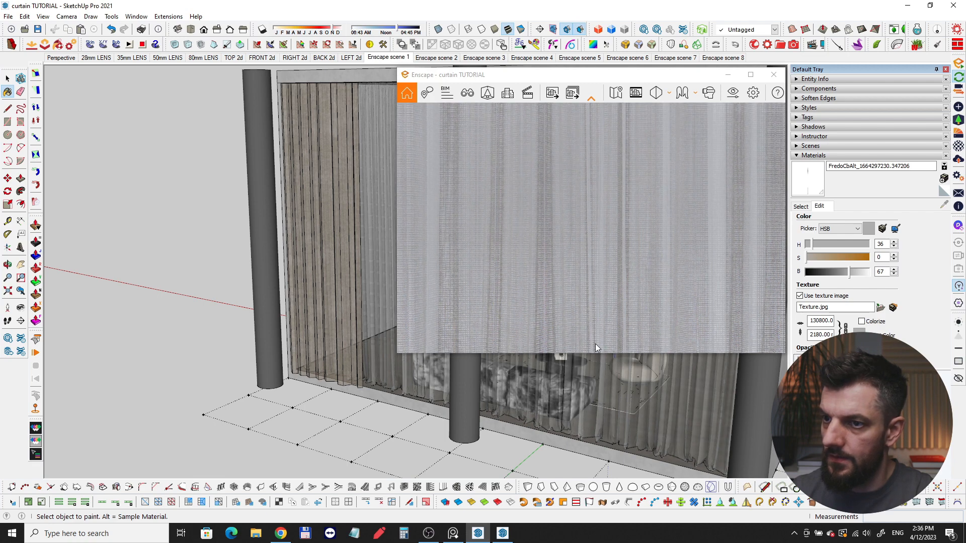
mouse_move(570, 249)
mouse_down()
mouse_move(609, 250)
mouse_move(497, 249)
mouse_move(595, 198)
mouse_up()
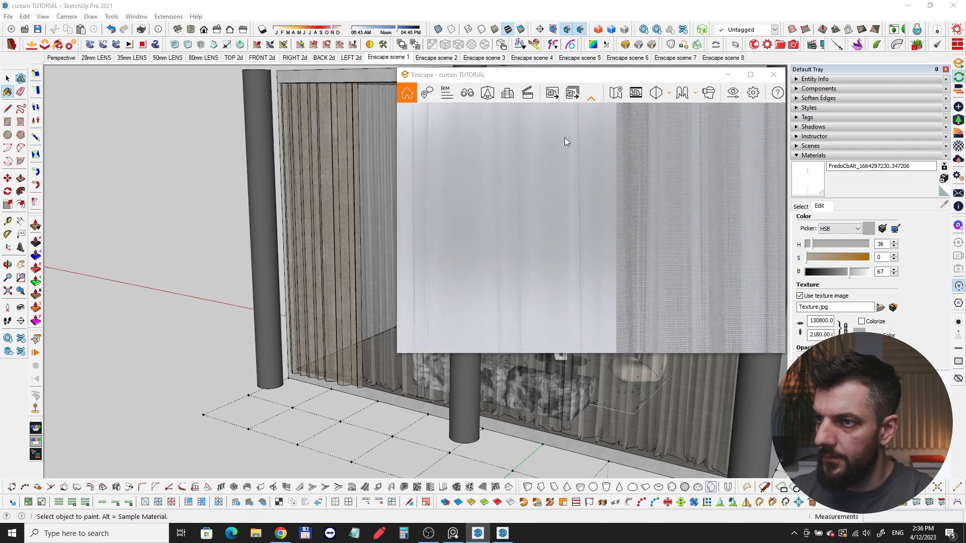
drag(673, 221, 692, 222)
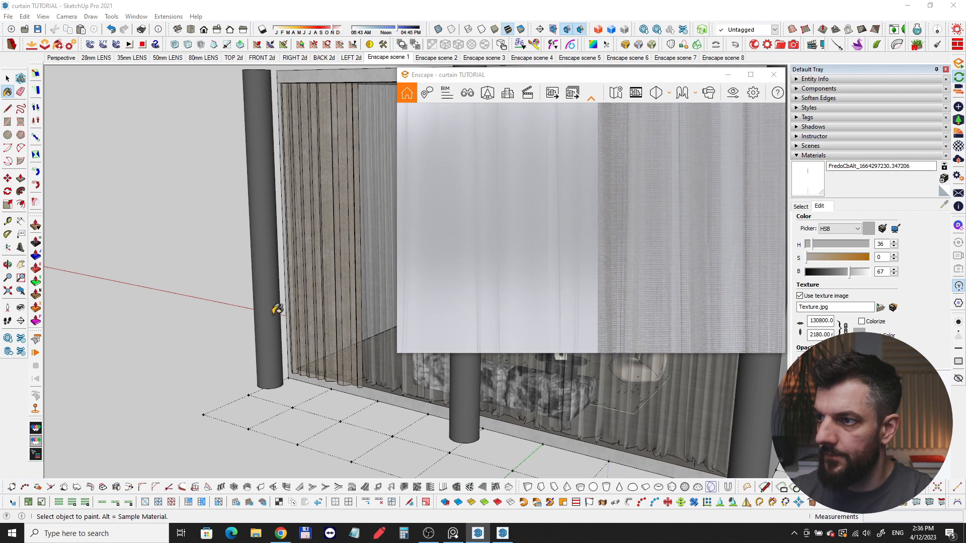
mouse_move(277, 310)
middle_down()
mouse_move(382, 385)
mouse_move(258, 403)
mouse_move(314, 447)
middle_up()
key(space)
scroll(383, 384, up, 3)
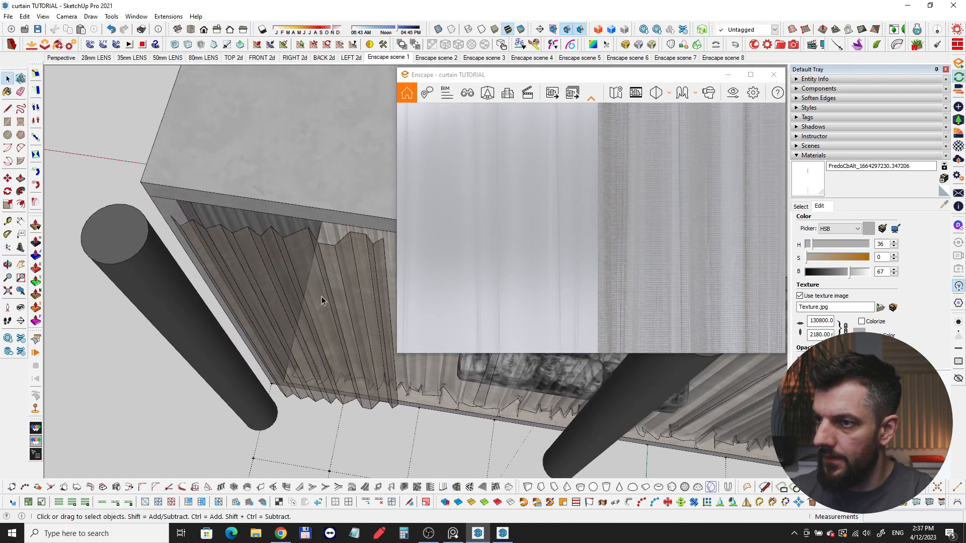
scroll(332, 280, down, 3)
scroll(330, 286, up, 3)
shift+middle_drag(327, 285, 154, 257)
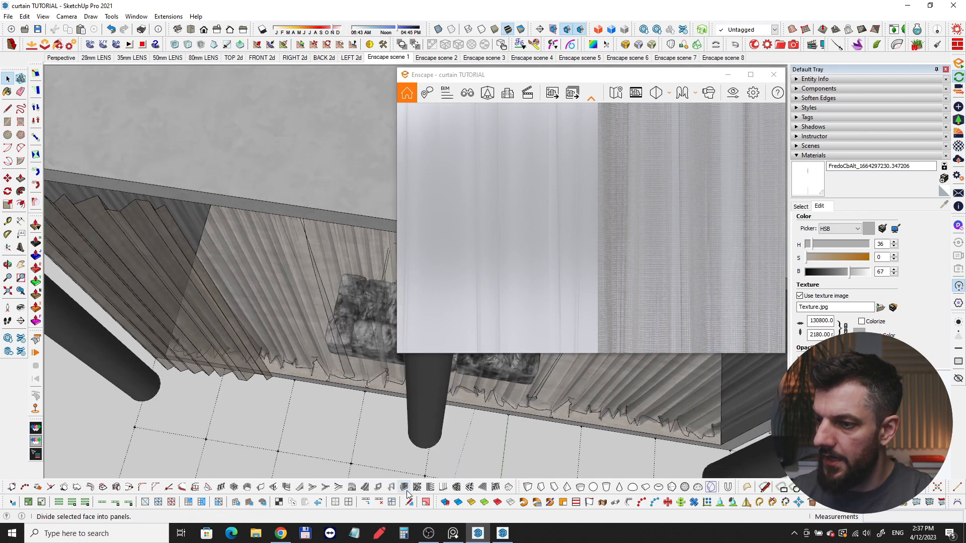
- Switch to Chrome, open the Muslin fabric on textures.com, and examine its preview images and available texture maps
click(281, 535)
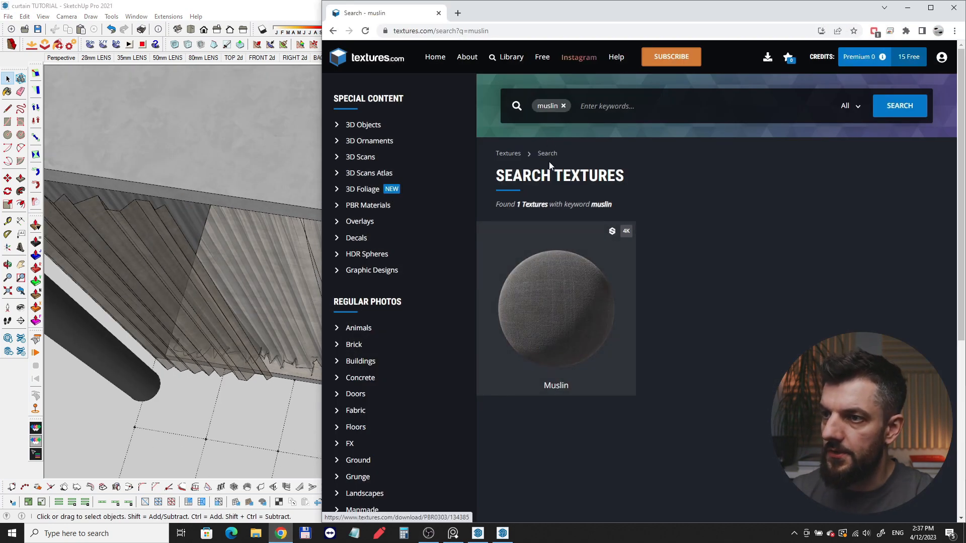
click(556, 301)
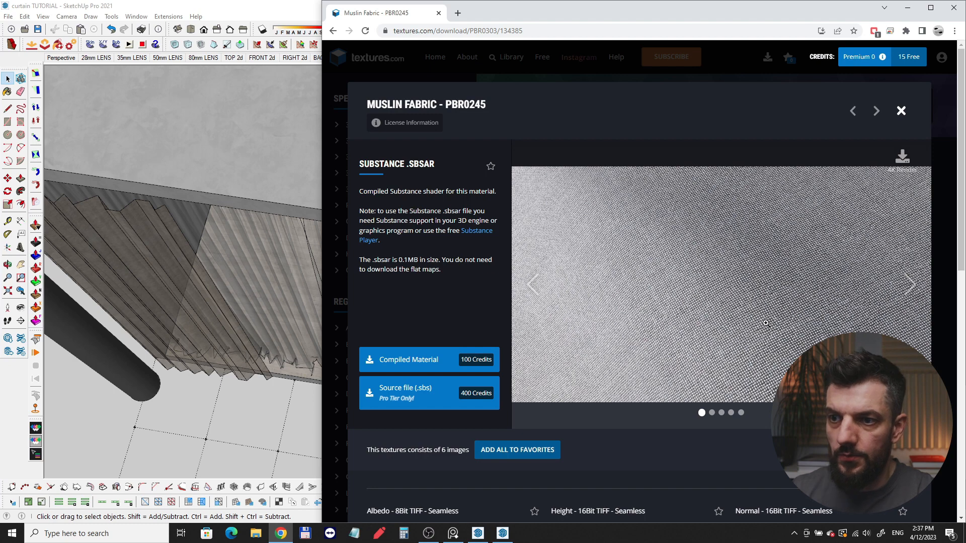
click(911, 286)
click(911, 286)
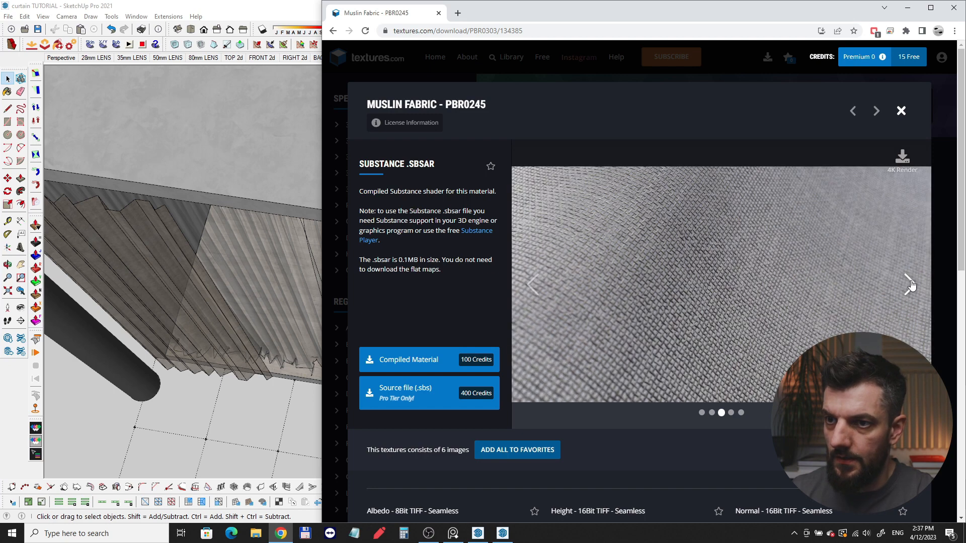
click(910, 286)
click(910, 285)
click(910, 285)
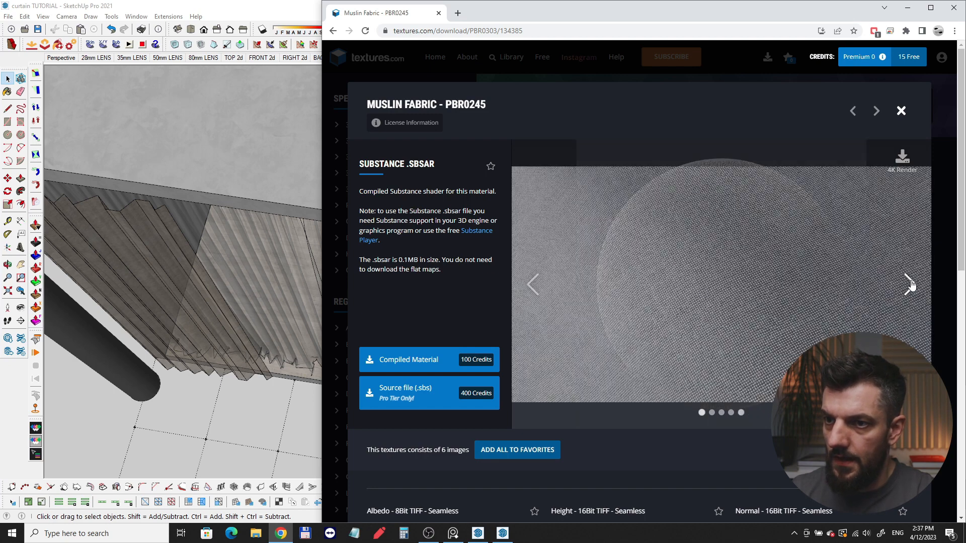
click(910, 285)
scroll(679, 280, down, 7)
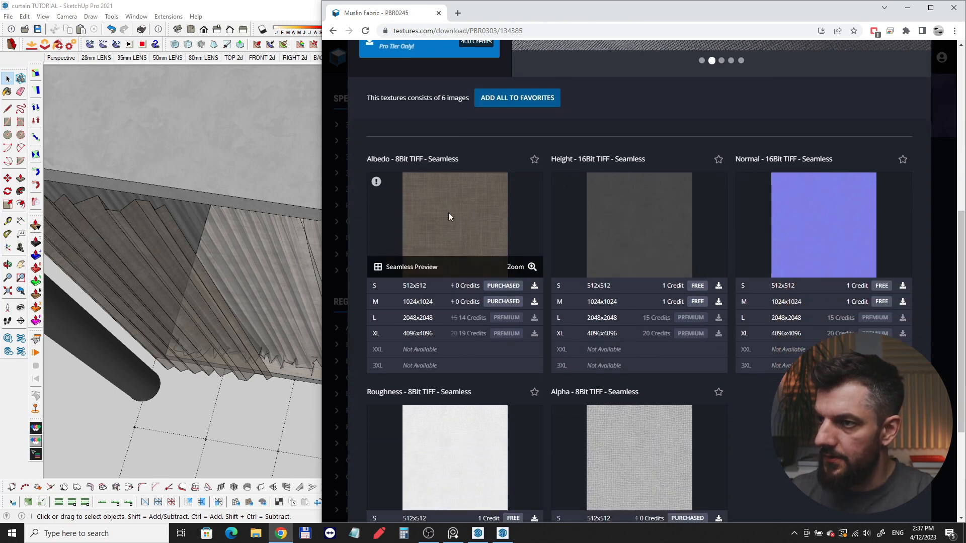
- Close the browser and inspect the textured folded panel next to the sheer curtain up close in the model
click(953, 8)
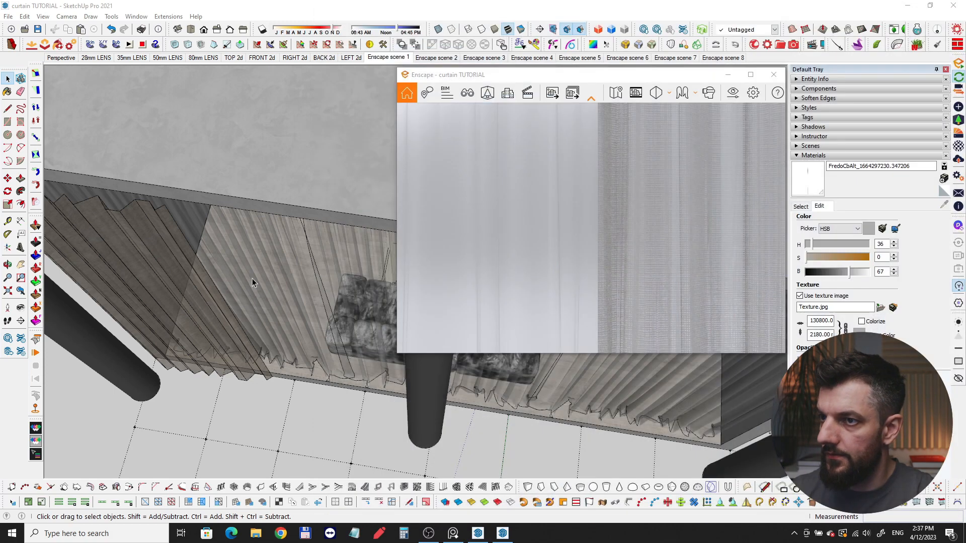
mouse_move(252, 279)
middle_down()
mouse_move(250, 218)
mouse_move(332, 262)
middle_up()
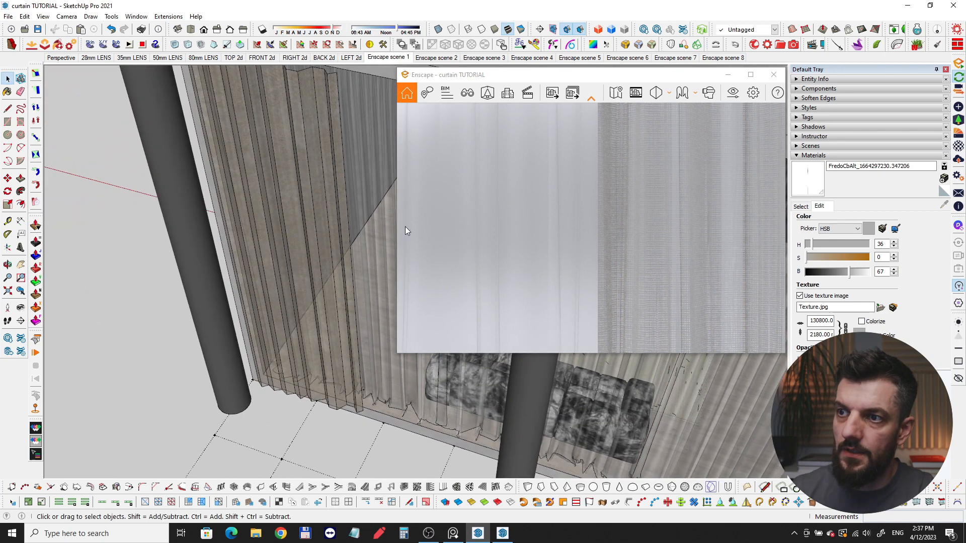
scroll(316, 237, up, 3)
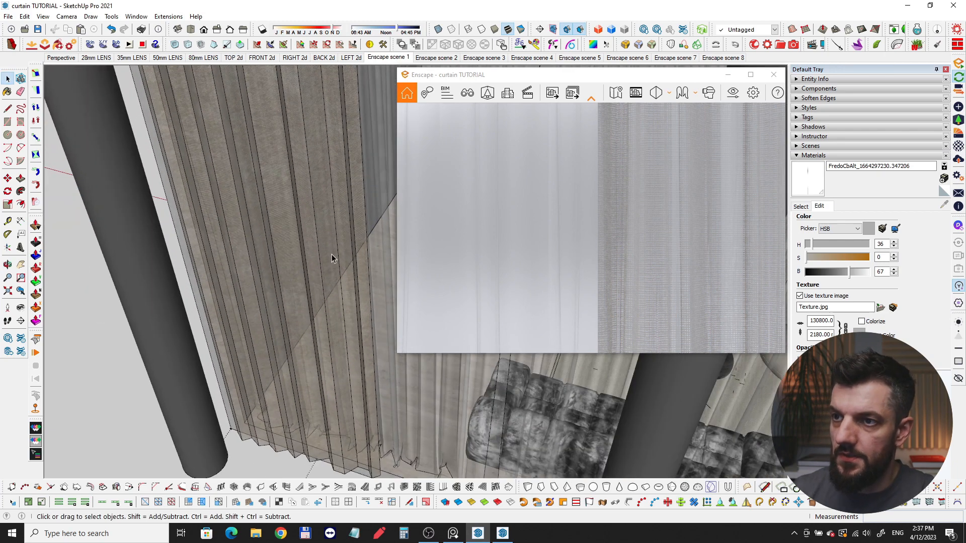
scroll(321, 270, up, 2)
scroll(317, 279, up, 2)
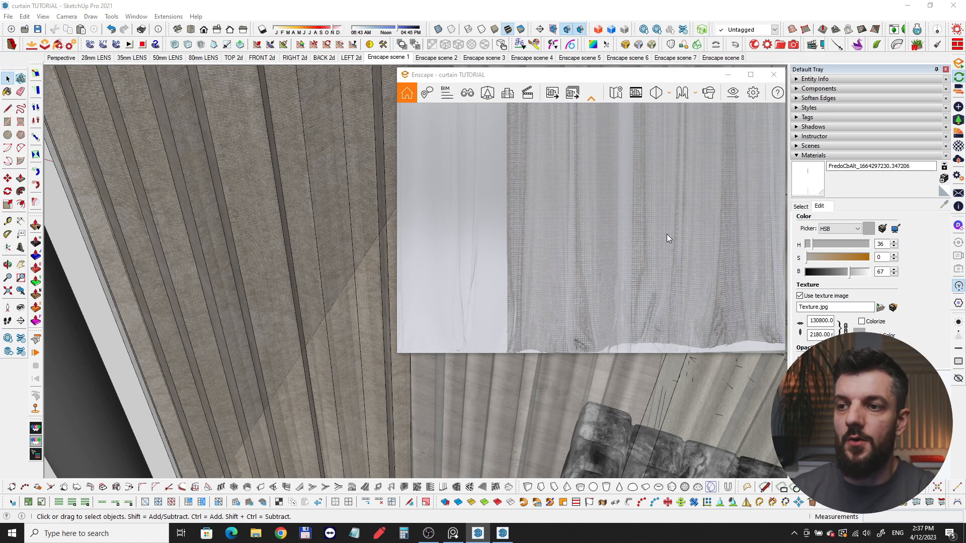
mouse_move(237, 294)
middle_down()
mouse_move(274, 351)
mouse_move(287, 336)
mouse_move(304, 399)
mouse_move(378, 368)
mouse_move(319, 334)
mouse_move(345, 295)
mouse_move(358, 297)
middle_up()
mouse_move(305, 334)
middle_down()
mouse_move(334, 352)
mouse_move(330, 287)
mouse_move(262, 314)
mouse_move(265, 291)
mouse_move(289, 297)
mouse_move(327, 287)
middle_up()
- Close the Enscape window and examine the folded panel's pleats and fabric texture from above and up close
click(773, 74)
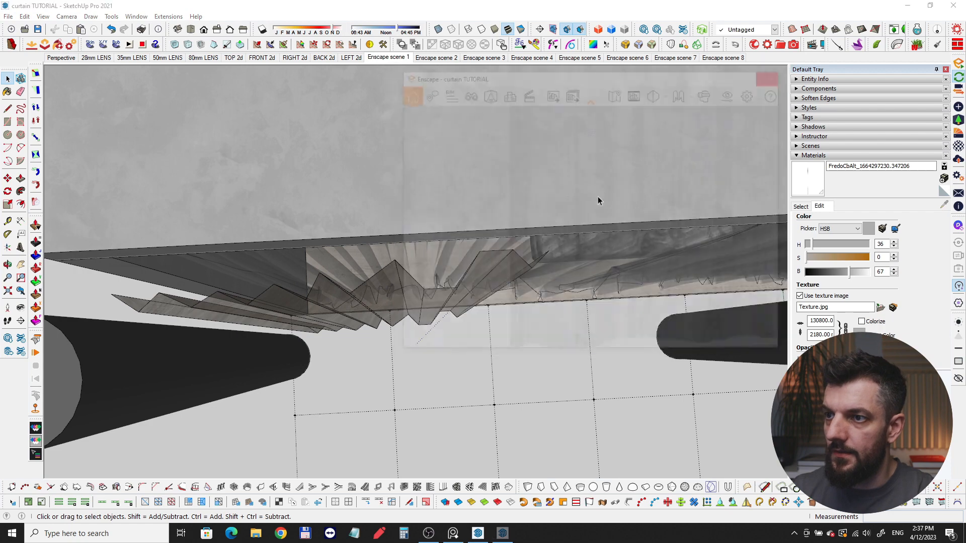
mouse_move(597, 201)
middle_down()
mouse_move(470, 276)
mouse_move(475, 298)
middle_up()
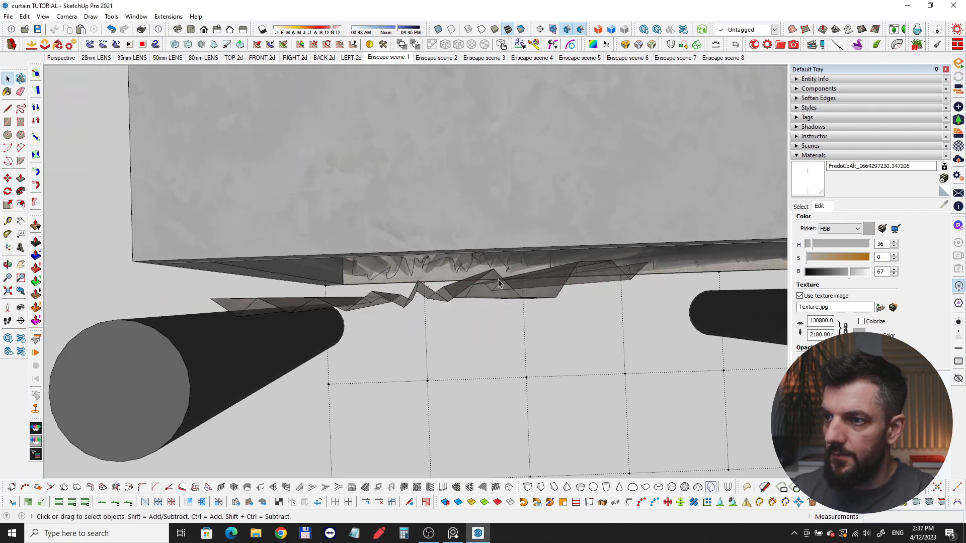
mouse_move(499, 285)
middle_down()
mouse_move(482, 271)
mouse_move(345, 266)
middle_up()
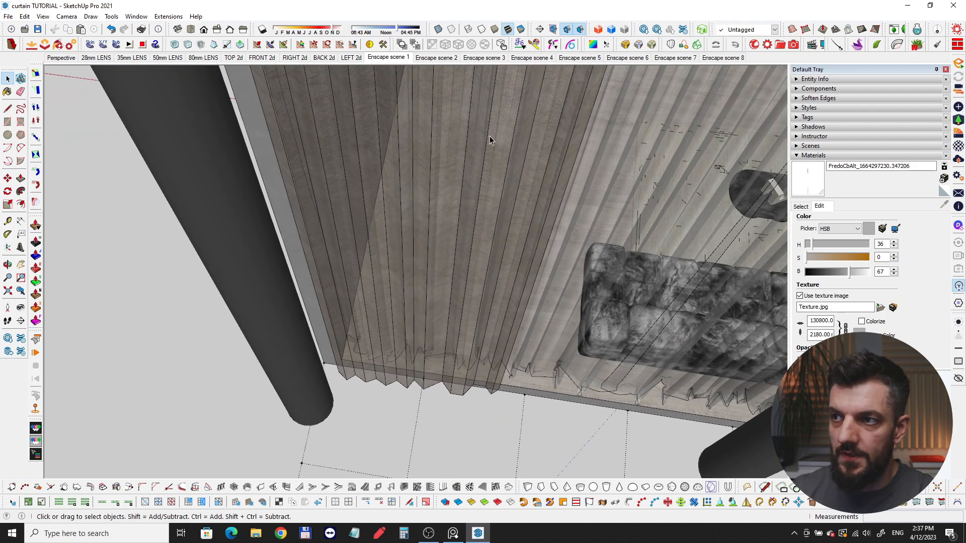
scroll(490, 136, up, 6)
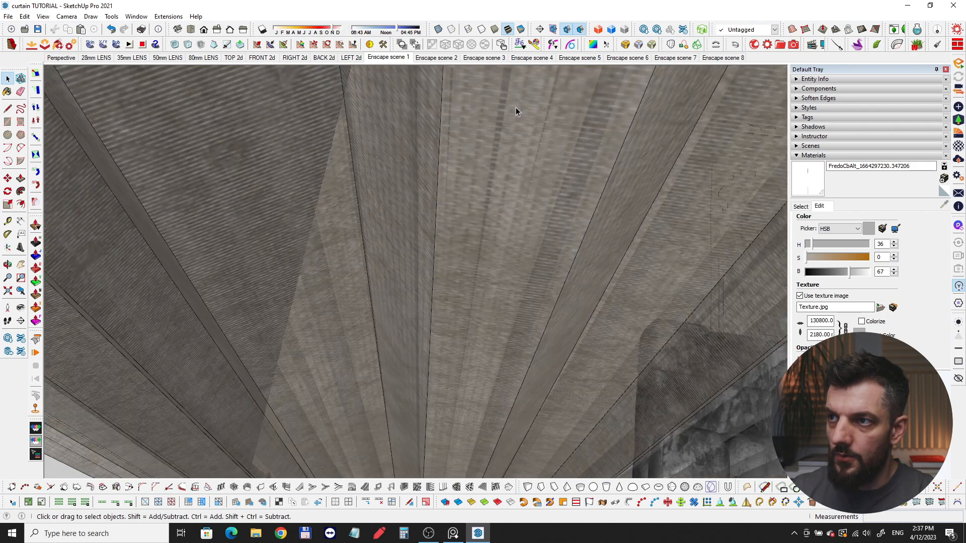
scroll(515, 108, up, 5)
middle_drag(496, 177, 331, 221)
scroll(491, 197, down, 6)
scroll(492, 206, down, 2)
middle_drag(330, 255, 334, 285)
scroll(353, 271, up, 4)
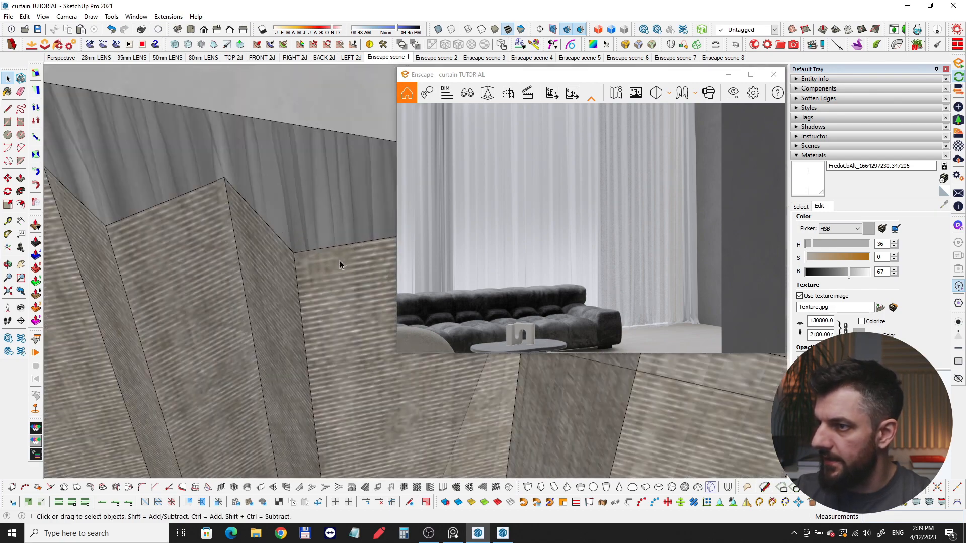
- Delete the textured folded panel hanging in front of the sheer curtain
scroll(345, 289, down, 4)
click(344, 291)
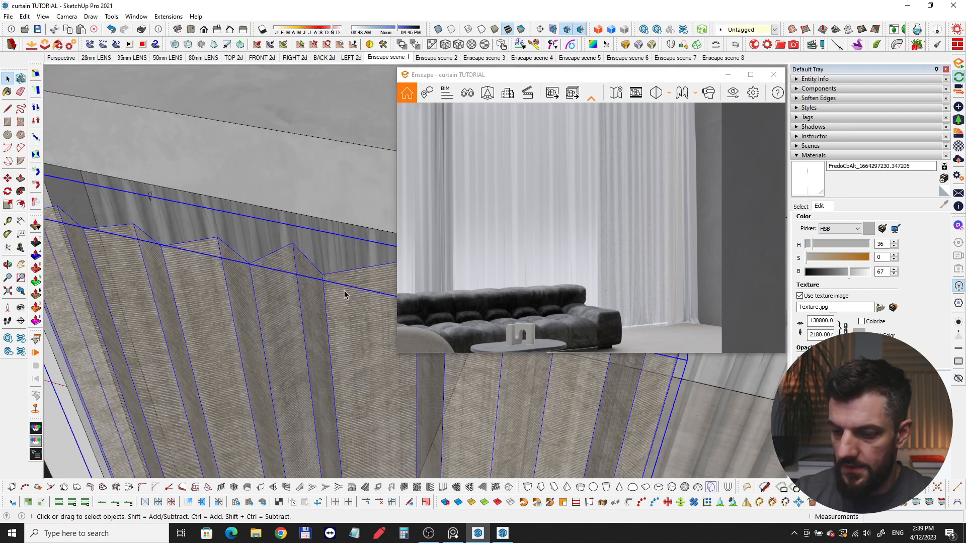
key(Delete)
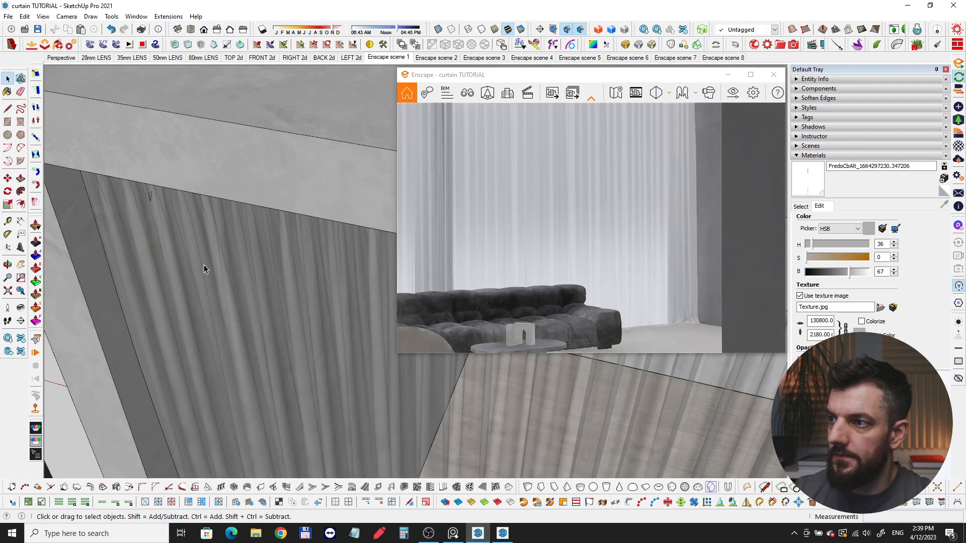
- Make the hidden "curtain text..." tag visible and inspect its folded curtains along the facade
click(813, 118)
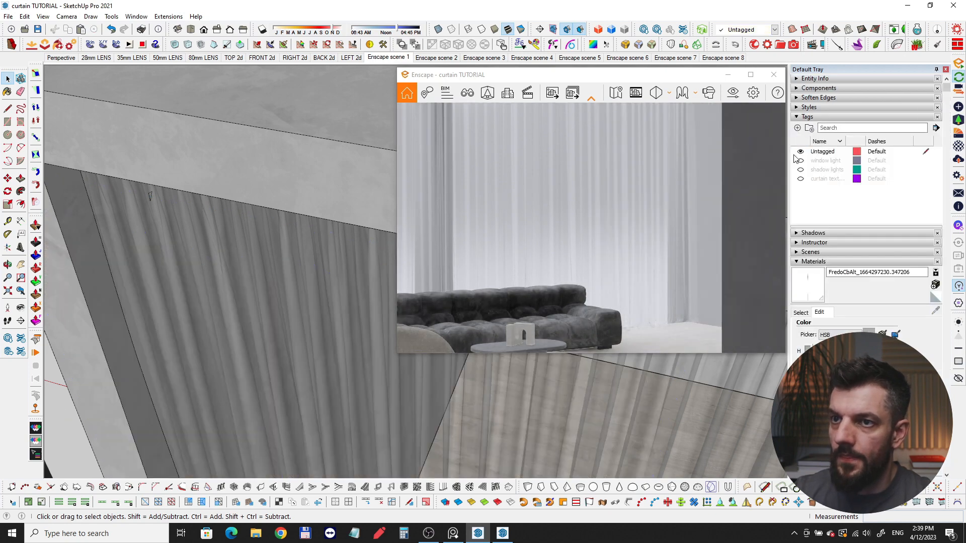
click(800, 180)
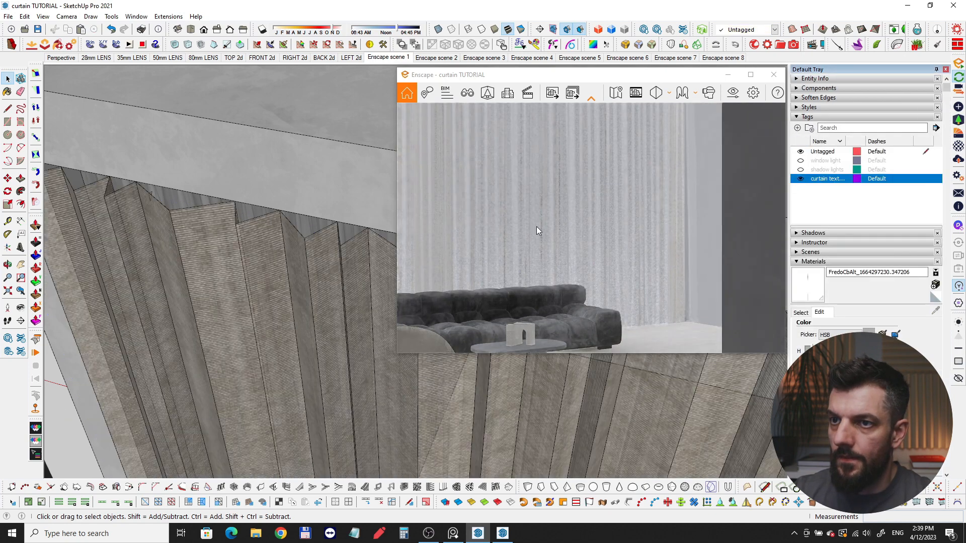
mouse_move(242, 302)
middle_down()
mouse_move(299, 325)
mouse_move(227, 354)
mouse_move(146, 354)
middle_up()
scroll(263, 309, down, 5)
scroll(262, 310, up, 2)
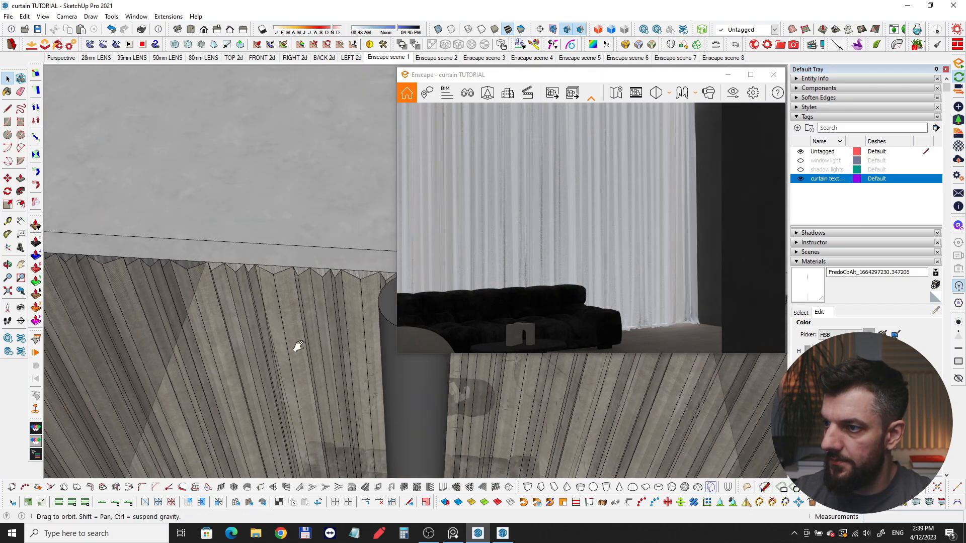
mouse_move(298, 347)
shift+middle_down()
mouse_move(136, 348)
mouse_move(151, 342)
shift+middle_up()
mouse_move(300, 319)
middle_down()
mouse_move(296, 421)
mouse_move(259, 303)
middle_up()
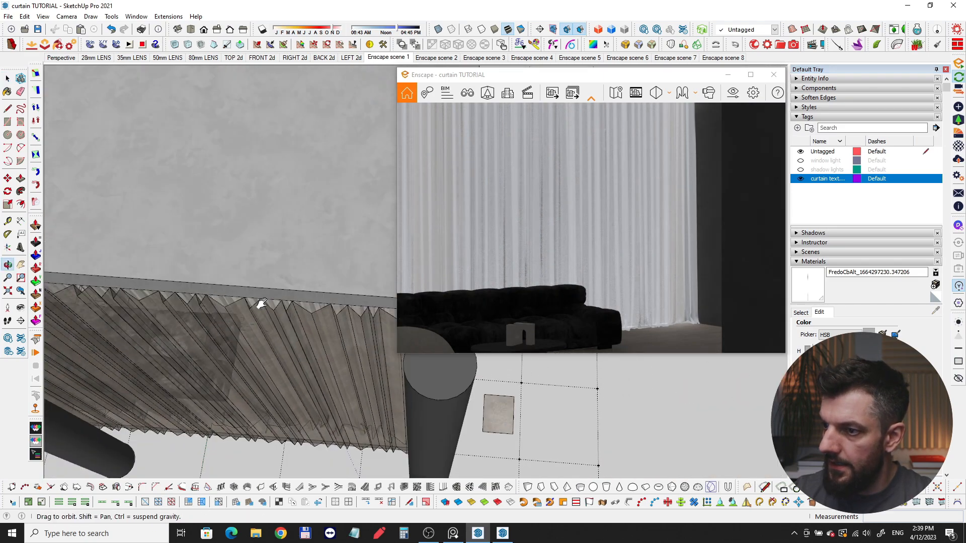
scroll(364, 316, up, 5)
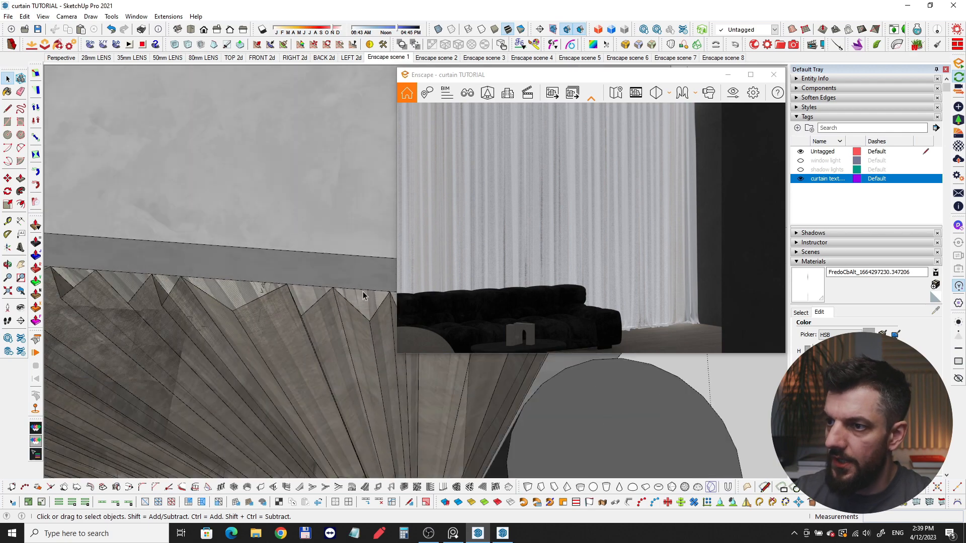
mouse_move(363, 294)
middle_down()
mouse_move(273, 222)
mouse_move(79, 202)
mouse_move(225, 289)
mouse_move(281, 246)
mouse_move(279, 272)
middle_up()
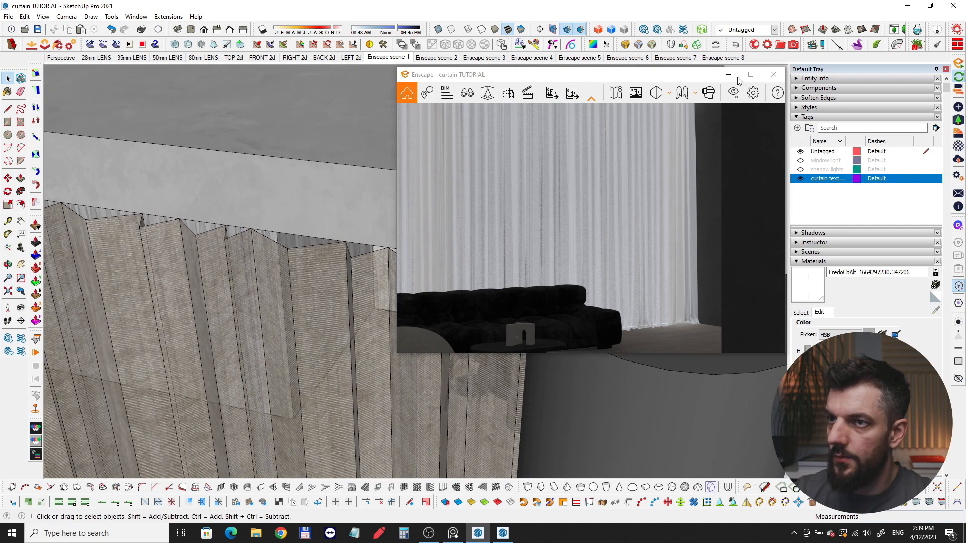
- Set the Sun Brightness to 117% in Enscape's visual settings and inspect the shadows on the floor
click(732, 94)
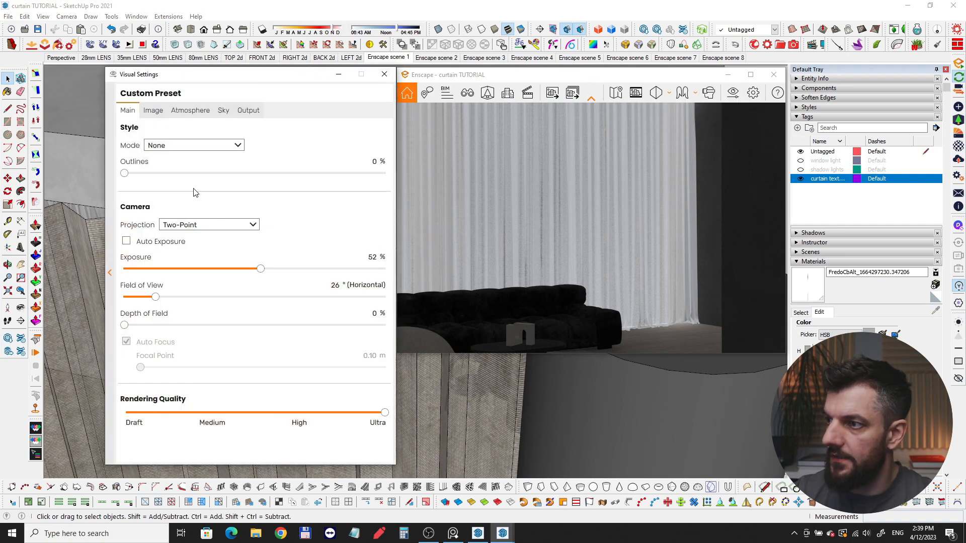
click(223, 113)
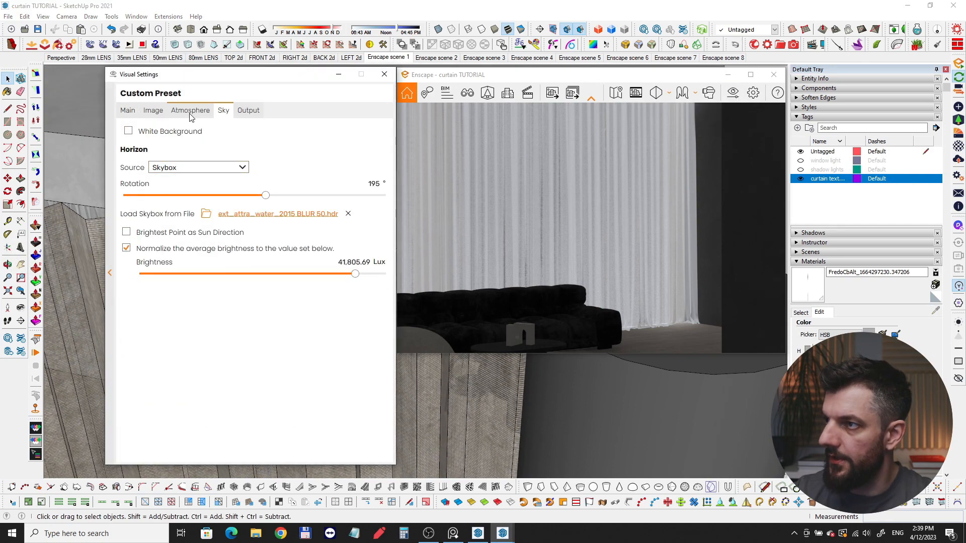
click(189, 114)
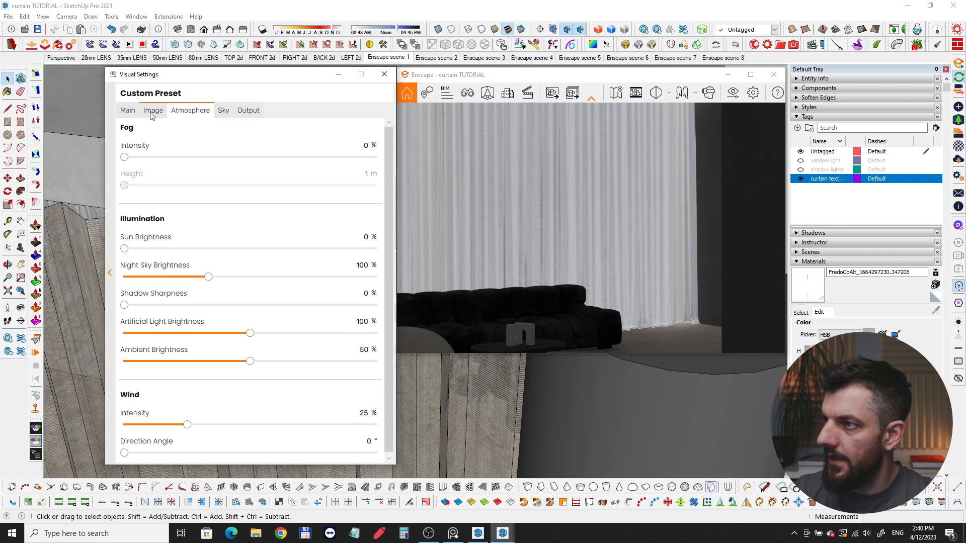
drag(125, 249, 184, 251)
drag(584, 244, 583, 245)
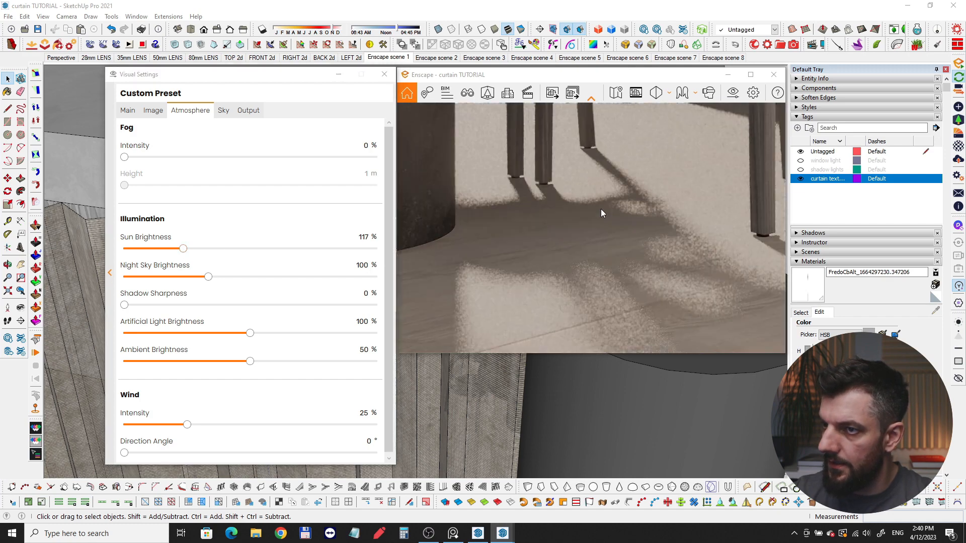
drag(617, 213, 578, 194)
right_drag(578, 194, 624, 261)
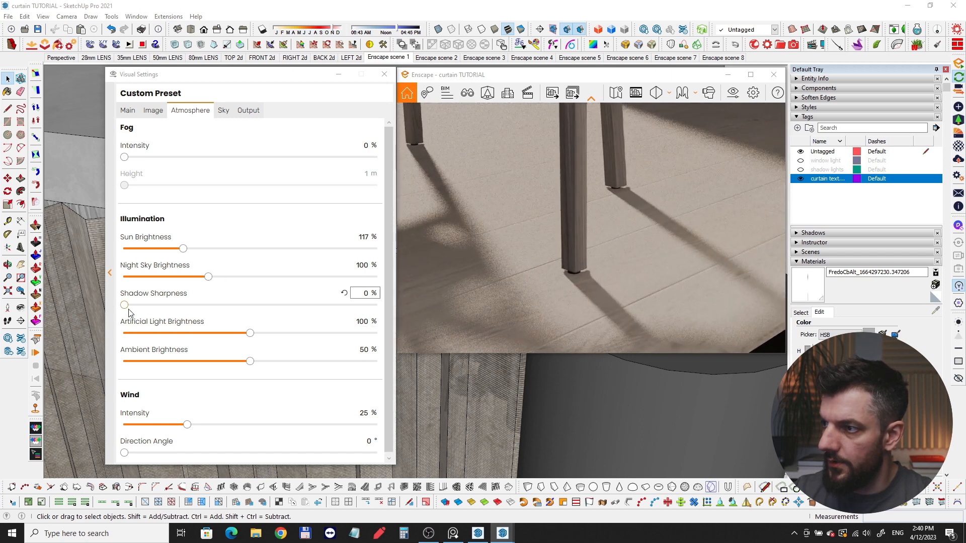
- Raise the Shadow Sharpness to 98% and inspect the curtain's shadow on the floor and chair
drag(129, 309, 165, 310)
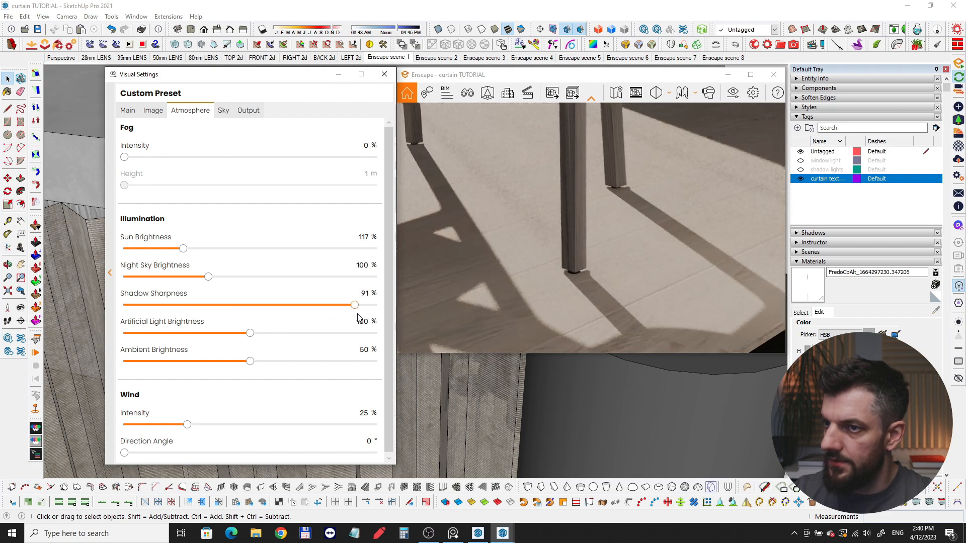
drag(374, 316, 375, 317)
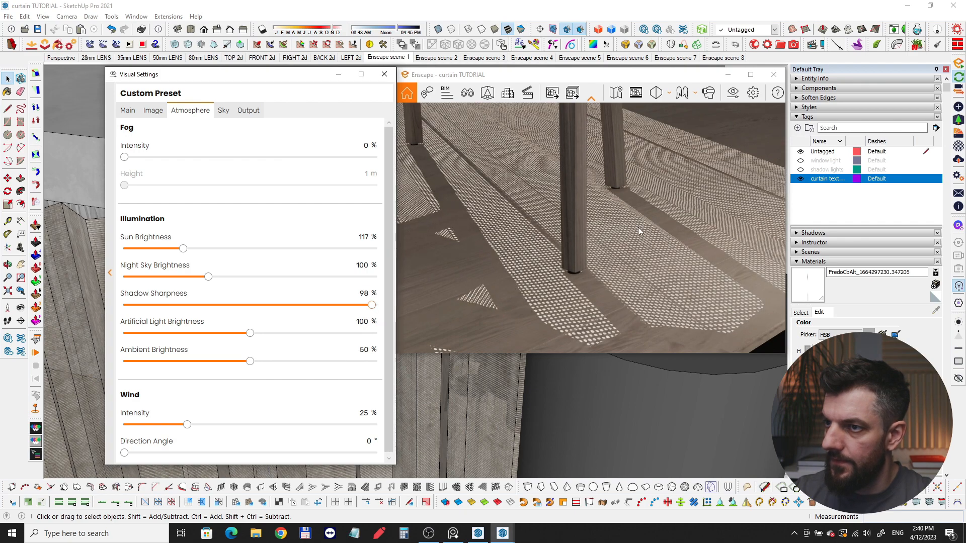
right_drag(638, 227, 618, 198)
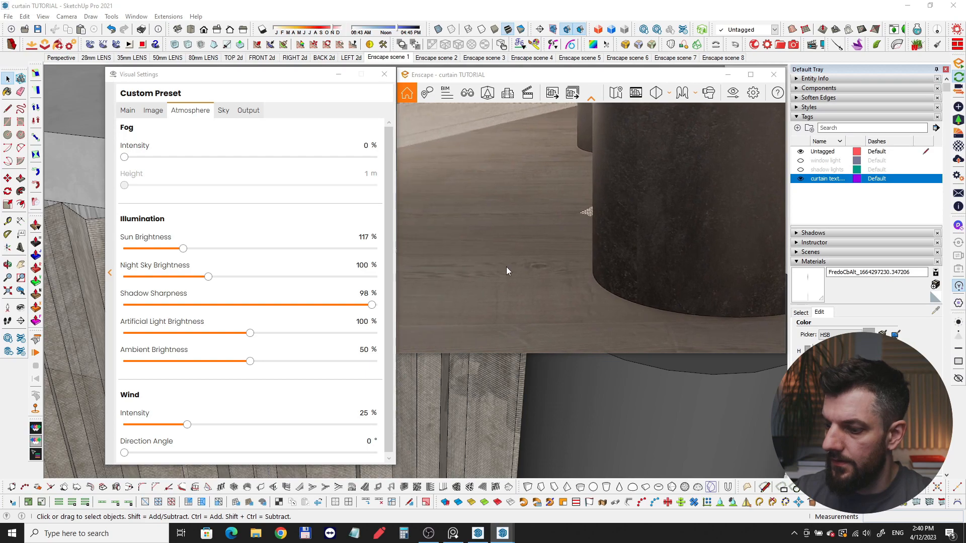
right_drag(506, 267, 646, 230)
drag(614, 230, 588, 218)
scroll(589, 218, down, 5)
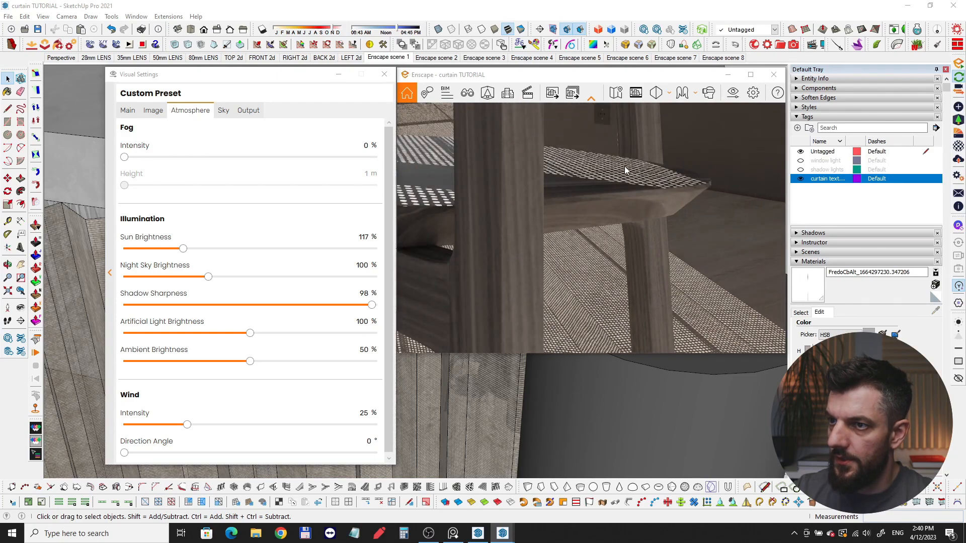
right_drag(625, 170, 631, 177)
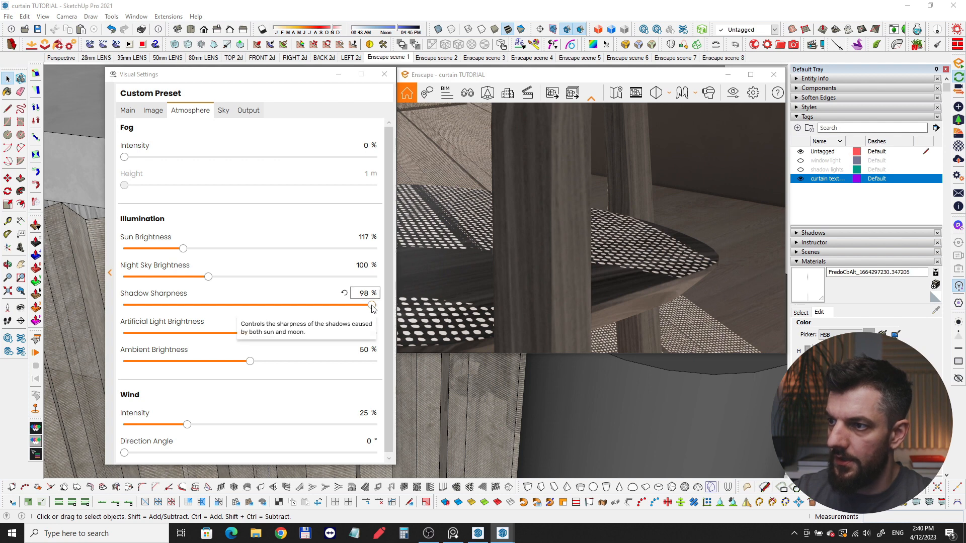
- Lower the Shadow Sharpness to 14% and view the curtain beside the sofa in the render
drag(372, 307, 361, 309)
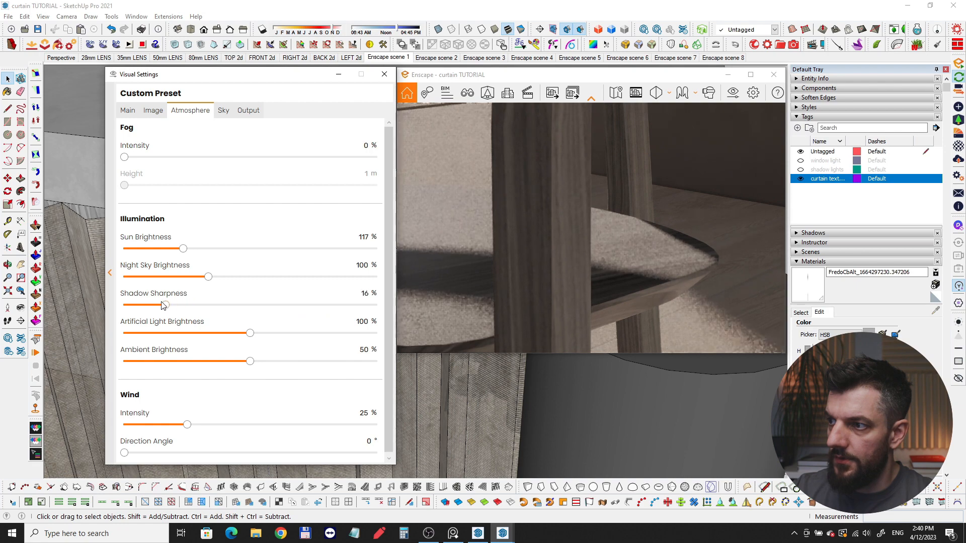
right_drag(575, 260, 612, 260)
scroll(583, 252, down, 5)
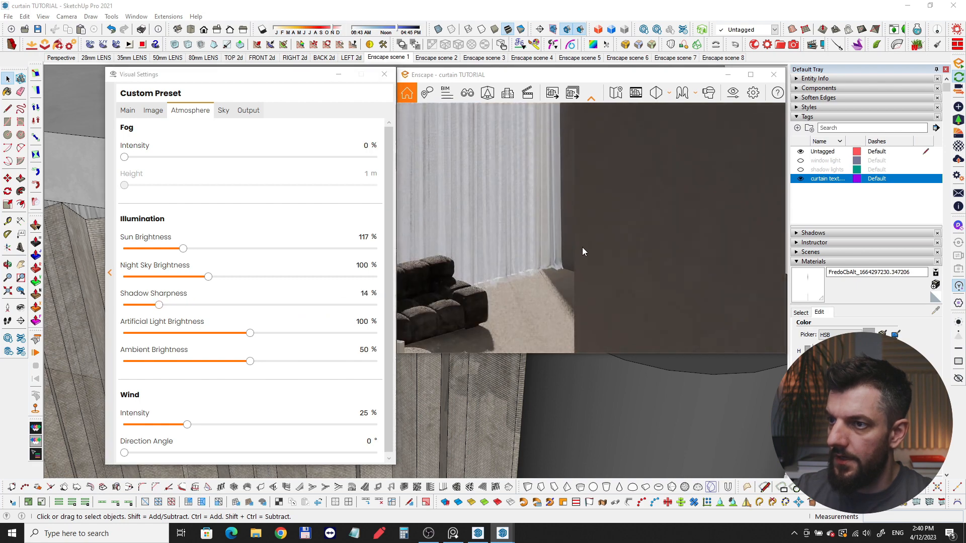
drag(521, 275, 566, 272)
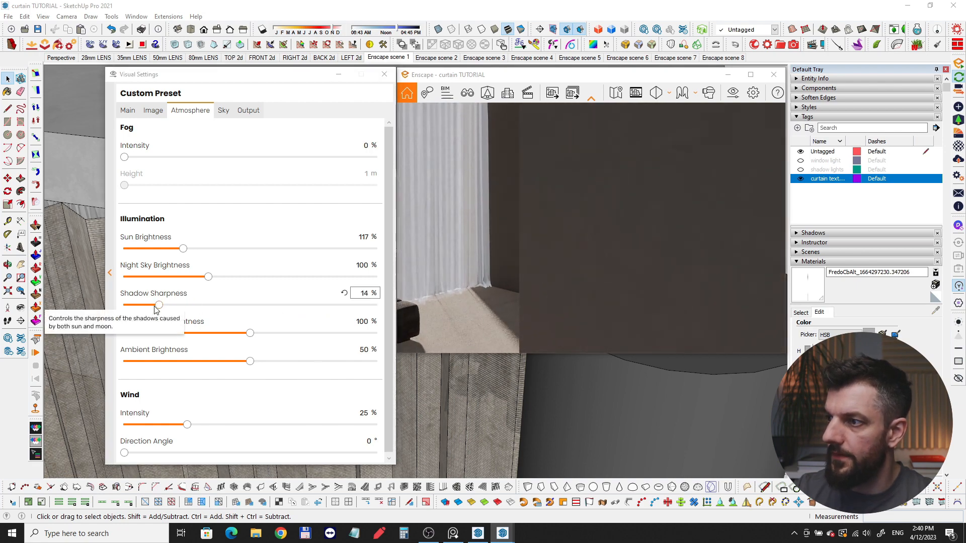
- Set the Shadow Sharpness to 0% and move through the room to examine the soft shadows on the floor
drag(159, 306, 124, 305)
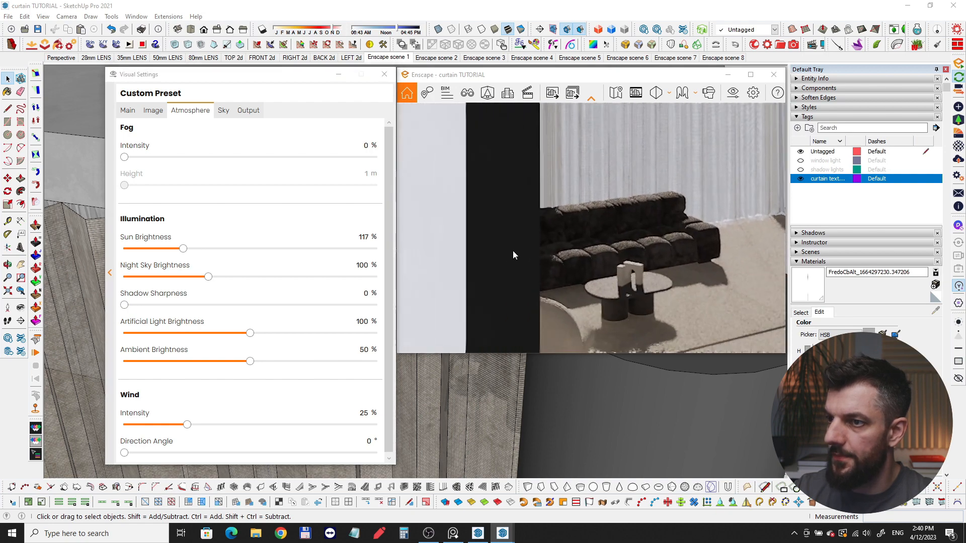
key(d)
drag(694, 251, 624, 257)
key(s)
key(d)
drag(724, 241, 647, 274)
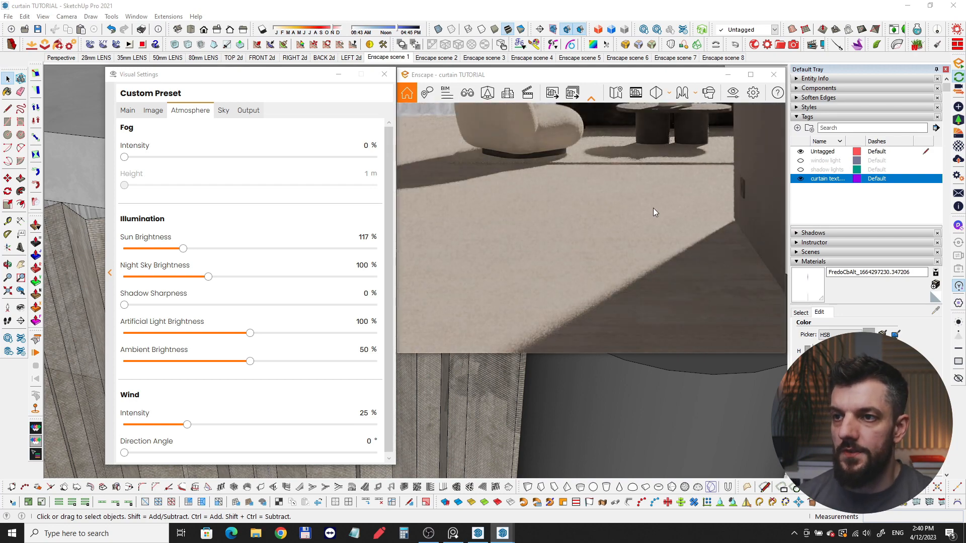
drag(620, 237, 616, 238)
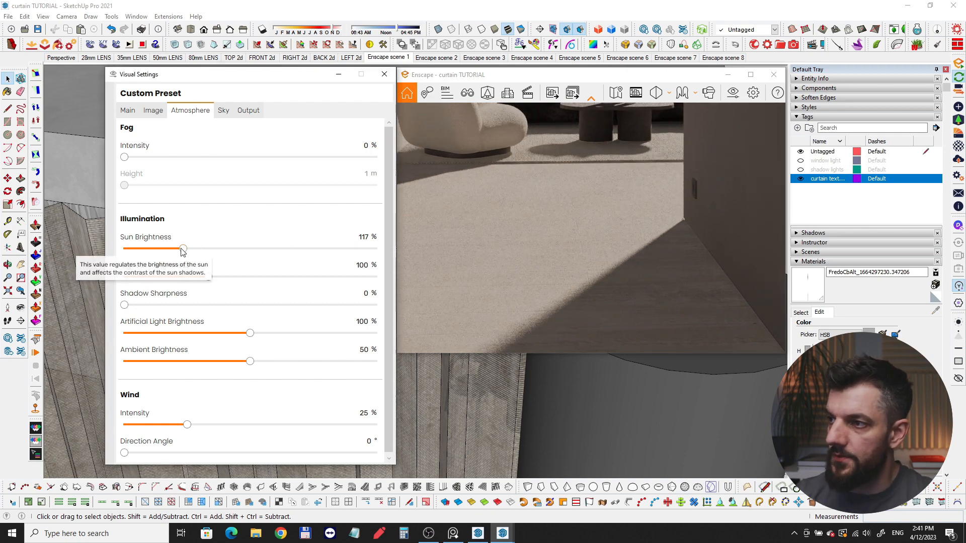
- Set the Sun Brightness to 0% and close the visual settings
drag(183, 249, 115, 248)
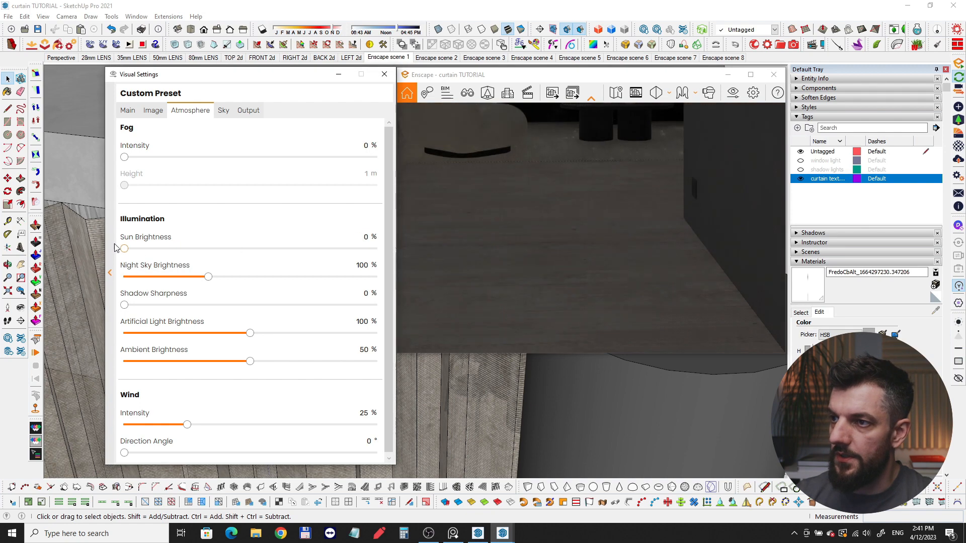
click(381, 74)
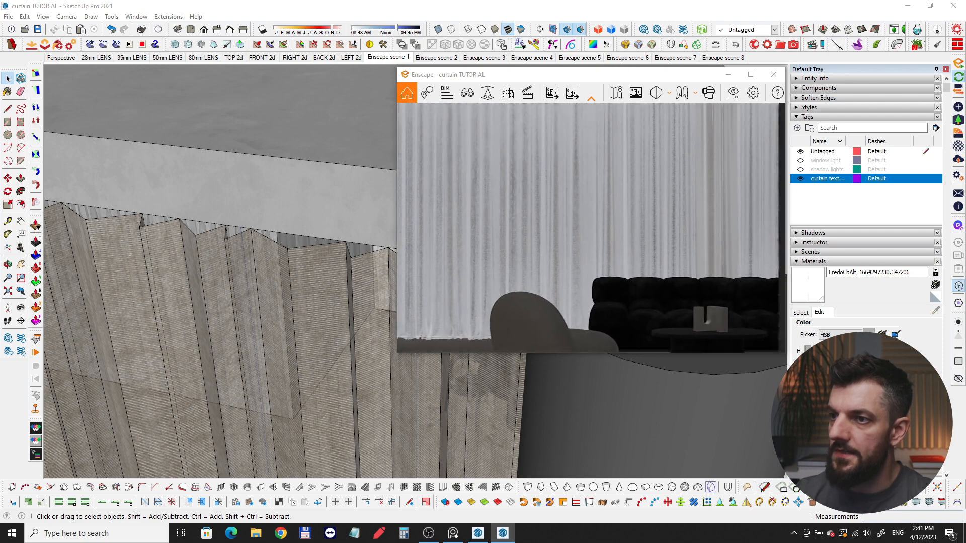
- Hide the curtain texture tag and shrink the render window so more of the model view is uncovered
drag(584, 249, 529, 246)
key(a)
key(a)
mouse_move(238, 293)
middle_down()
mouse_move(281, 334)
mouse_move(319, 315)
mouse_move(302, 323)
mouse_move(301, 259)
mouse_move(324, 373)
middle_up()
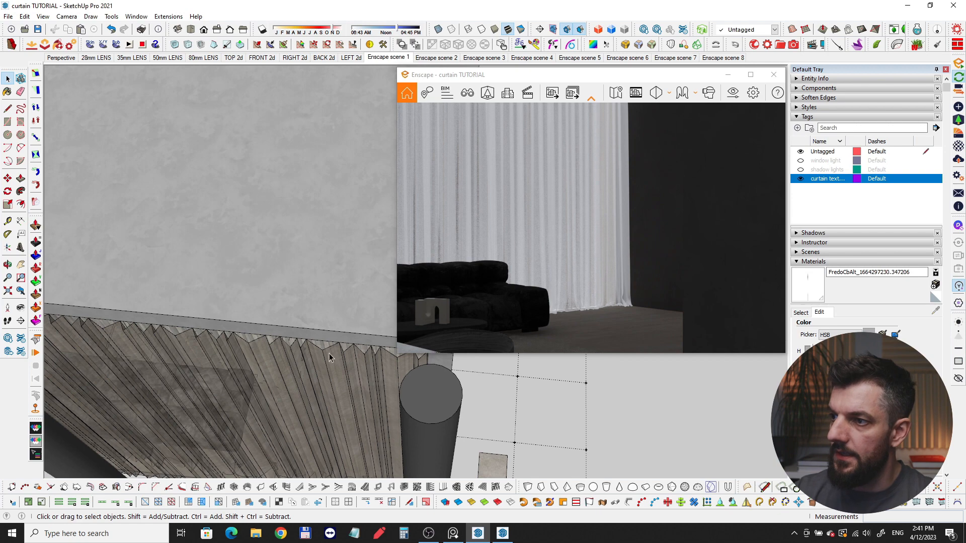
scroll(327, 354, up, 3)
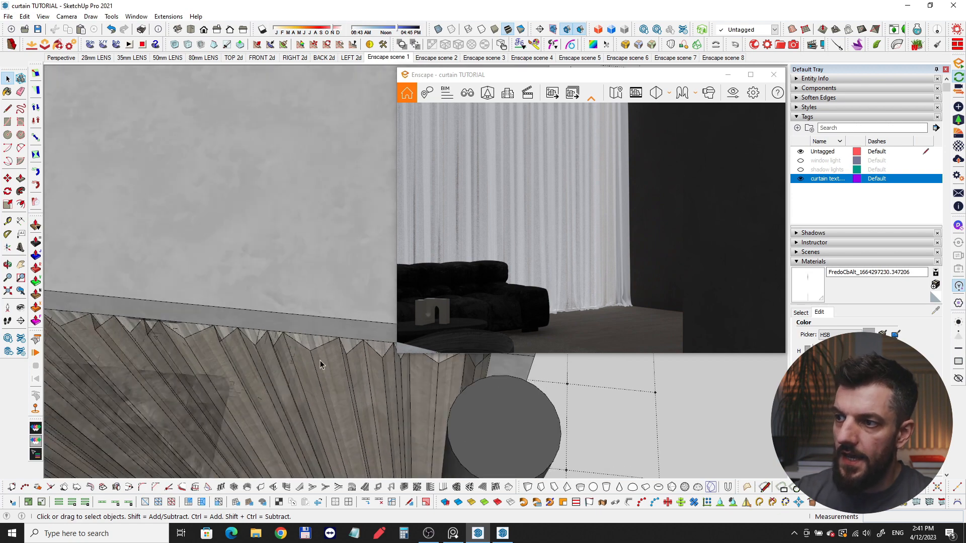
click(321, 364)
scroll(322, 347, up, 2)
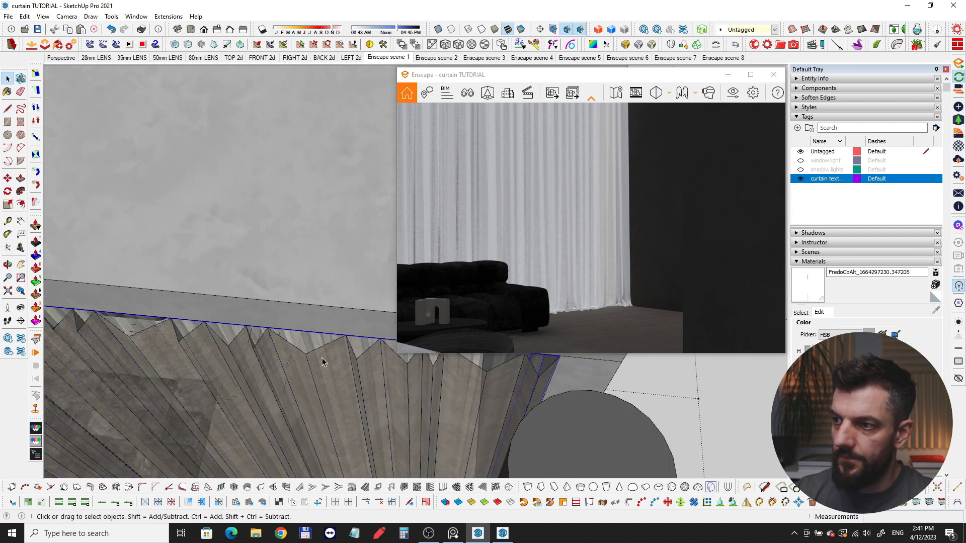
click(801, 179)
middle_drag(293, 347, 297, 270)
scroll(298, 271, down, 3)
mouse_move(295, 349)
middle_down()
mouse_move(285, 175)
mouse_move(240, 233)
mouse_move(324, 380)
mouse_move(370, 321)
middle_up()
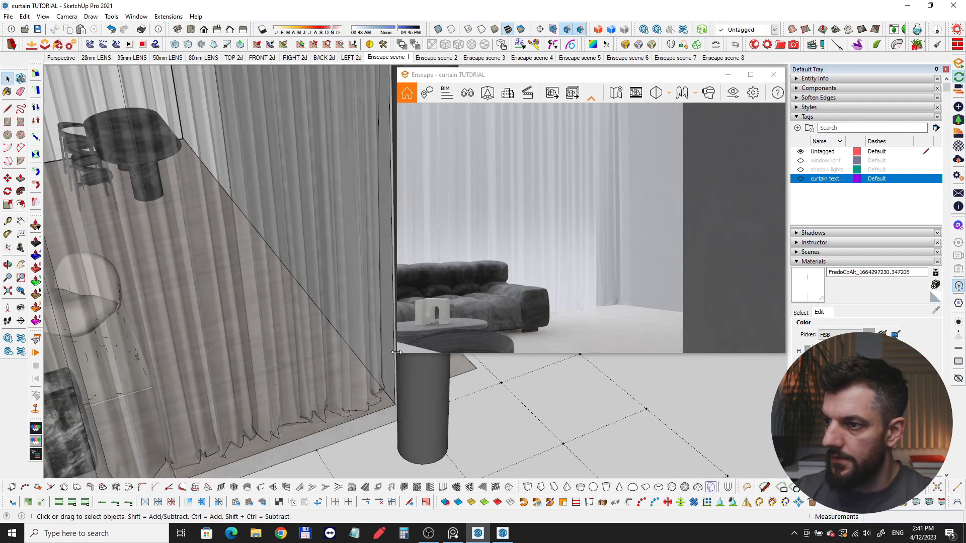
drag(396, 352, 510, 322)
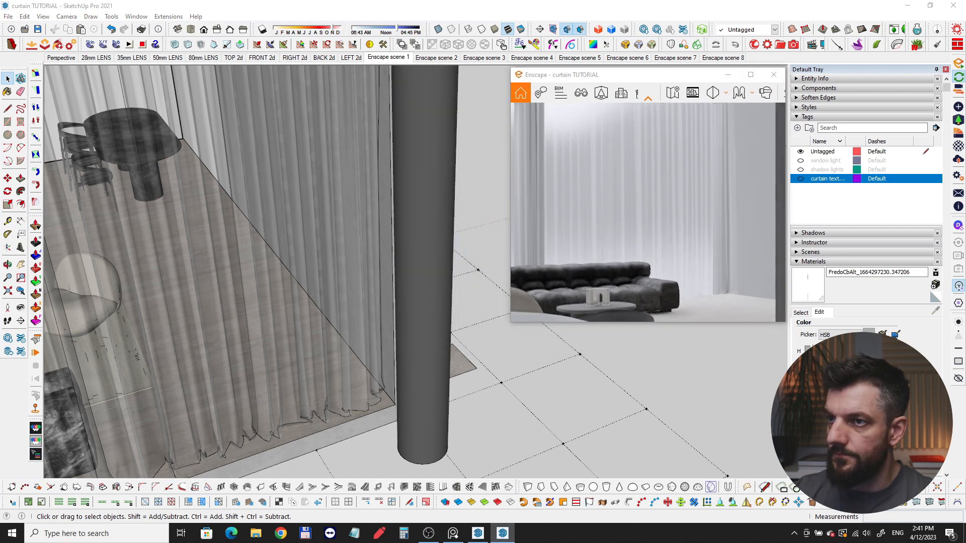
- Place a line light outside the curtain at the corner of the window sill, beside the round column
middle_drag(475, 346, 446, 383)
mouse_move(432, 366)
middle_down()
mouse_move(315, 384)
mouse_move(753, 197)
middle_up()
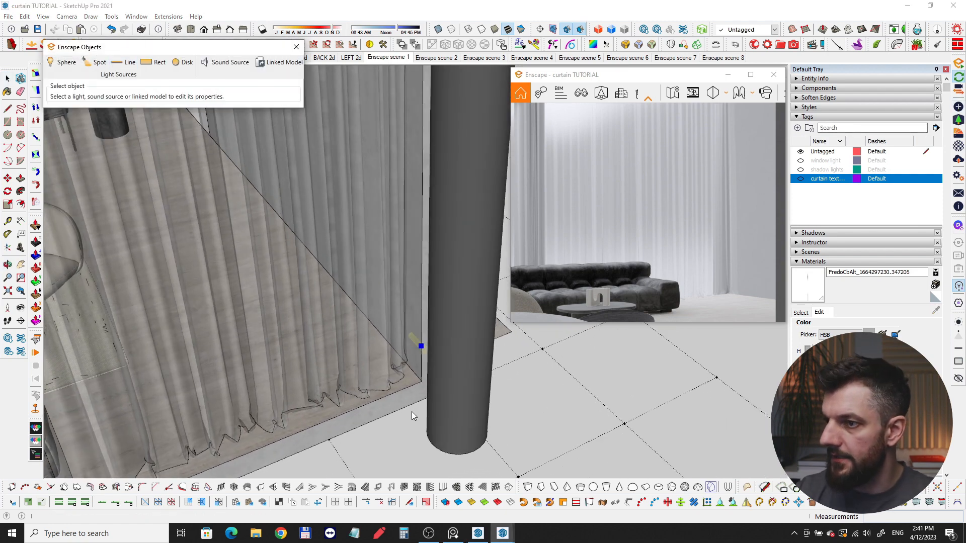
click(398, 397)
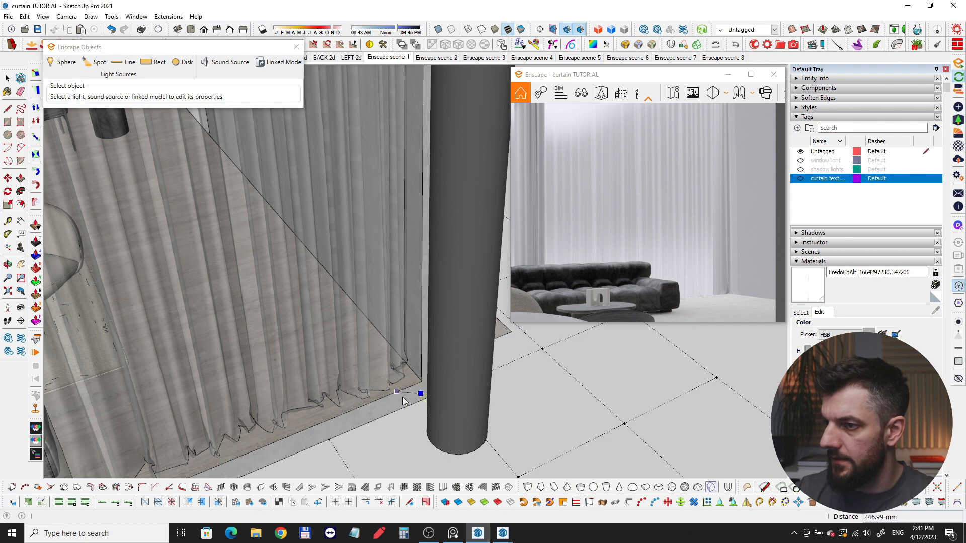
click(402, 396)
- Rotate the line light 90° so that it stands upright in front of the curtain
scroll(398, 402, up, 3)
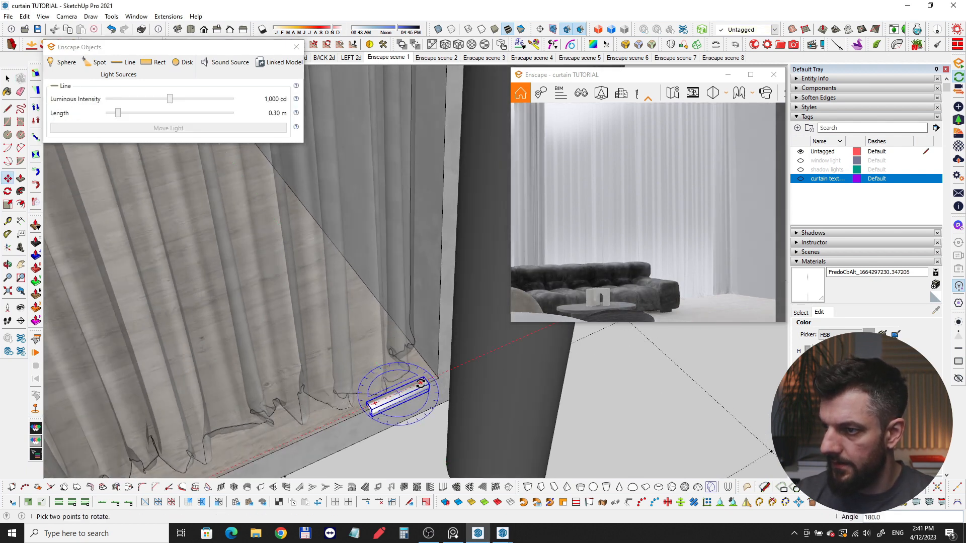
key(m)
middle_drag(421, 383, 329, 227)
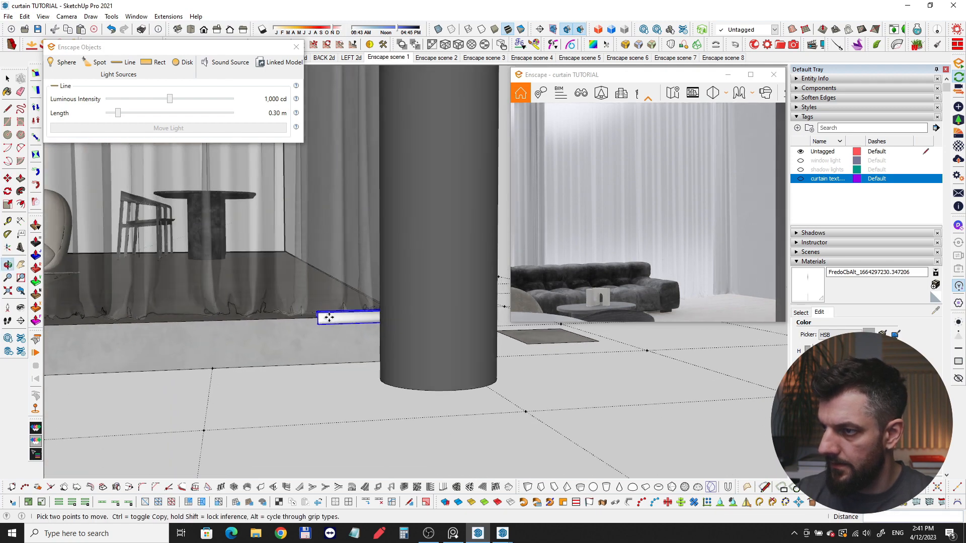
key(q)
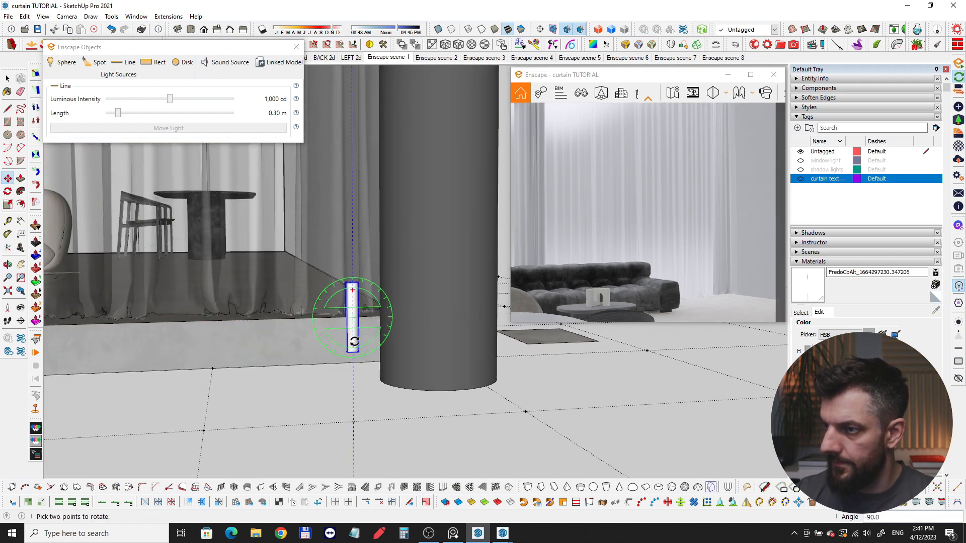
click(354, 342)
- Raise the upright line light about 1019 mm and lengthen it to 2.51 m
middle_drag(353, 332, 474, 377)
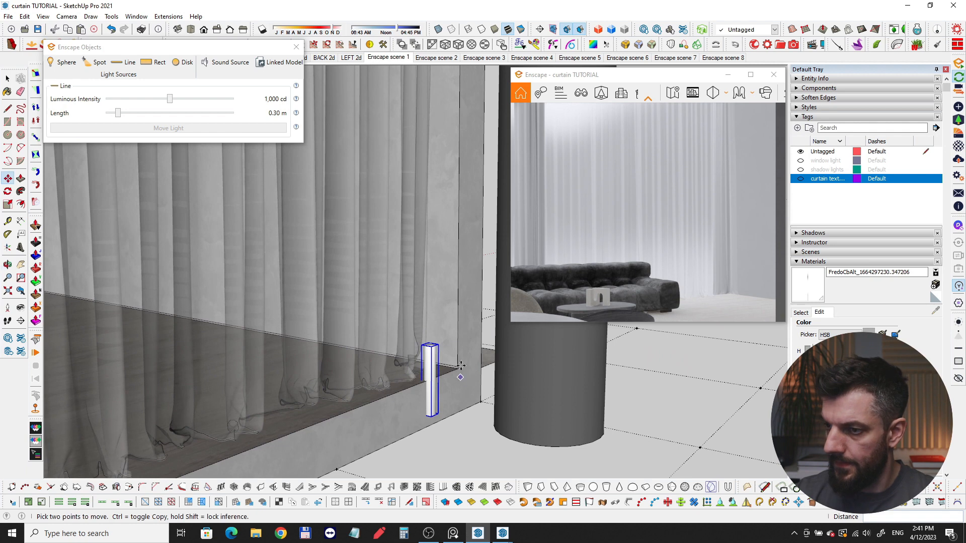
click(467, 123)
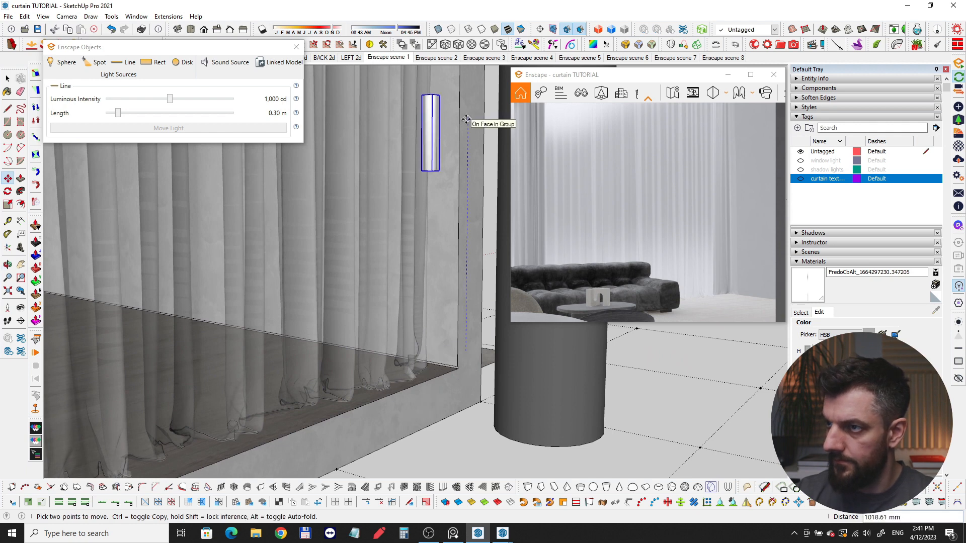
drag(119, 113, 200, 113)
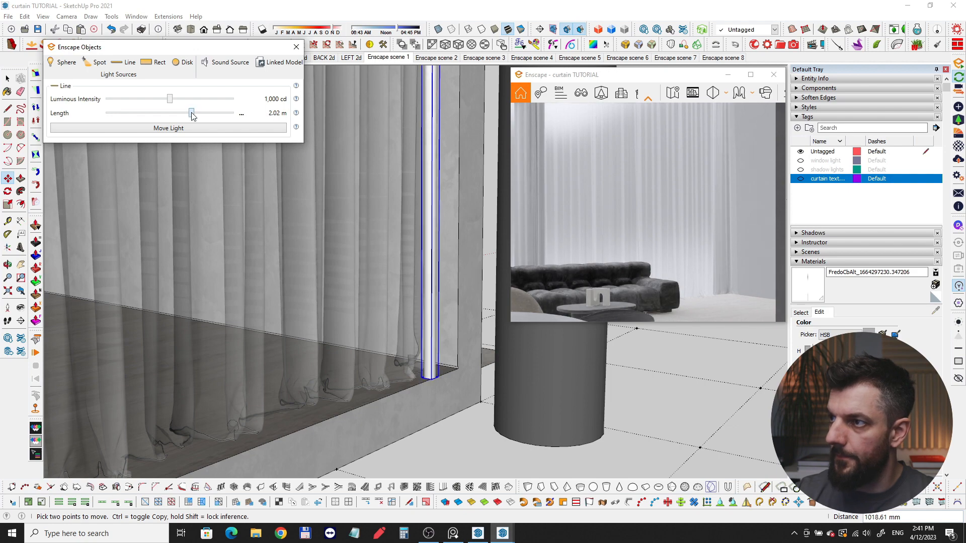
middle_drag(472, 231, 404, 187)
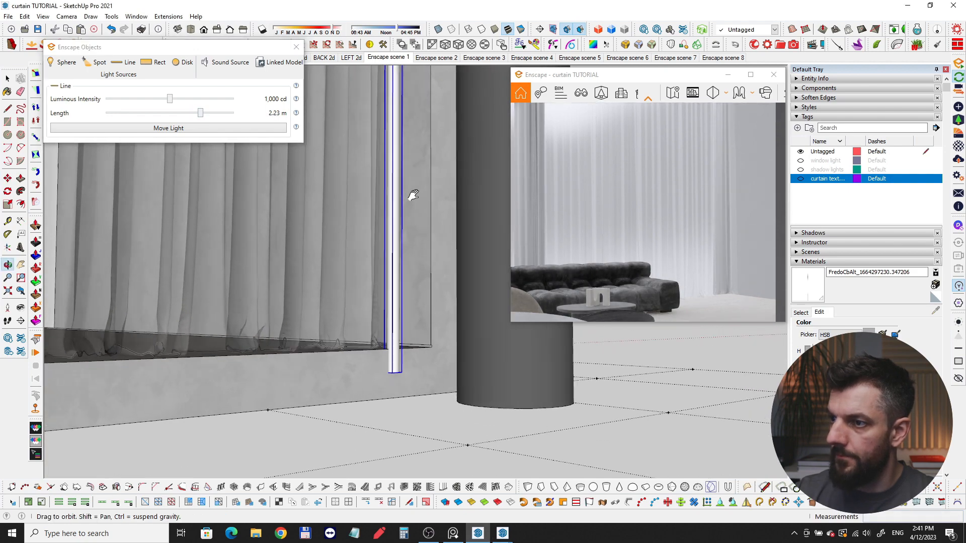
scroll(409, 198, up, 5)
key(space)
mouse_move(430, 315)
middle_down()
mouse_move(420, 268)
mouse_move(441, 302)
mouse_move(431, 321)
middle_up()
scroll(430, 320, down, 6)
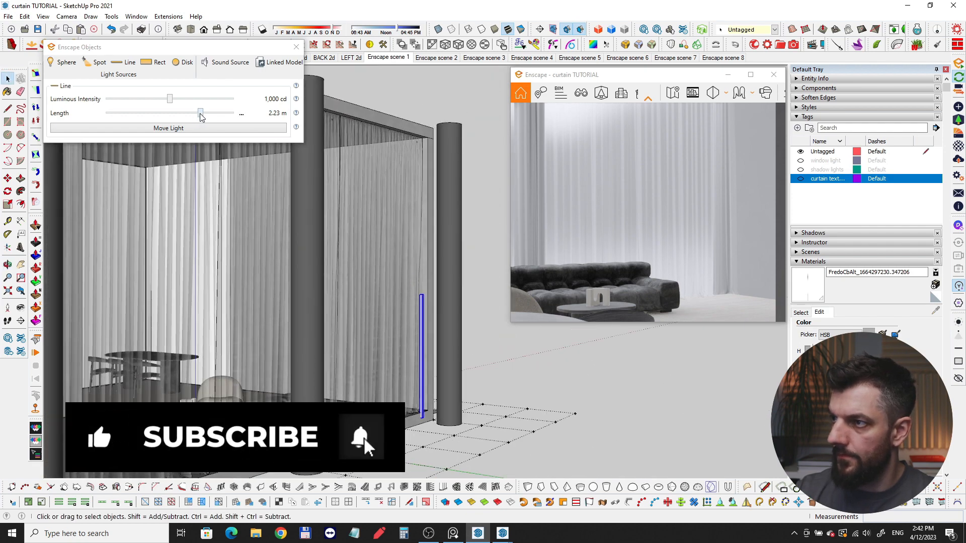
drag(201, 113, 212, 113)
- Copy the line light straight up so that a second one covers the upper part of the curtain
middle_drag(423, 343, 440, 346)
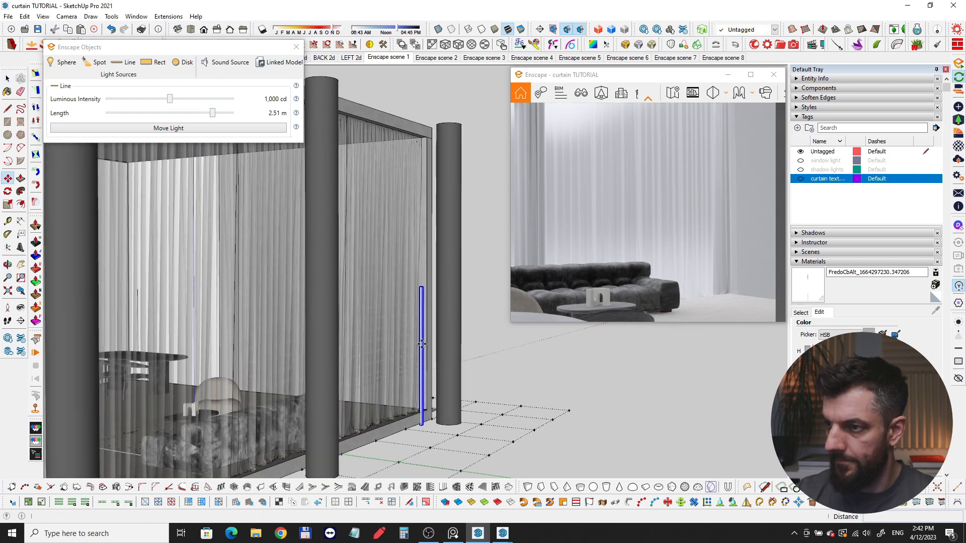
key(ctrl)
click(428, 343)
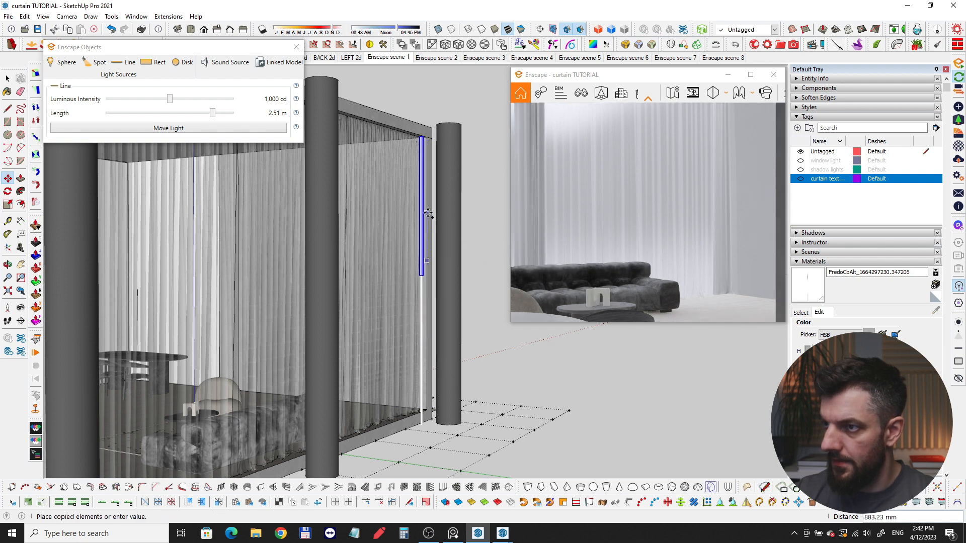
click(418, 296)
key(space)
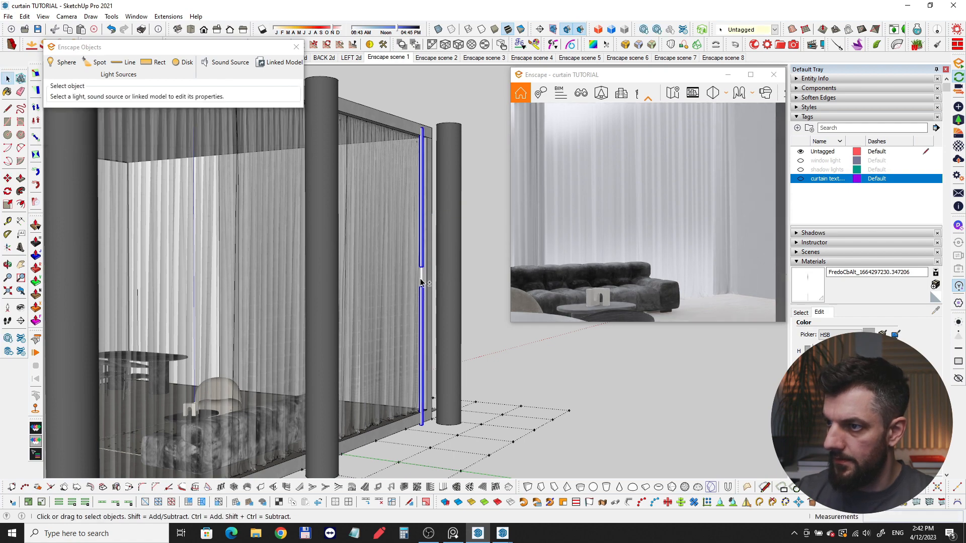
- Move both stacked line lights about 222 mm along the window sill towards the corner by the column
middle_drag(422, 282, 342, 380)
scroll(428, 387, up, 5)
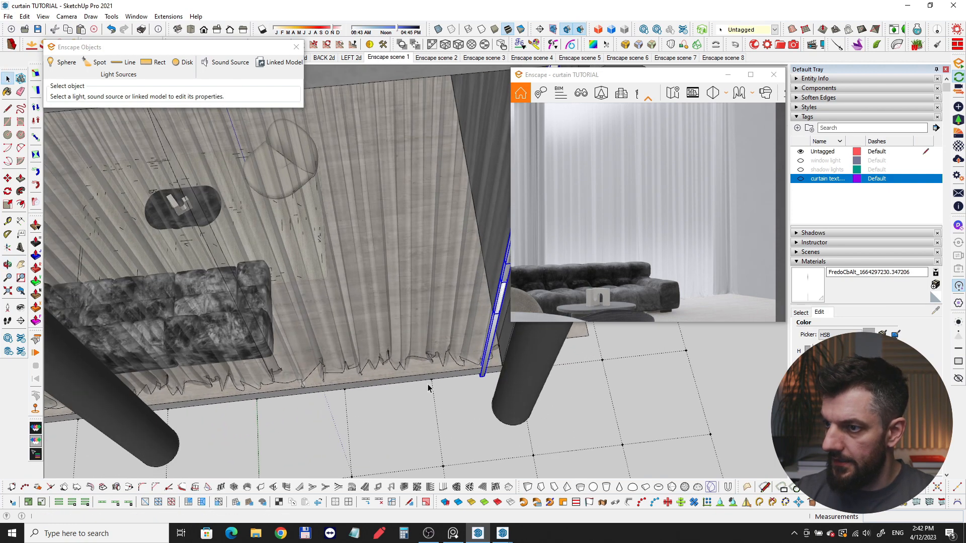
scroll(470, 392, up, 5)
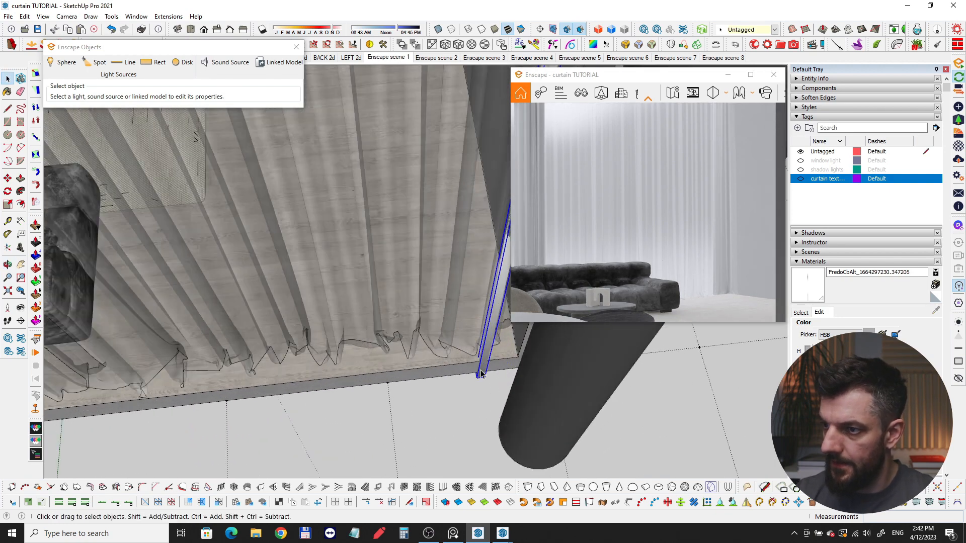
click(454, 368)
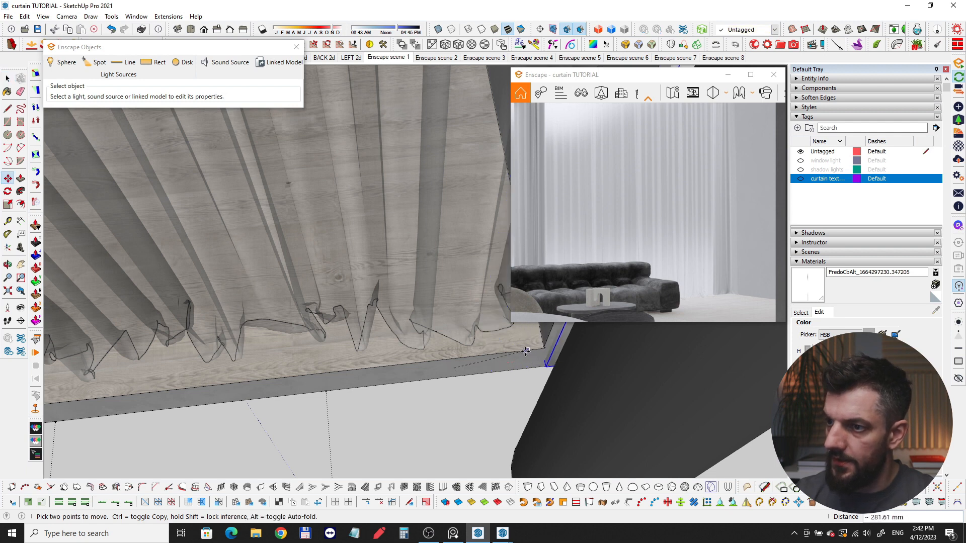
click(512, 358)
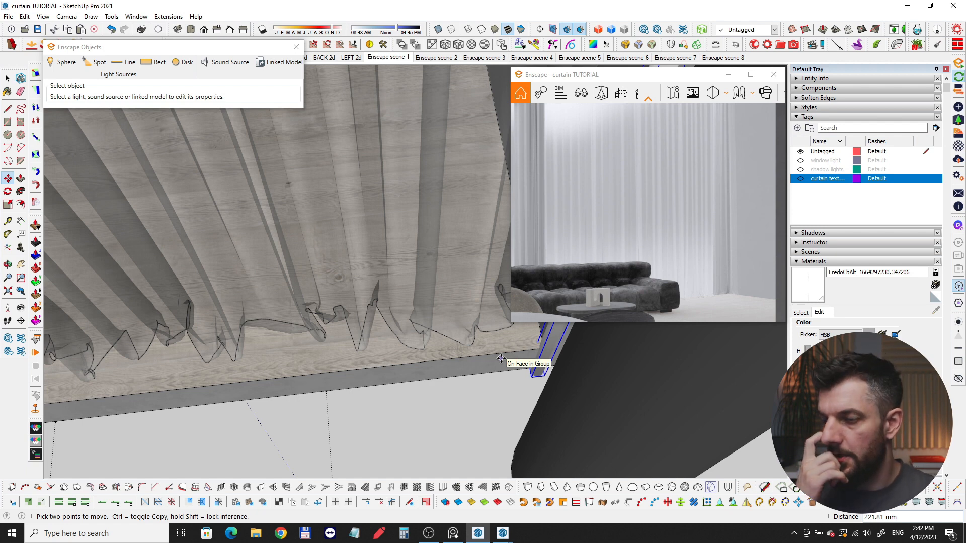
- Array 10 copies of the stacked line lights along the curtain at about 295 mm spacing
click(521, 356)
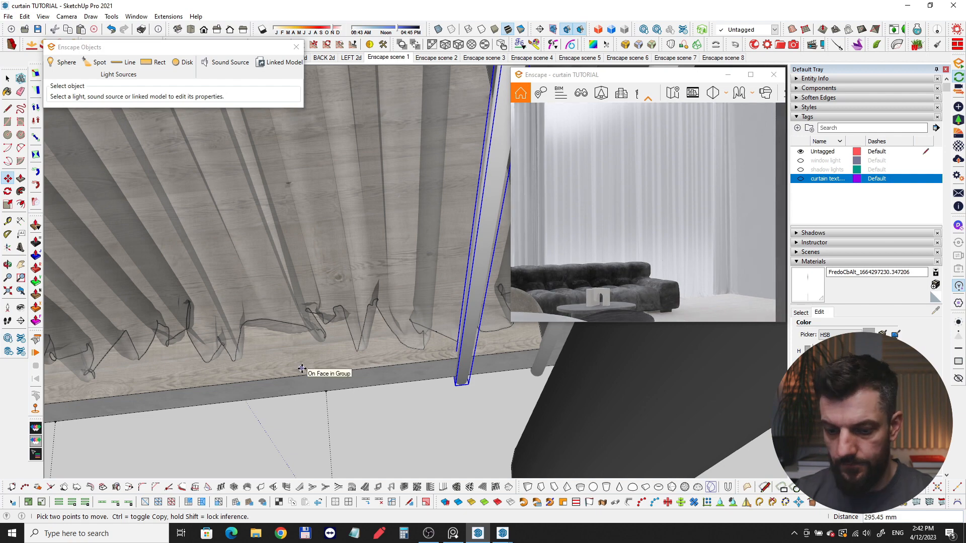
key(Return)
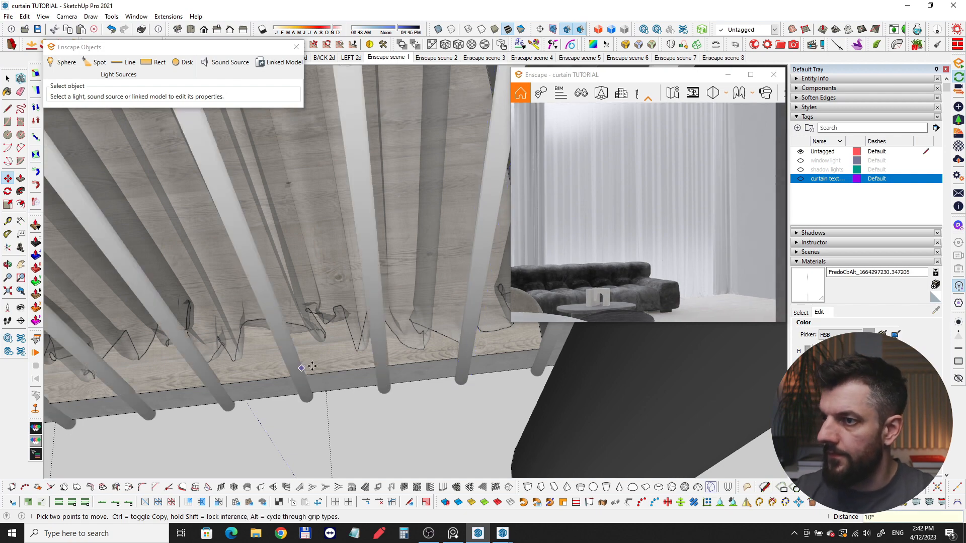
scroll(360, 360, up, 3)
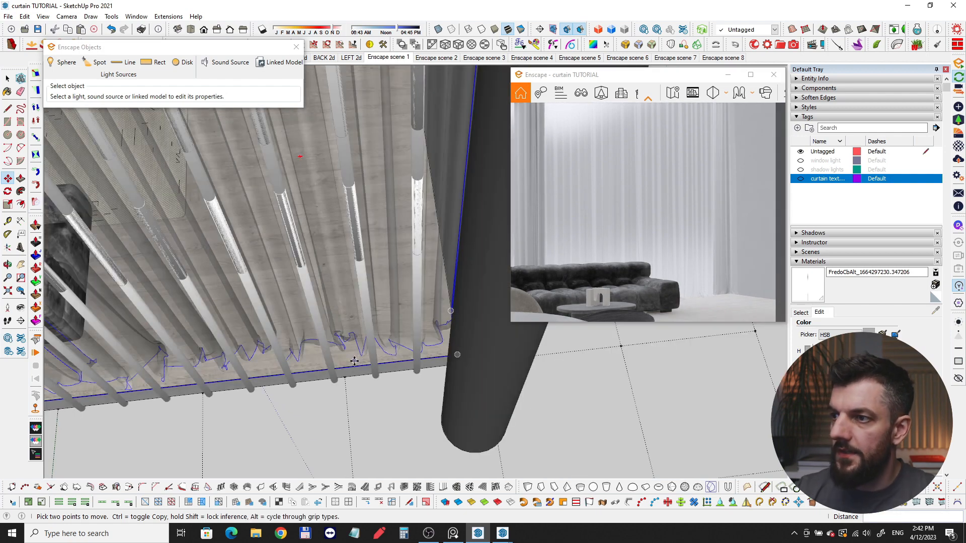
middle_drag(384, 354, 420, 381)
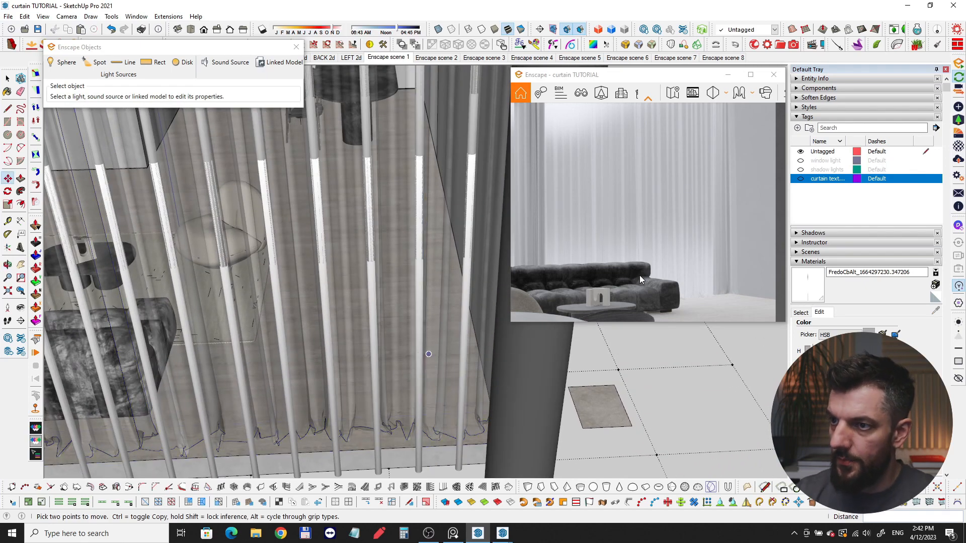
- Move through the rendered room to examine how the line lights illuminate the curtain from behind
drag(640, 280, 670, 291)
key(d)
key(s)
key(w)
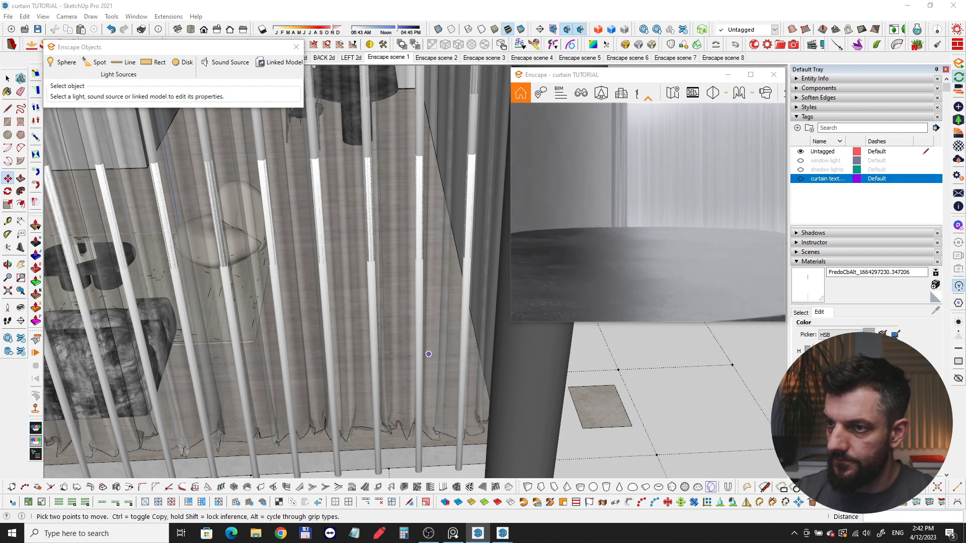
key(w)
drag(659, 261, 632, 269)
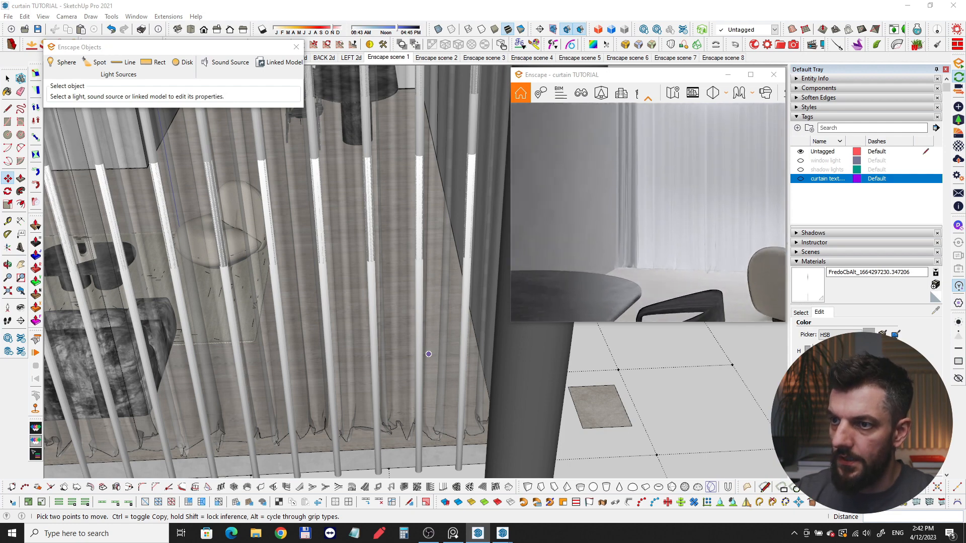
- Open the group at the end of the row and set its lower line light's luminous intensity to 86,080 cd
key(space)
click(477, 249)
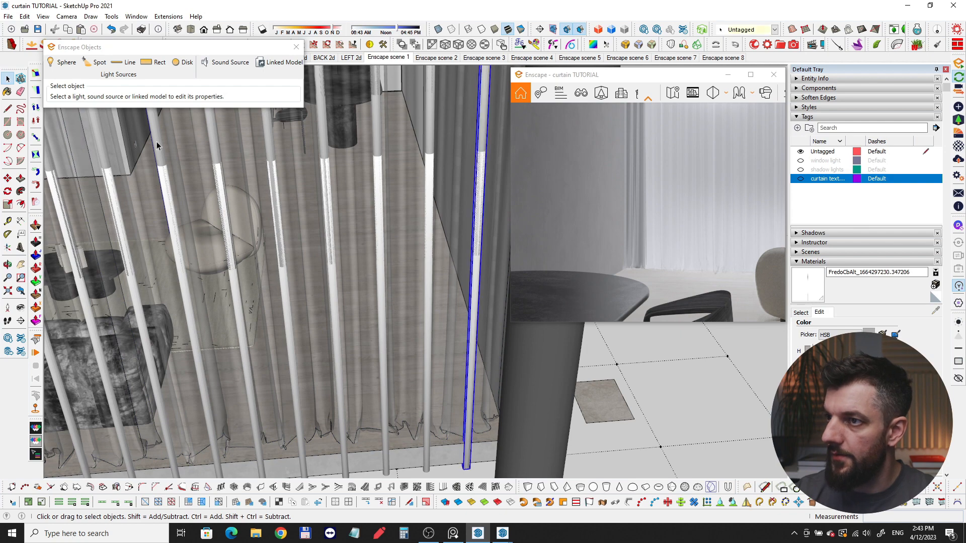
double_click(480, 234)
click(479, 237)
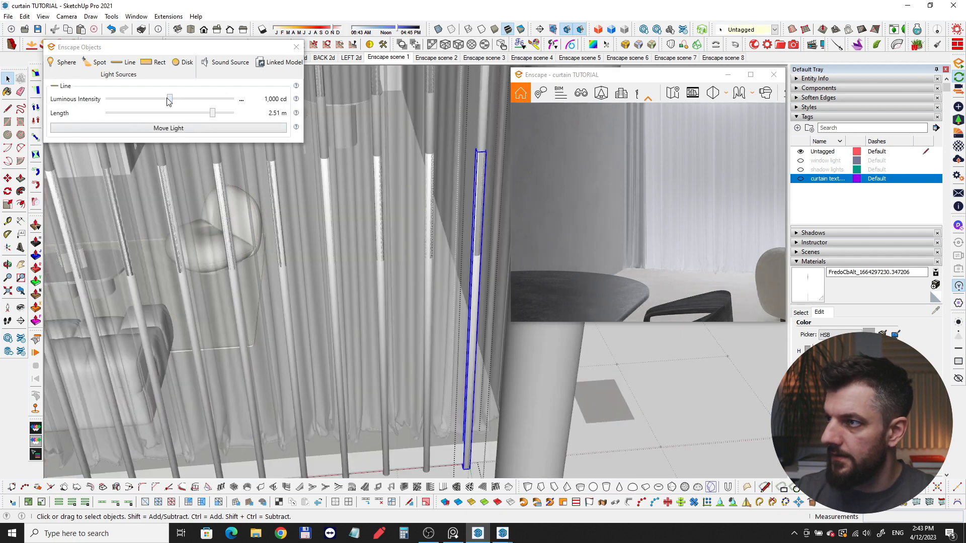
drag(170, 101, 205, 103)
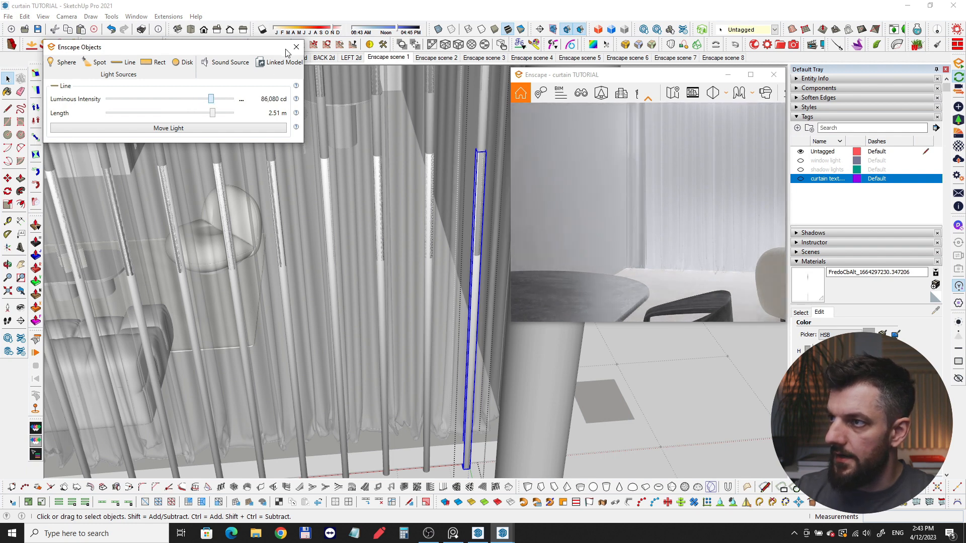
- Walk around the dining table and armchair in the render to examine the brighter backlighting on the curtains
right_drag(690, 288, 729, 262)
key(w)
key(d)
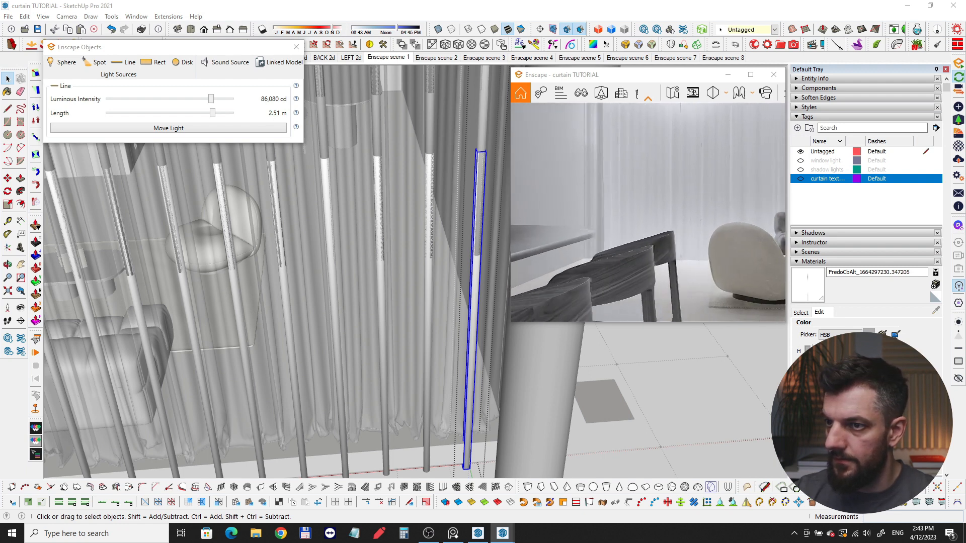
key(a)
key(s)
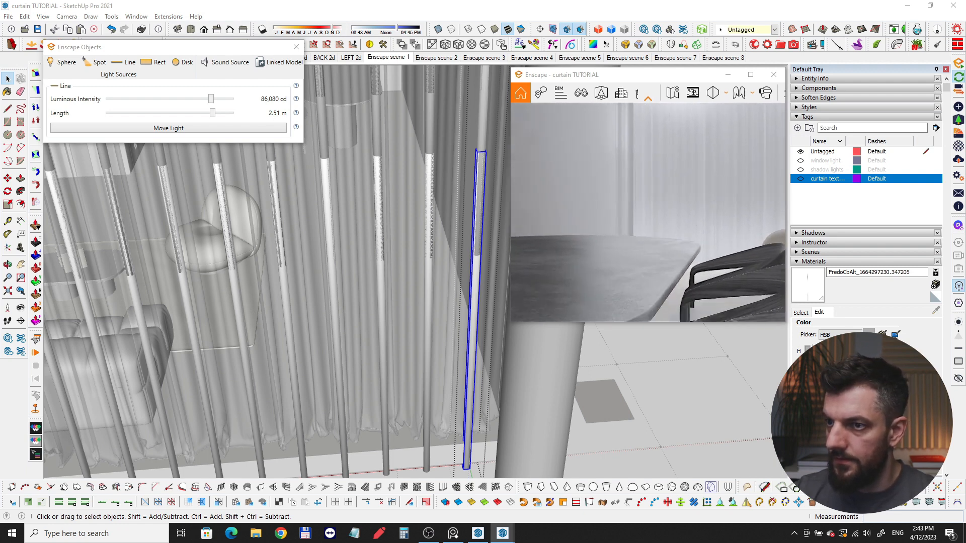
key(w)
key(d)
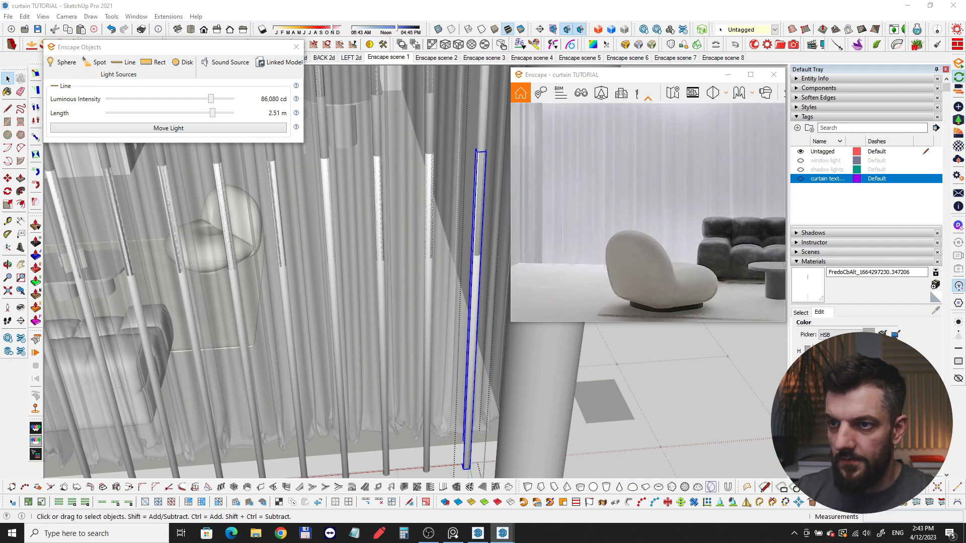
key(a)
key(s)
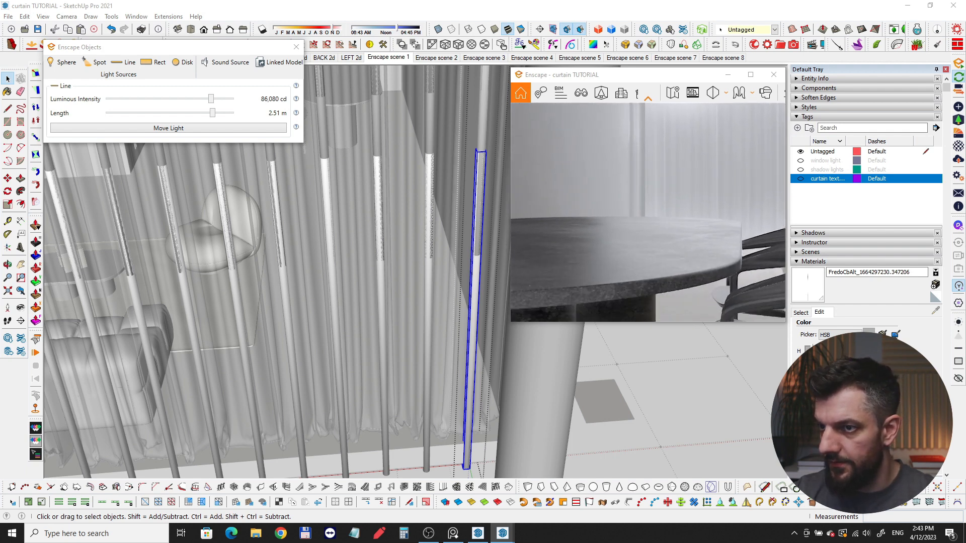
- Examine the backlit curtain beyond the dining table in the render and compare it with the row of line lights in the model
key(w)
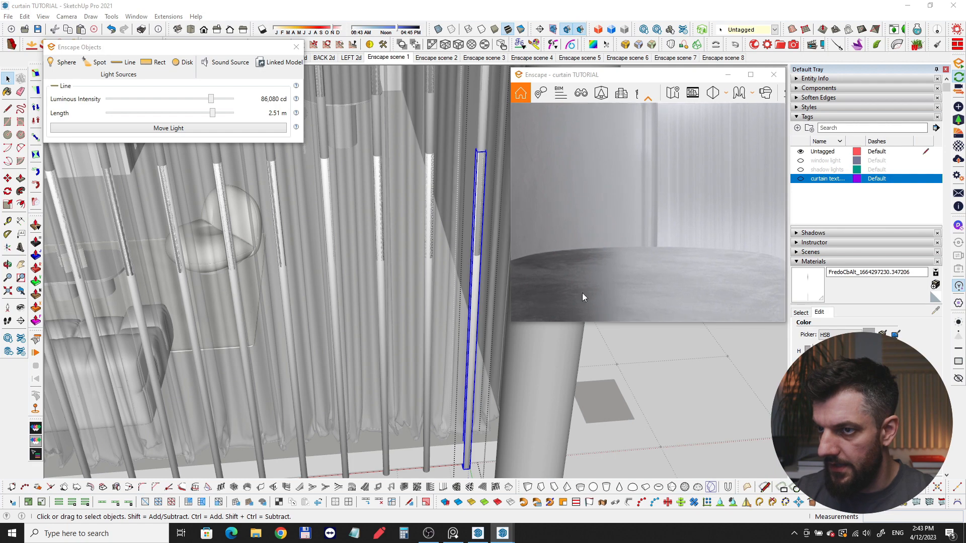
key(d)
drag(675, 271, 674, 204)
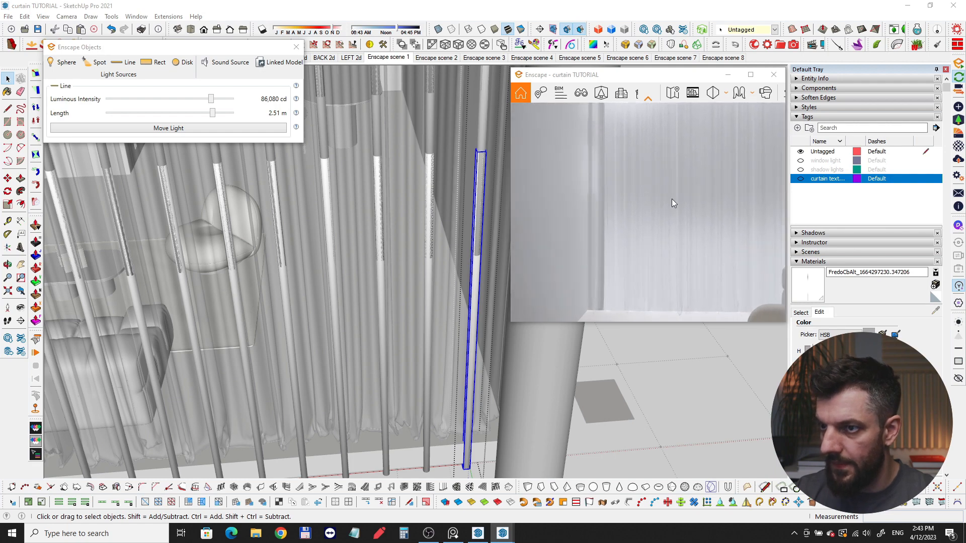
mouse_move(431, 286)
middle_down()
mouse_move(414, 379)
mouse_move(404, 375)
middle_up()
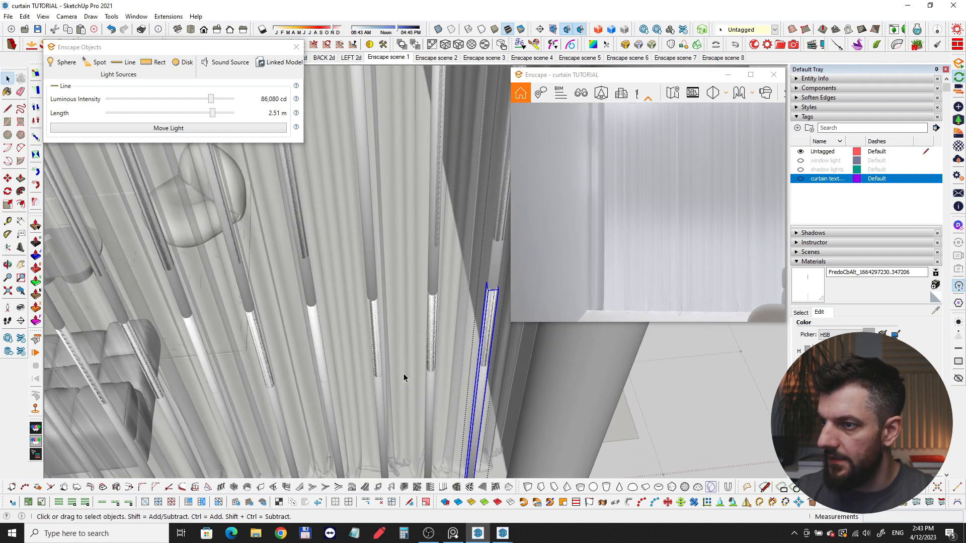
scroll(391, 336, down, 5)
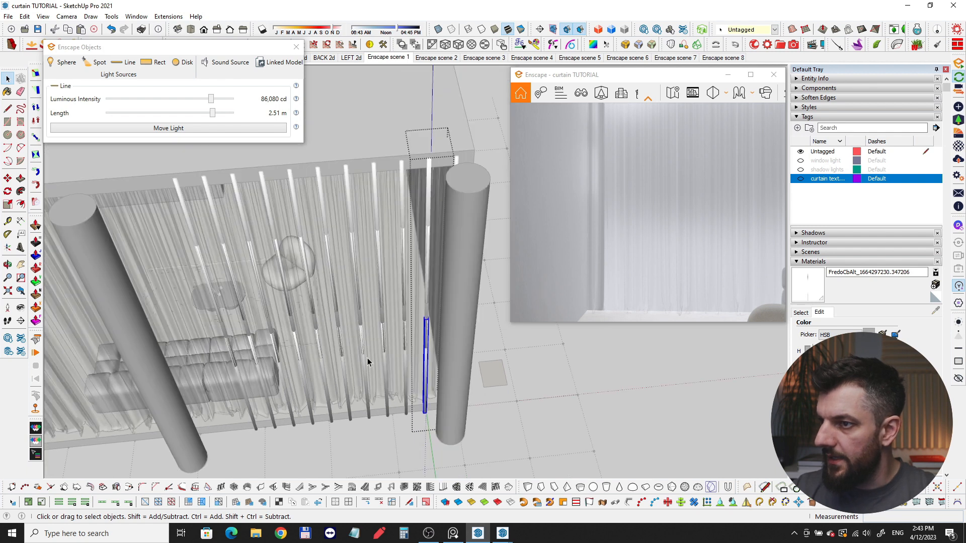
mouse_move(592, 246)
mouse_down()
mouse_move(638, 250)
mouse_move(623, 257)
mouse_up()
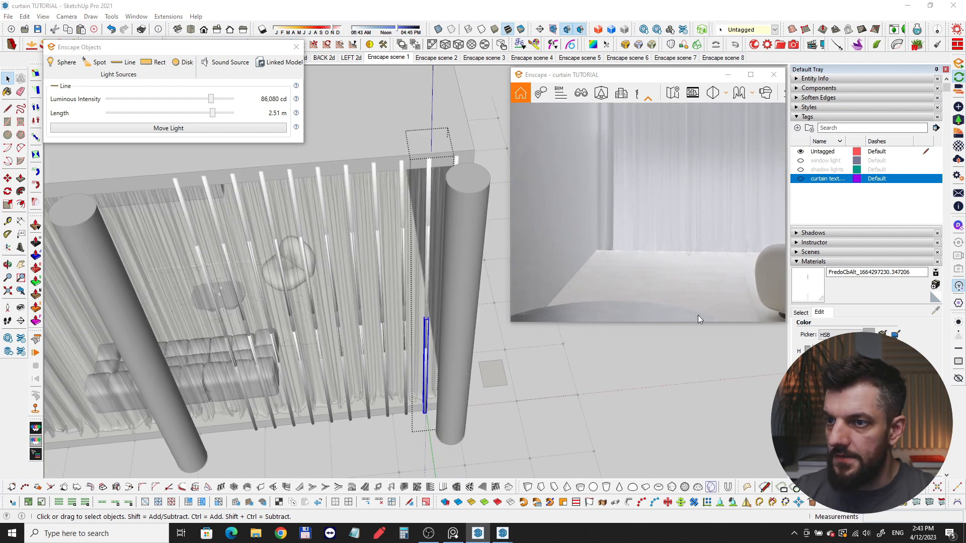
- Undo the row of line light copies, back to the single stacked group at the curtain's end
mouse_move(326, 298)
middle_down()
mouse_move(454, 329)
mouse_move(460, 347)
middle_up()
key(ctrl+z)
key(ctrl+z)
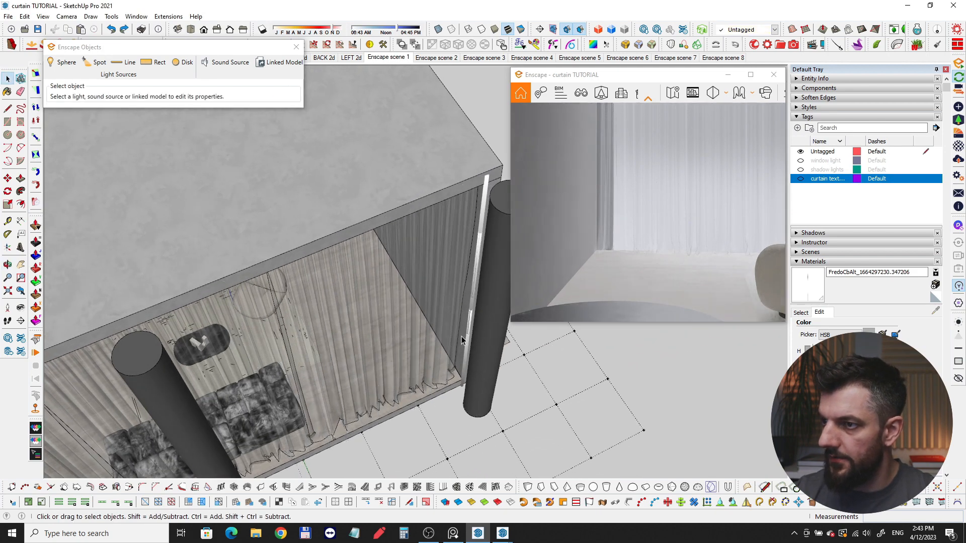
- Array 100 closely spaced copies of the stacked line light group along the curtain from its end
scroll(461, 336, up, 4)
click(465, 336)
scroll(440, 430, up, 1)
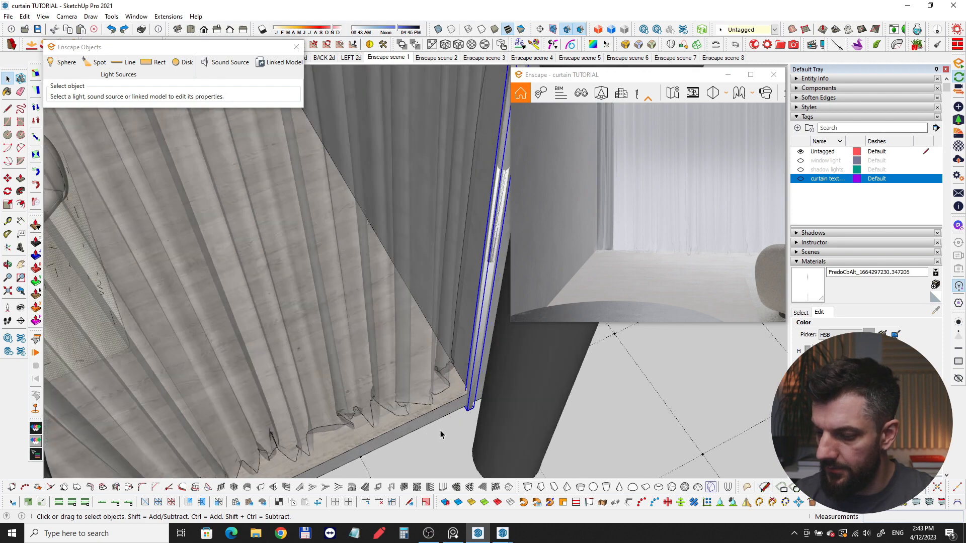
scroll(441, 432, up, 1)
key(m)
key(ctrl)
click(461, 393)
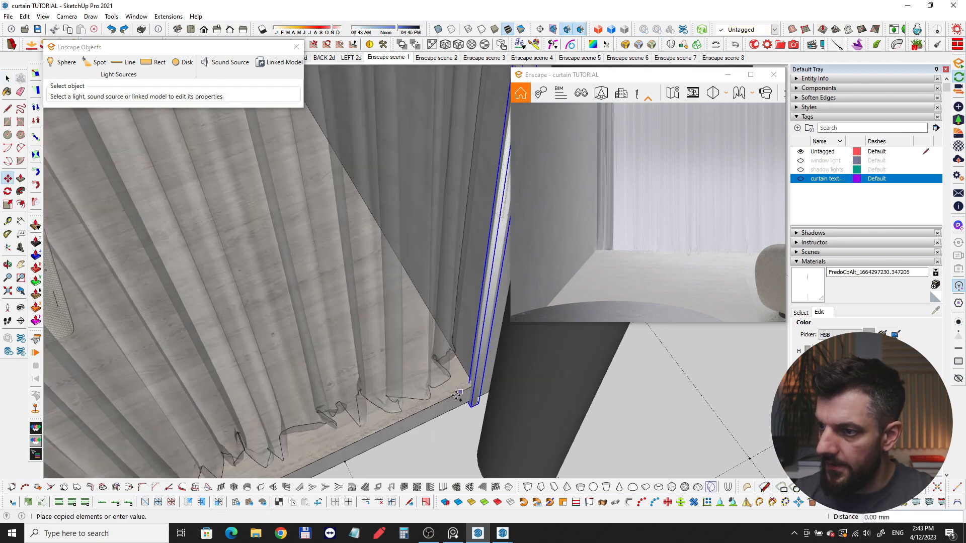
click(453, 397)
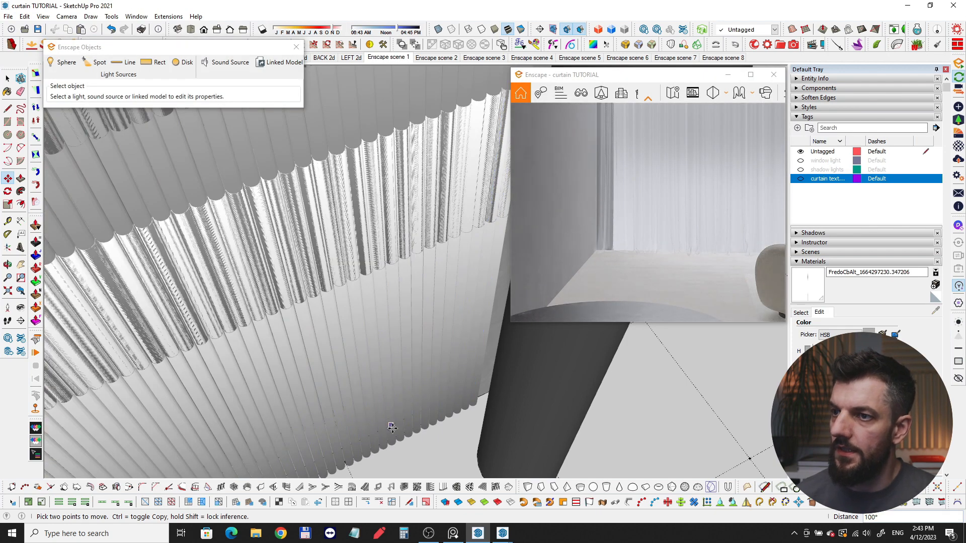
middle_drag(349, 400, 621, 243)
key(space)
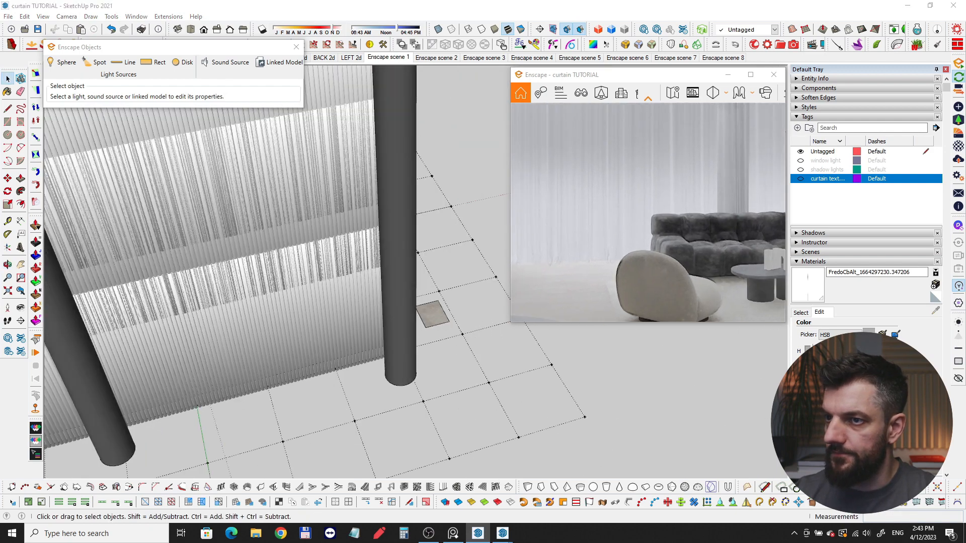
- Check the dense lighting in the render, undo the array, and delete the remaining stacked line light group at the curtain's end
mouse_move(622, 243)
mouse_down()
mouse_move(651, 241)
mouse_move(607, 243)
mouse_up()
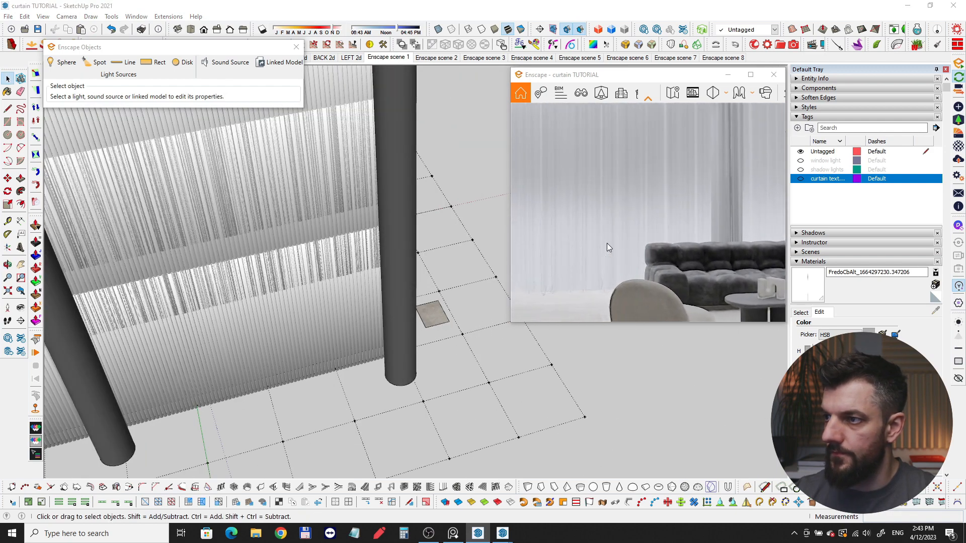
mouse_move(277, 244)
middle_down()
mouse_move(240, 247)
mouse_move(134, 185)
mouse_move(243, 327)
mouse_move(342, 305)
middle_up()
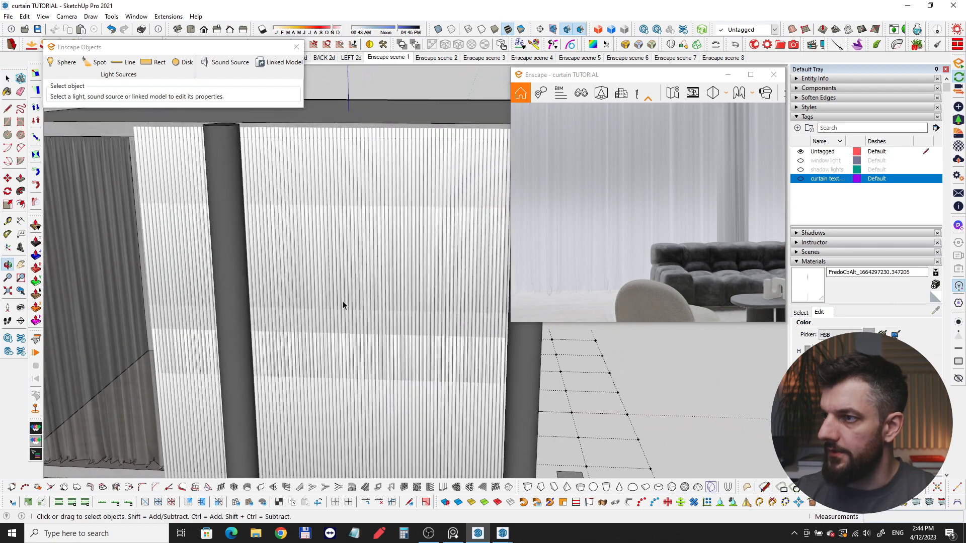
scroll(445, 145, up, 3)
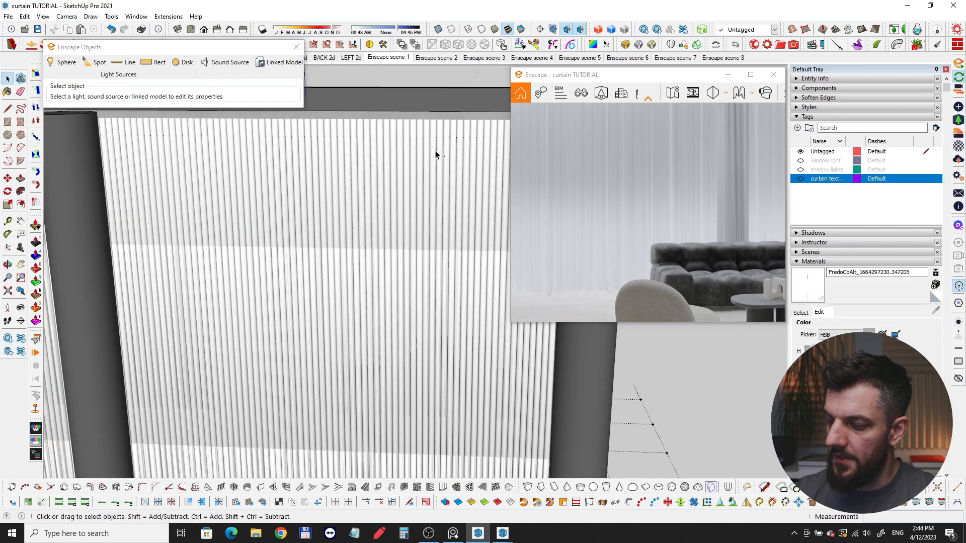
scroll(349, 232, down, 5)
middle_drag(349, 231, 267, 310)
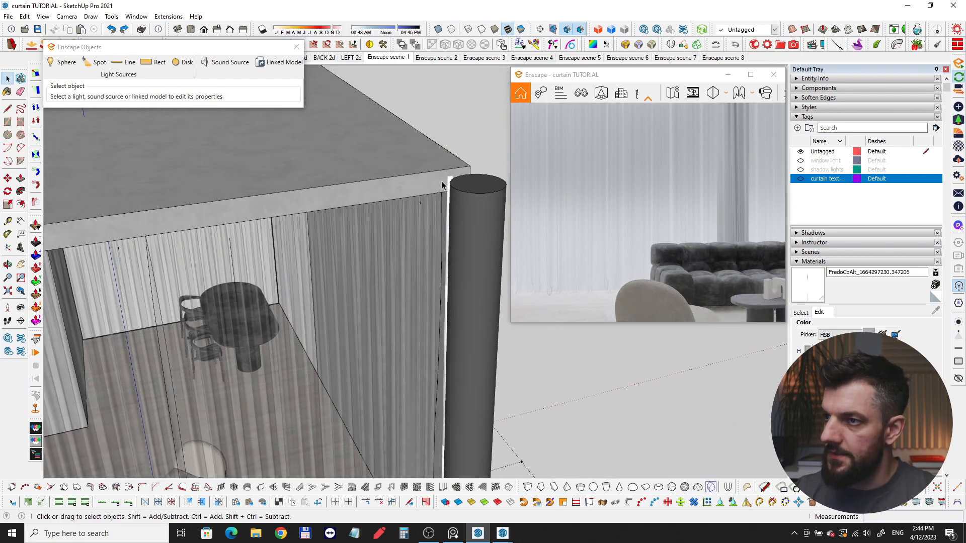
middle_drag(442, 181, 535, 261)
scroll(463, 199, up, 2)
click(464, 199)
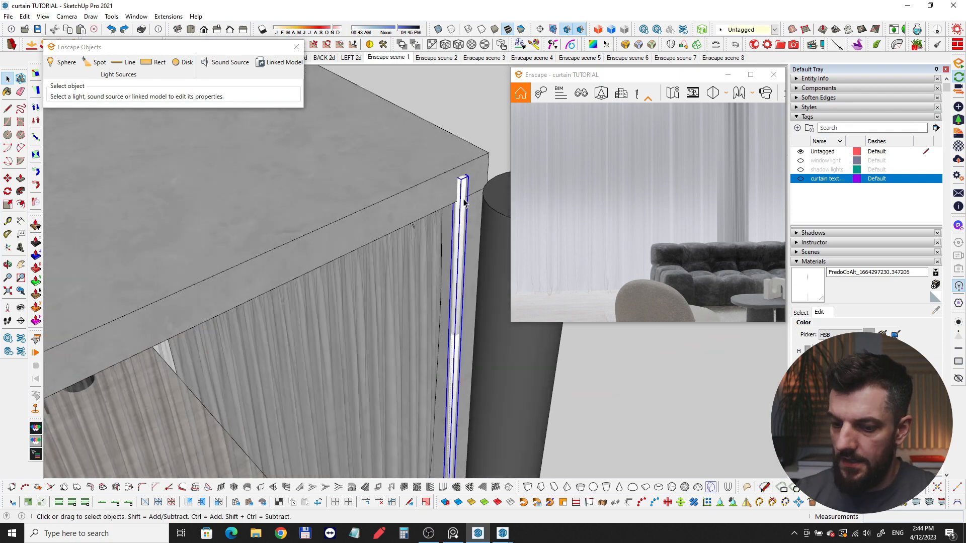
key(Delete)
scroll(430, 234, down, 4)
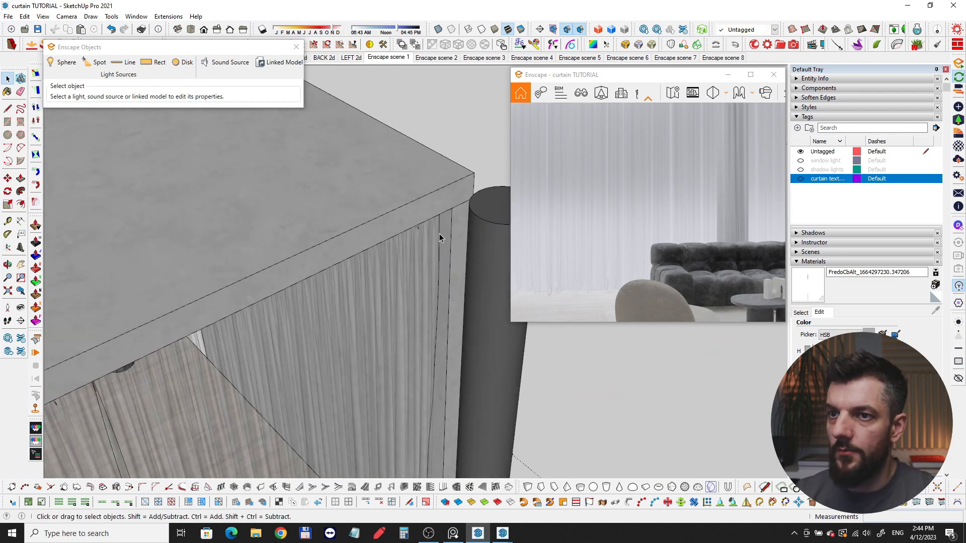
- Show the window light tag and inspect its light planes behind the columns along the window side of the building
middle_drag(400, 277, 274, 240)
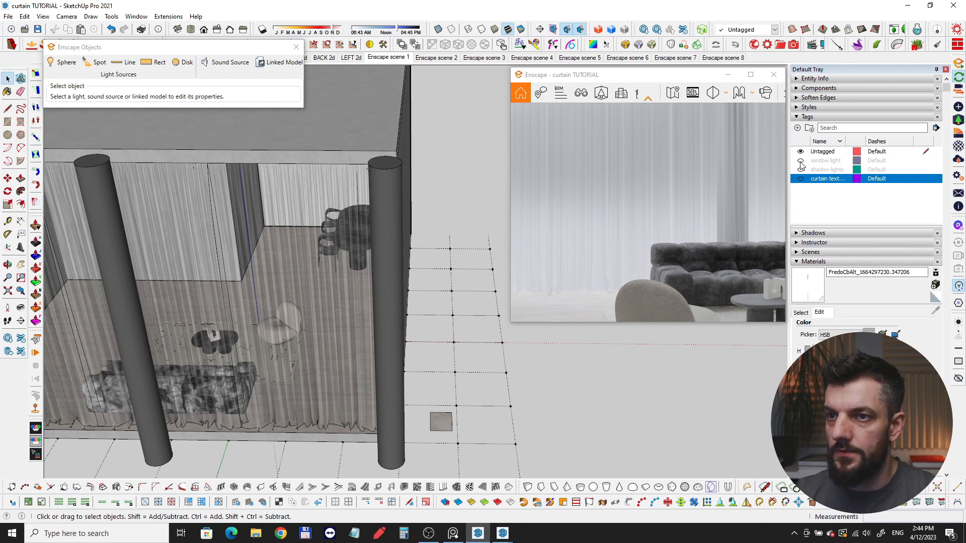
click(801, 161)
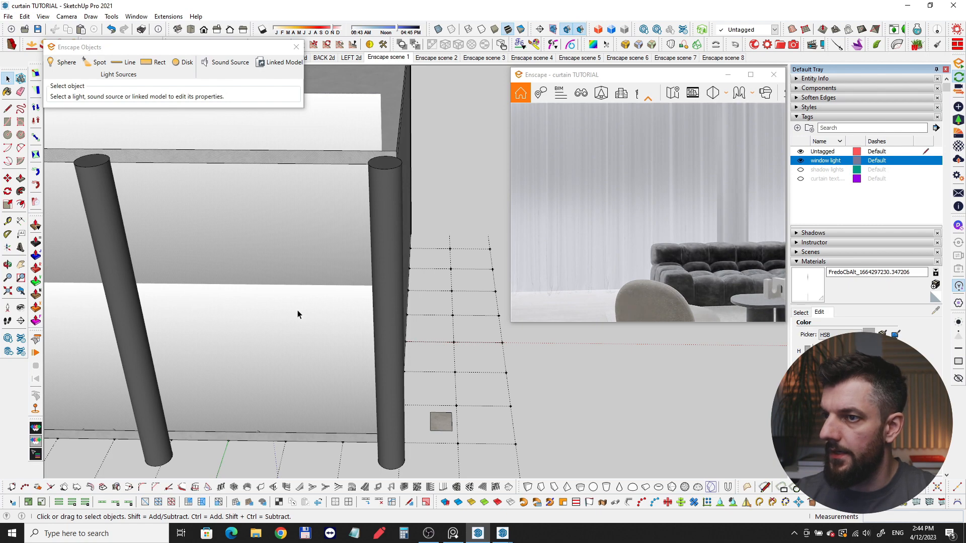
middle_drag(271, 303, 298, 370)
scroll(463, 184, up, 5)
scroll(397, 216, down, 4)
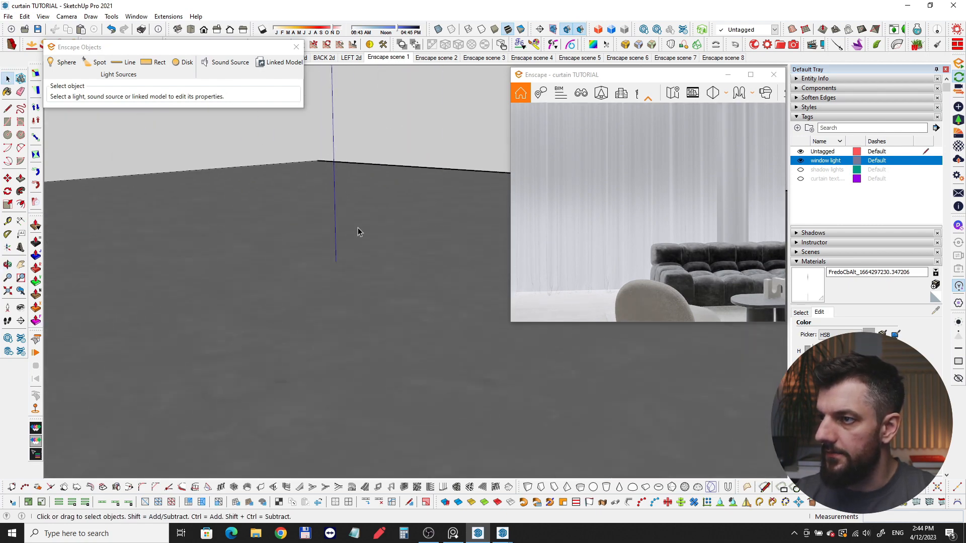
middle_drag(310, 252, 440, 226)
scroll(402, 201, down, 5)
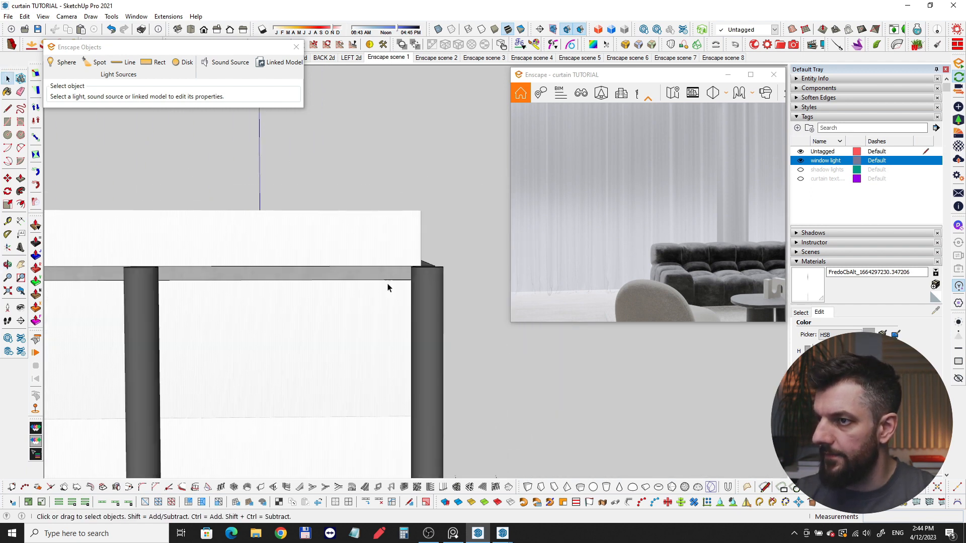
middle_drag(387, 286, 312, 285)
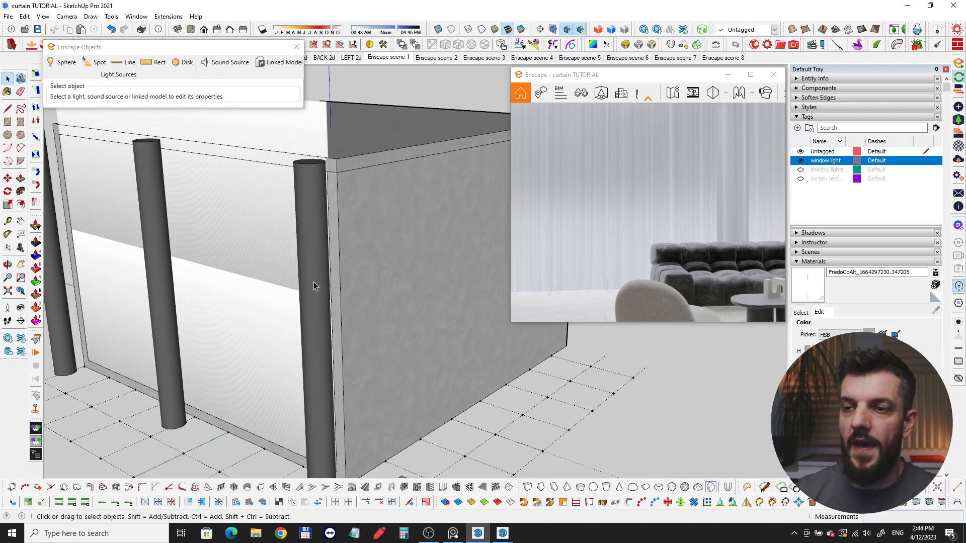
middle_drag(313, 281, 282, 453)
scroll(254, 274, up, 3)
scroll(362, 308, up, 3)
middle_drag(362, 308, 453, 332)
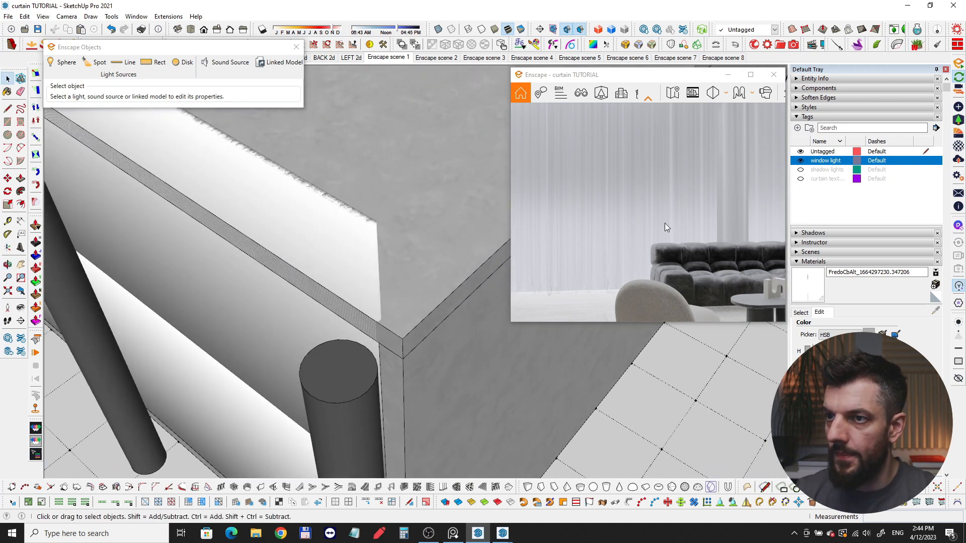
middle_drag(474, 285, 405, 293)
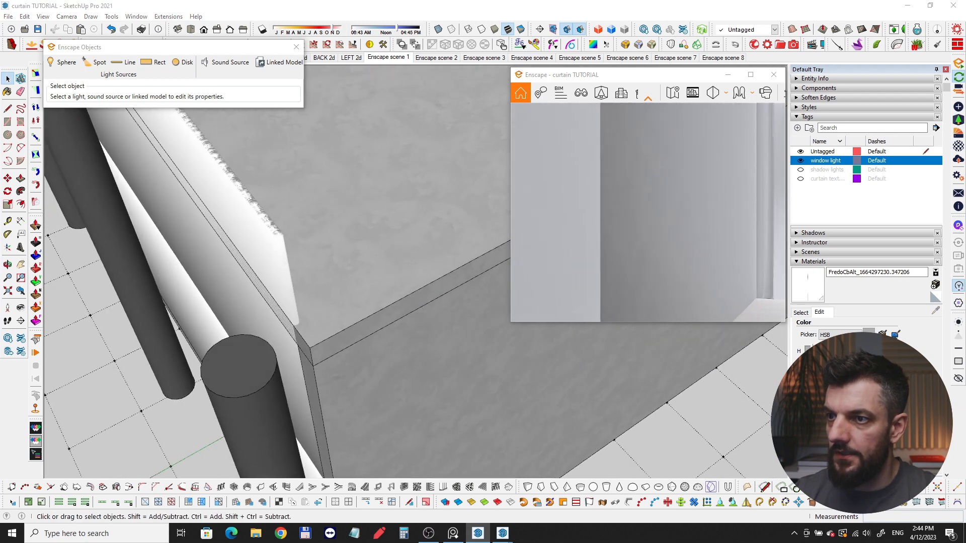
- Move through the rendered room to examine the curtain behind the sofa lit by the window light
mouse_move(704, 227)
right_down()
mouse_move(724, 227)
mouse_move(664, 227)
mouse_move(704, 228)
mouse_move(697, 244)
right_up()
key(w)
key(a)
drag(697, 244, 714, 226)
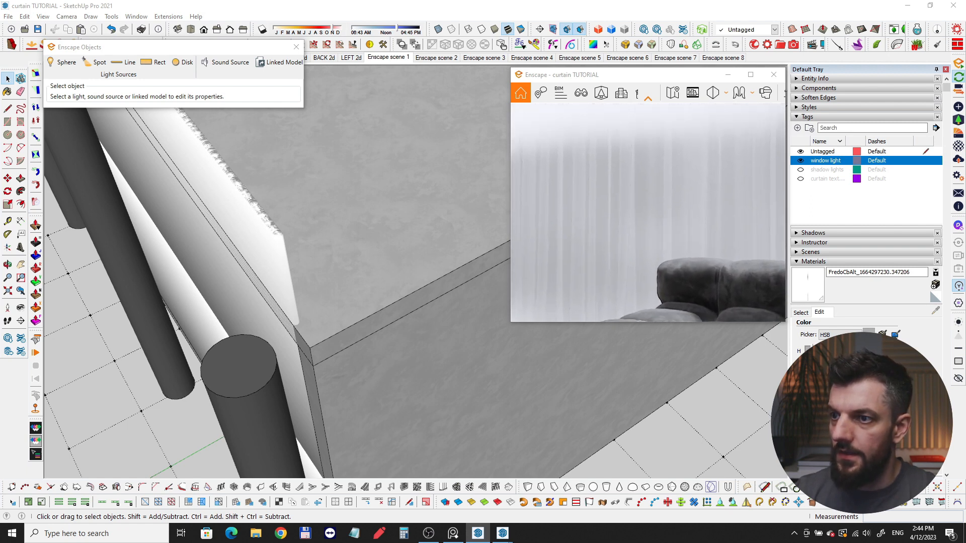
- Show the "curtain text..." tag so the textured curtain stands in front of the window light
mouse_move(146, 280)
middle_down()
mouse_move(317, 268)
mouse_move(296, 302)
middle_up()
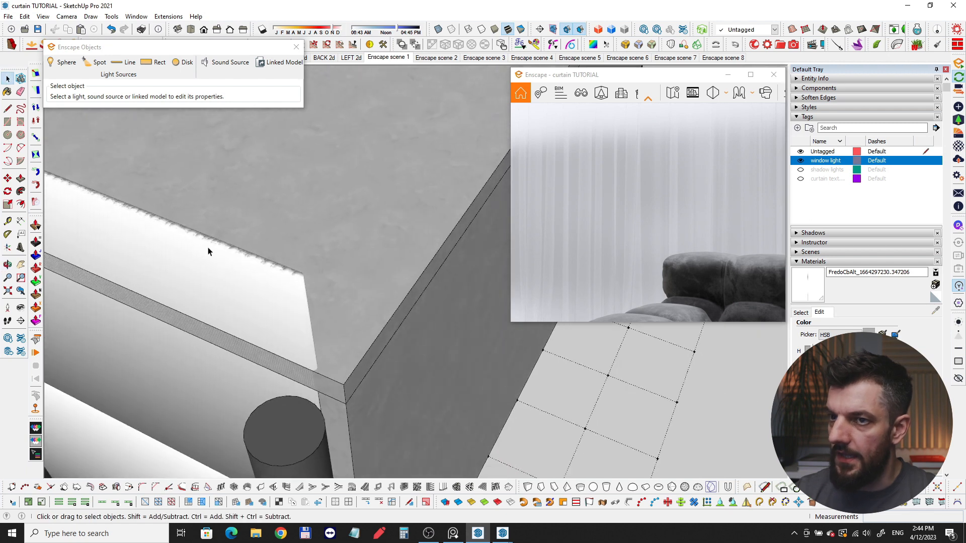
click(801, 179)
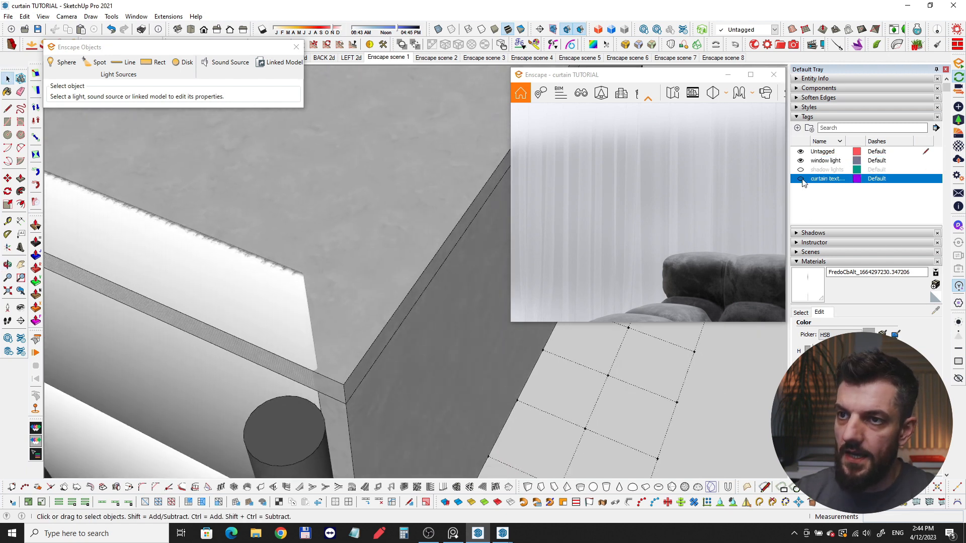
middle_drag(244, 346, 166, 381)
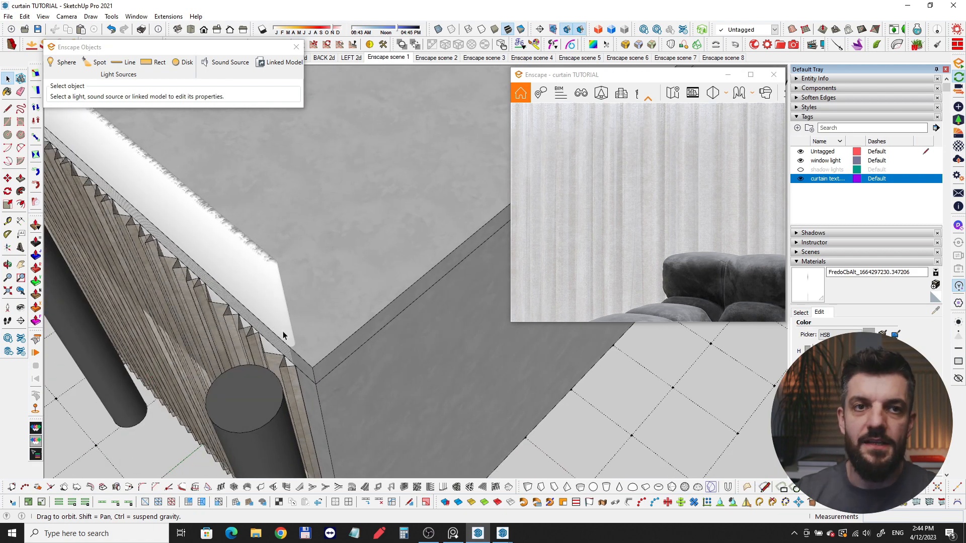
middle_drag(283, 335, 283, 331)
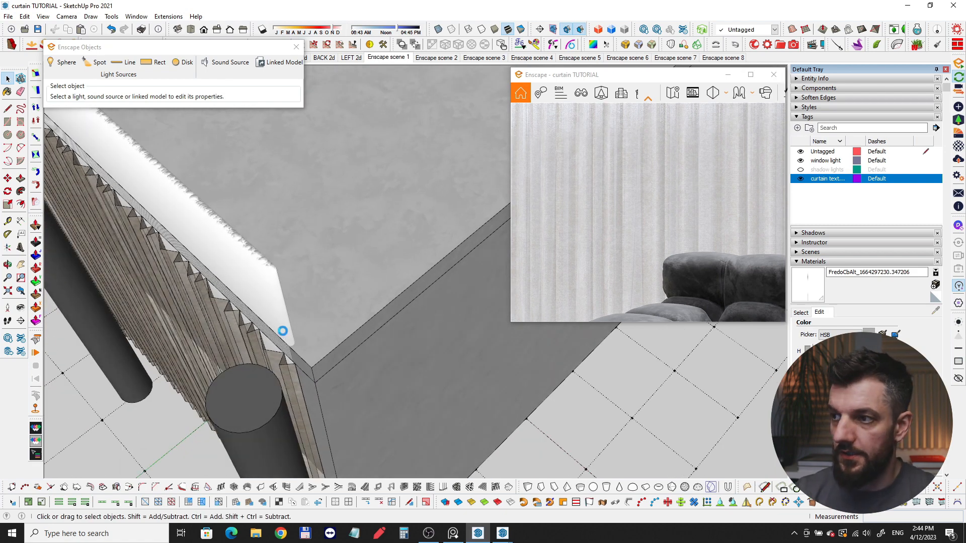
- Examine the textured curtain's folds and fabric up close above the sofa in the render
mouse_move(665, 216)
mouse_down()
mouse_move(573, 218)
mouse_move(671, 218)
mouse_up()
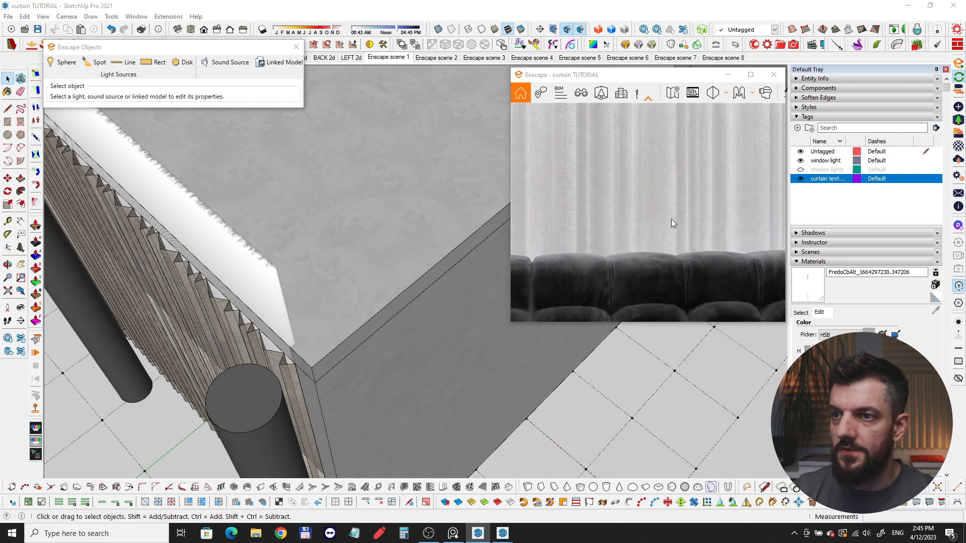
drag(671, 267, 724, 269)
right_drag(648, 227, 732, 232)
right_drag(644, 261, 622, 261)
right_drag(674, 171, 609, 171)
right_drag(684, 243, 541, 233)
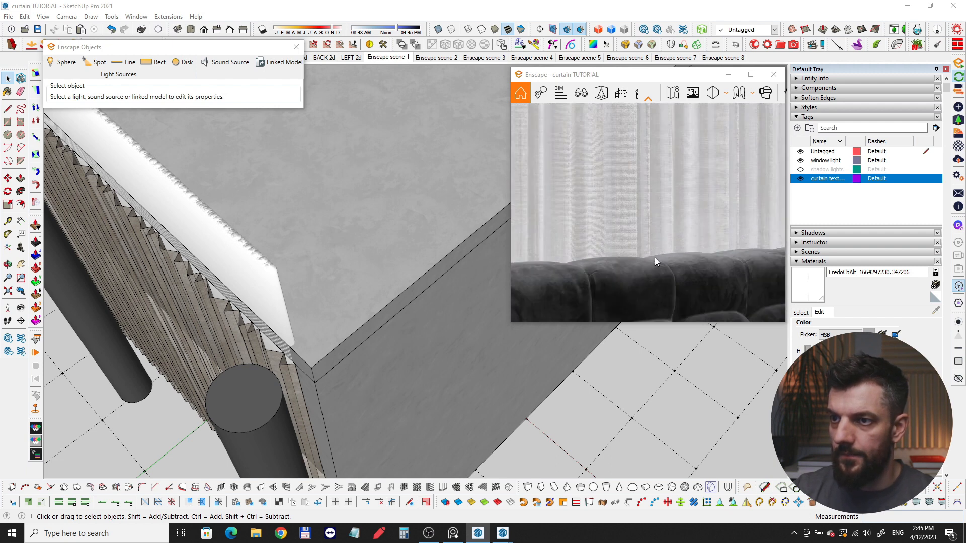
- View the textured curtain from farther back in the render, around the armchair, rug and coffee table
scroll(656, 255, down, 3)
right_drag(661, 268, 563, 272)
scroll(674, 269, down, 2)
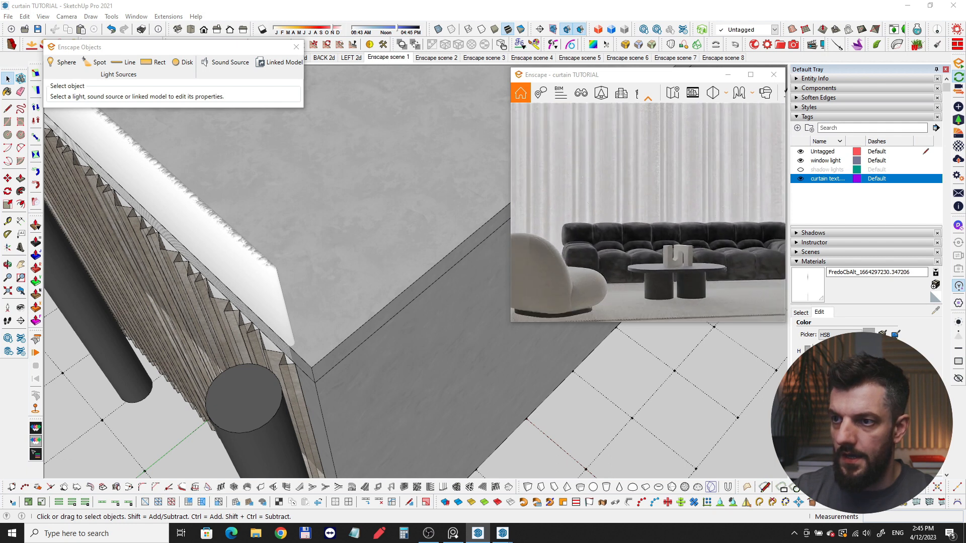
drag(674, 269, 624, 291)
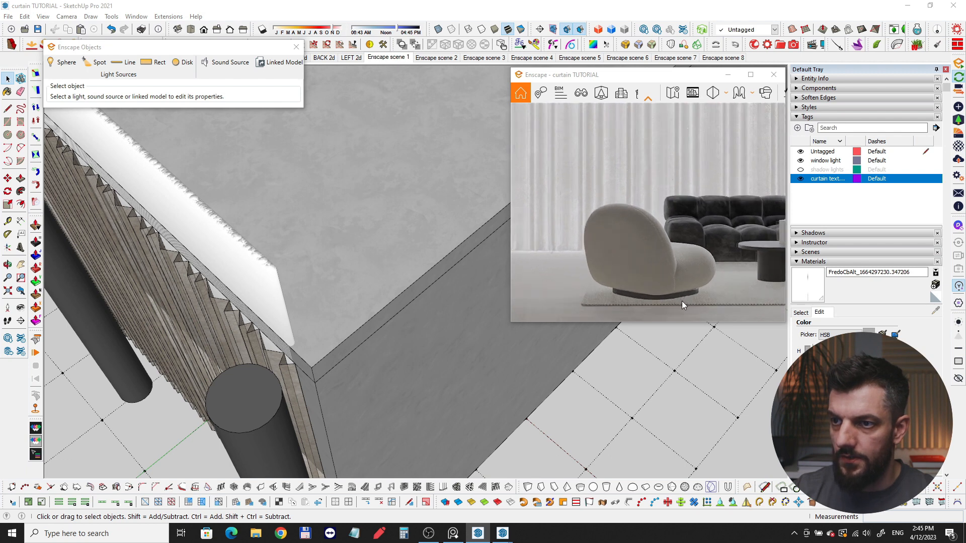
scroll(681, 301, up, 3)
drag(681, 301, 719, 279)
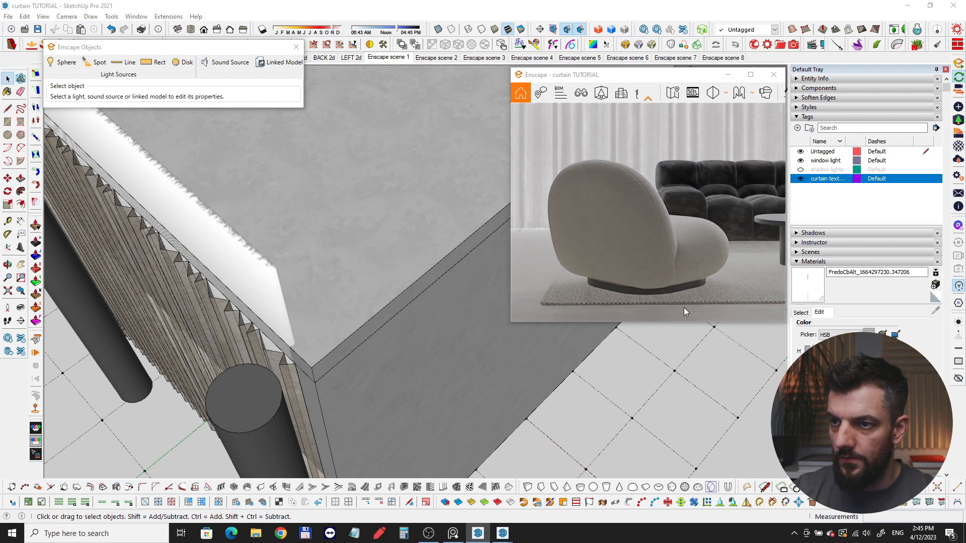
mouse_move(548, 282)
mouse_down()
mouse_move(651, 269)
mouse_move(613, 247)
mouse_move(576, 244)
mouse_move(646, 229)
mouse_move(654, 242)
mouse_move(690, 247)
mouse_move(670, 247)
mouse_move(627, 216)
mouse_up()
scroll(650, 269, down, 3)
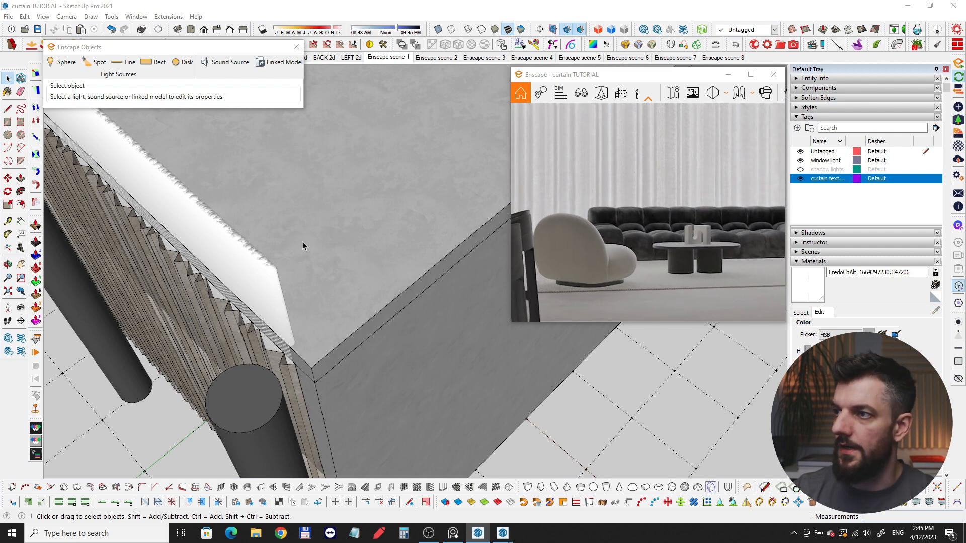
middle_drag(302, 241, 303, 161)
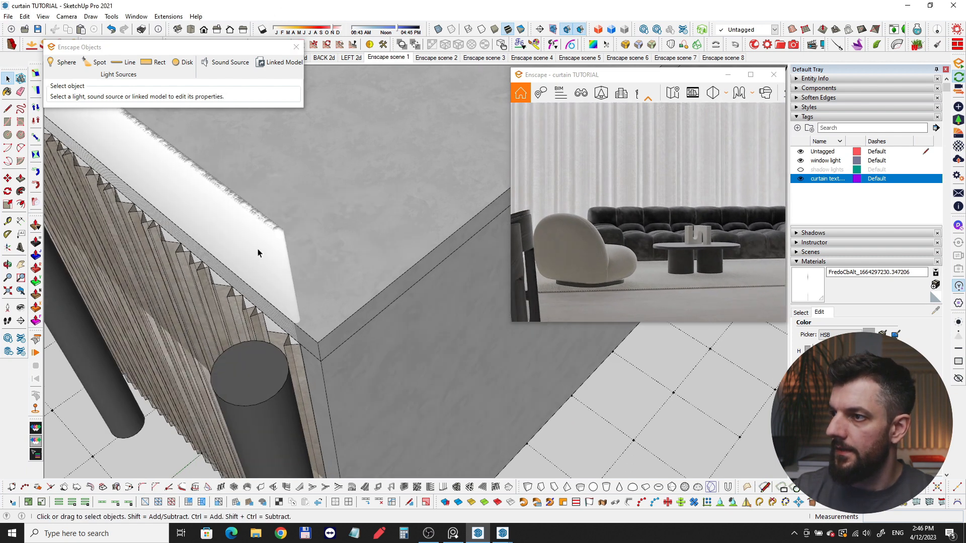
- Open the window light group down to its line light, check its luminous intensity and length, and close the Enscape light settings
click(279, 248)
double_click(280, 248)
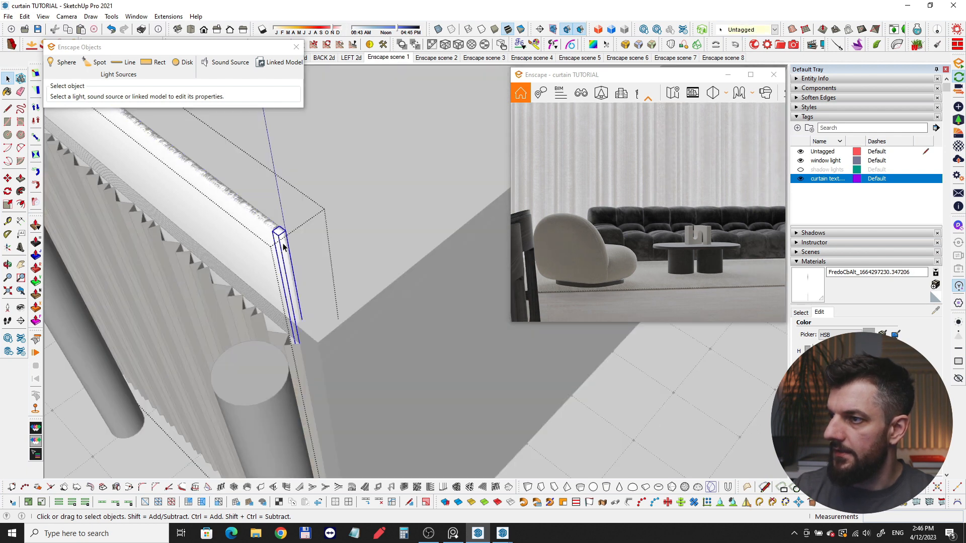
double_click(283, 247)
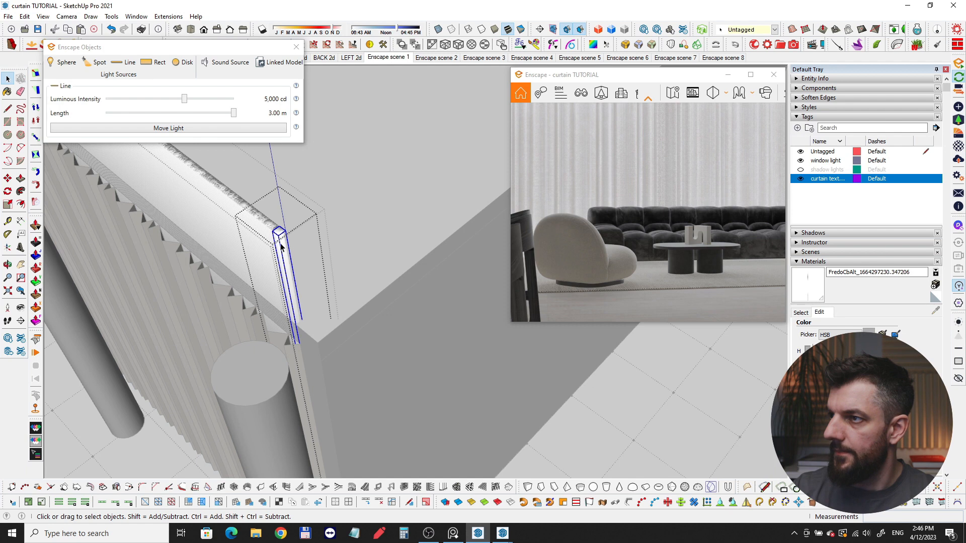
click(297, 47)
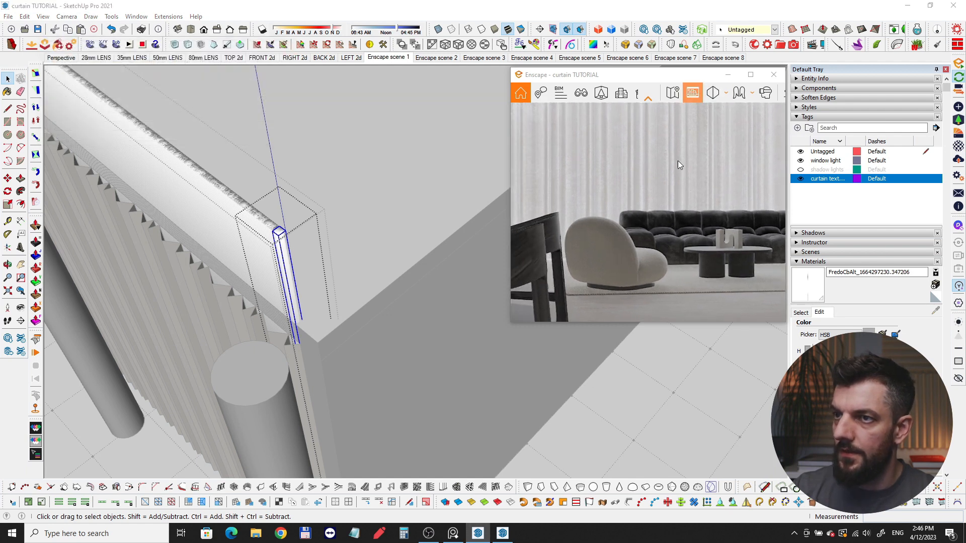
- Turn on the safe frame in the Enscape render and bring up the reference photo viewer beside it
click(694, 94)
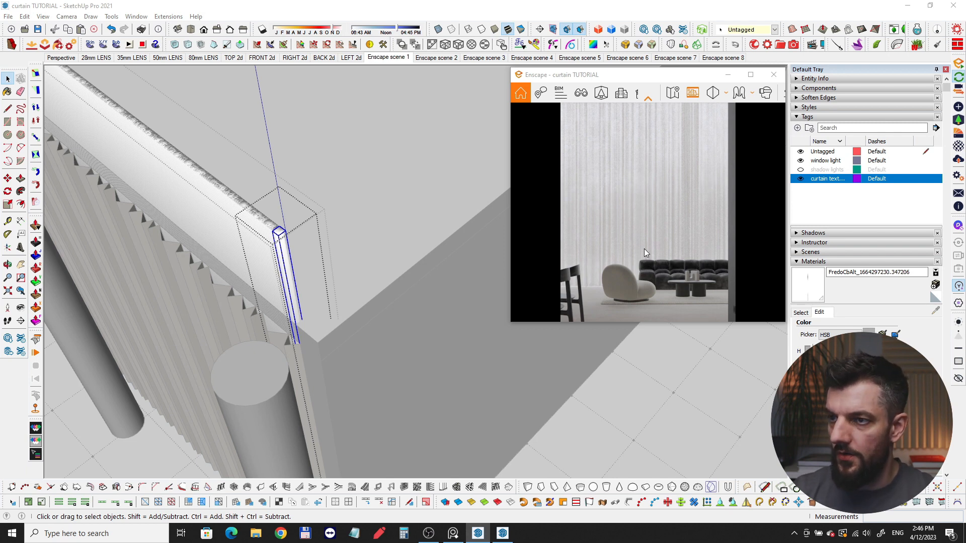
click(454, 533)
drag(681, 86, 425, 58)
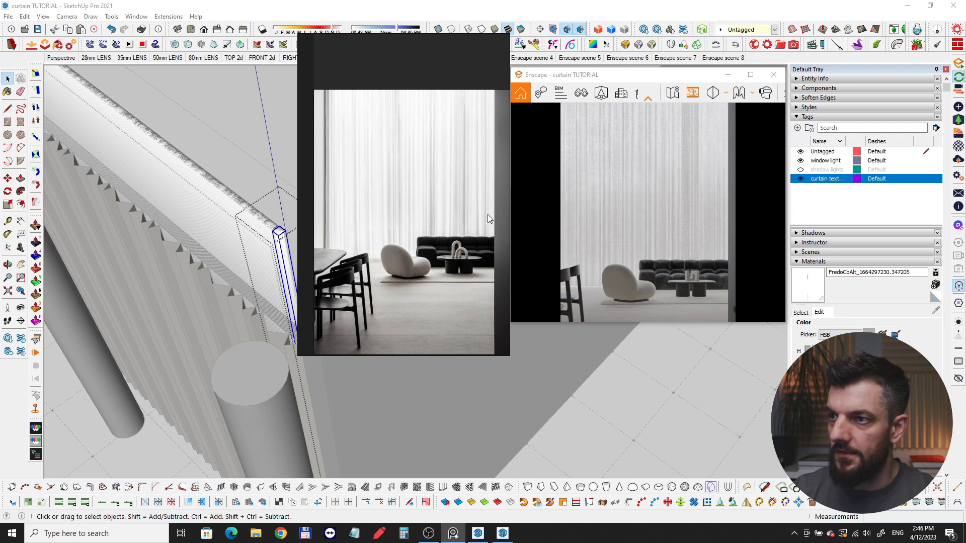
mouse_move(477, 216)
right_down()
mouse_move(427, 212)
mouse_move(464, 224)
right_up()
- Examine the backlit curtain's folds in the reference photos up close and from farther back, comparing them with the render
drag(484, 228, 367, 211)
scroll(402, 243, down, 6)
scroll(406, 245, up, 8)
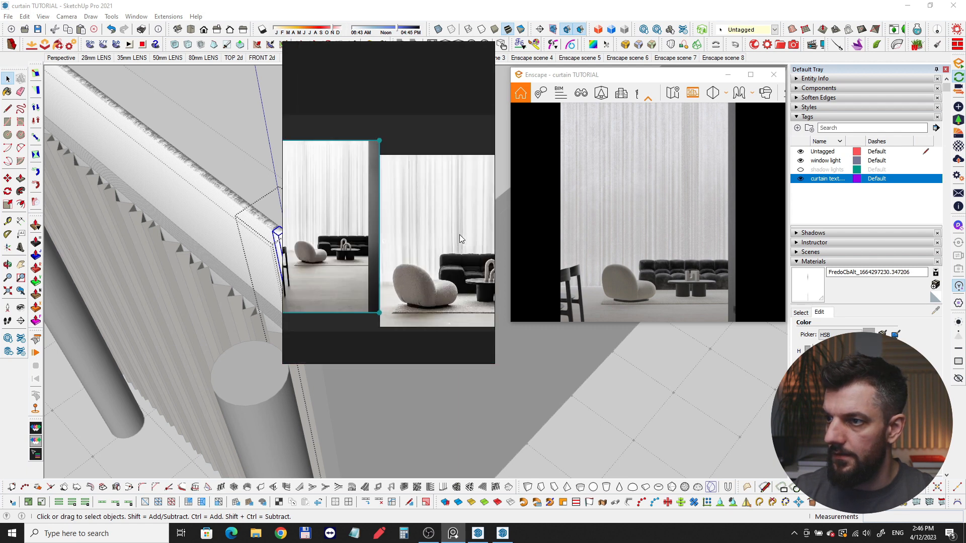
drag(419, 225, 394, 200)
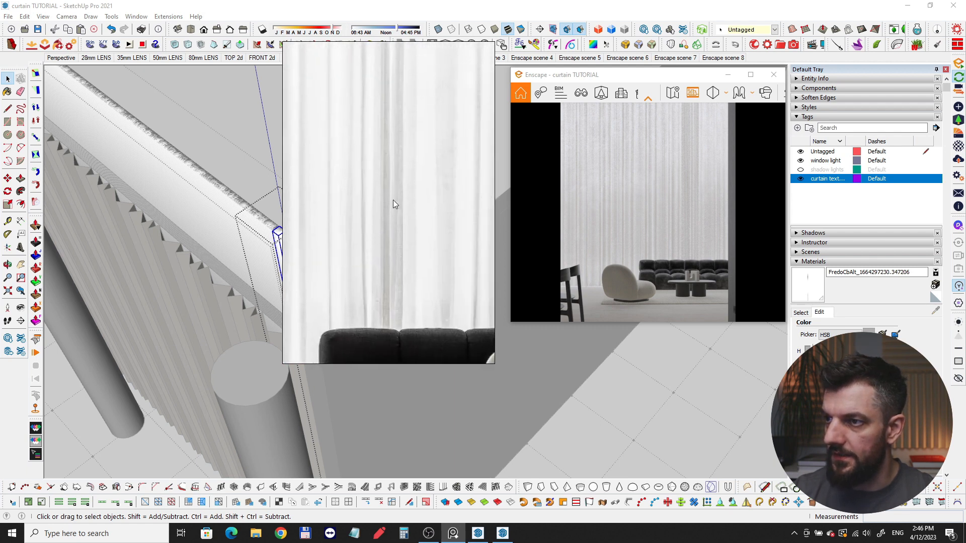
scroll(431, 234, down, 6)
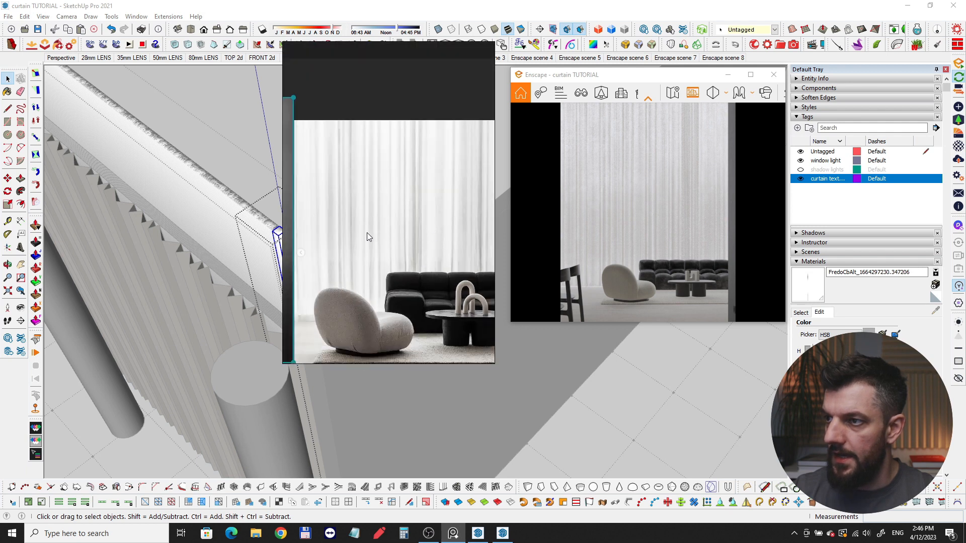
middle_drag(367, 232, 525, 241)
middle_drag(361, 234, 413, 210)
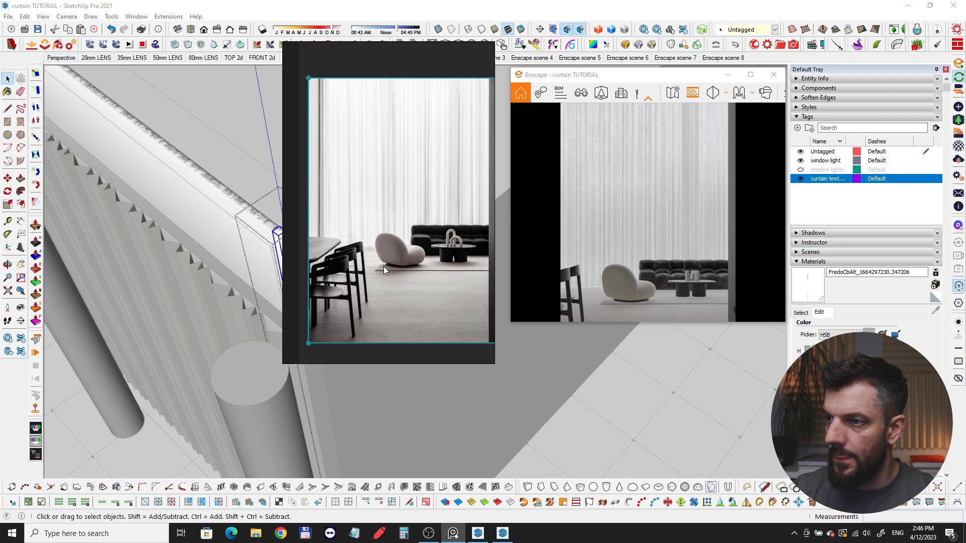
- Examine the shadows around the armchair, sofa and coffee table in the reference photo
scroll(383, 267, up, 4)
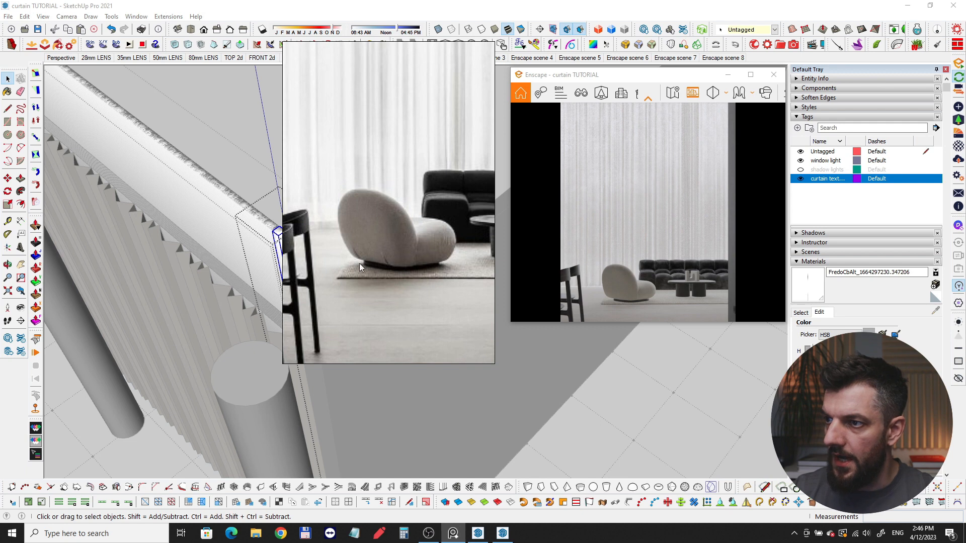
middle_drag(480, 255, 419, 269)
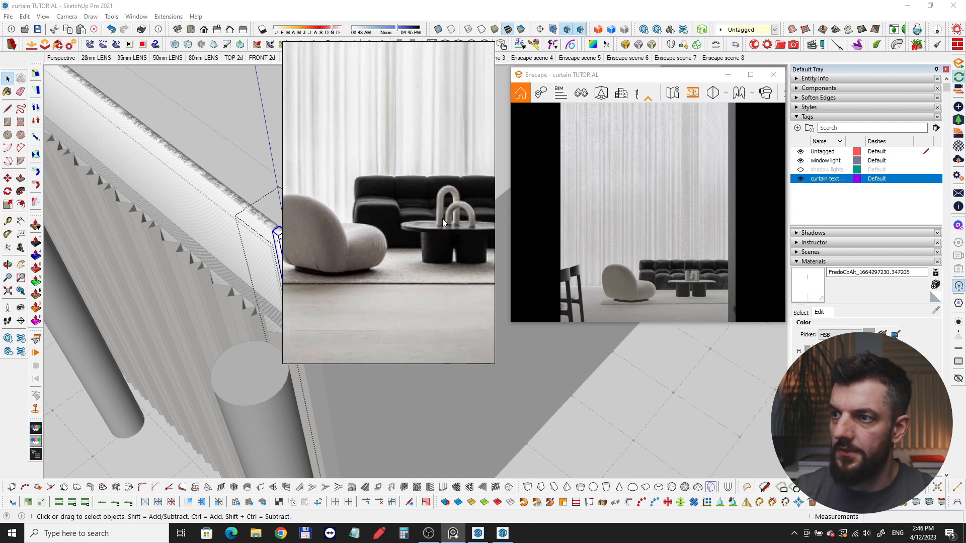
drag(444, 97, 458, 136)
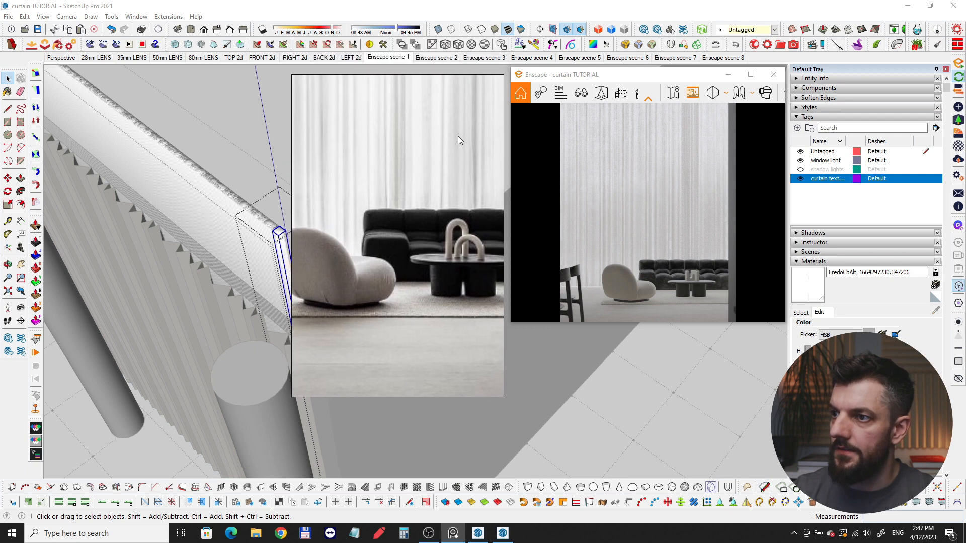
scroll(423, 268, down, 2)
scroll(461, 291, up, 2)
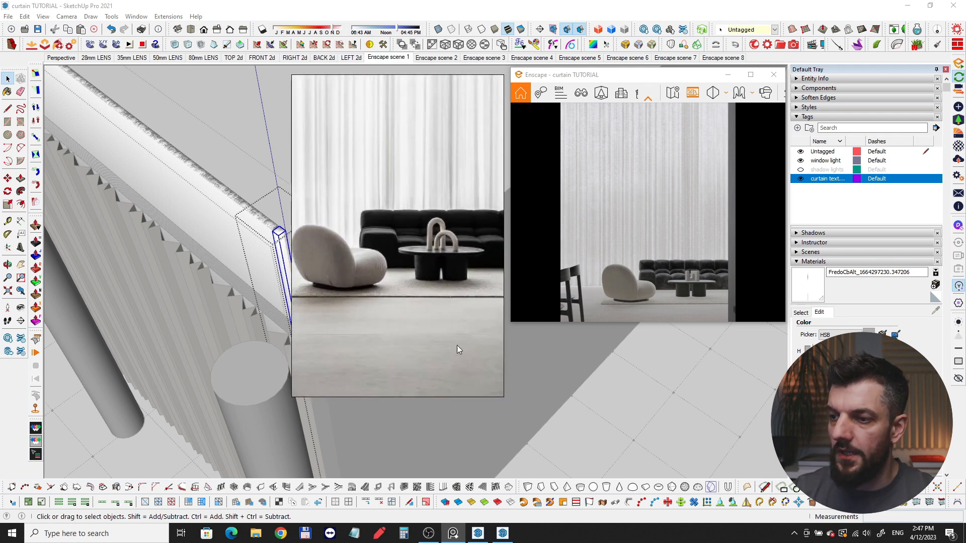
- Put the reference photo away and leave the window light group in SketchUp
click(452, 533)
middle_drag(330, 307, 284, 275)
scroll(317, 297, down, 2)
click(319, 295)
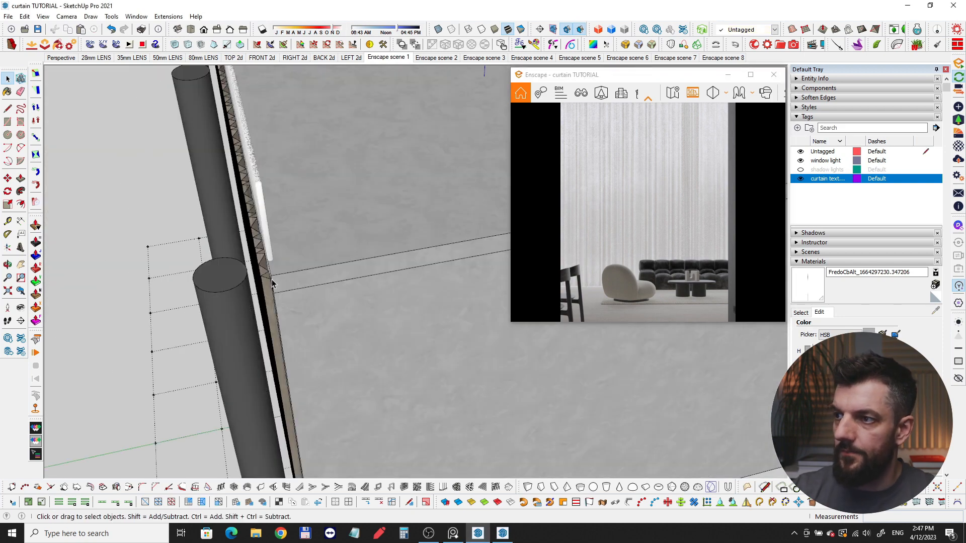
- Show the "shadow lights" tag while viewing the lounge area from inside the room
scroll(375, 296, down, 5)
middle_drag(395, 300, 240, 268)
scroll(242, 266, down, 4)
middle_drag(307, 262, 211, 221)
scroll(350, 260, up, 6)
middle_drag(352, 261, 362, 259)
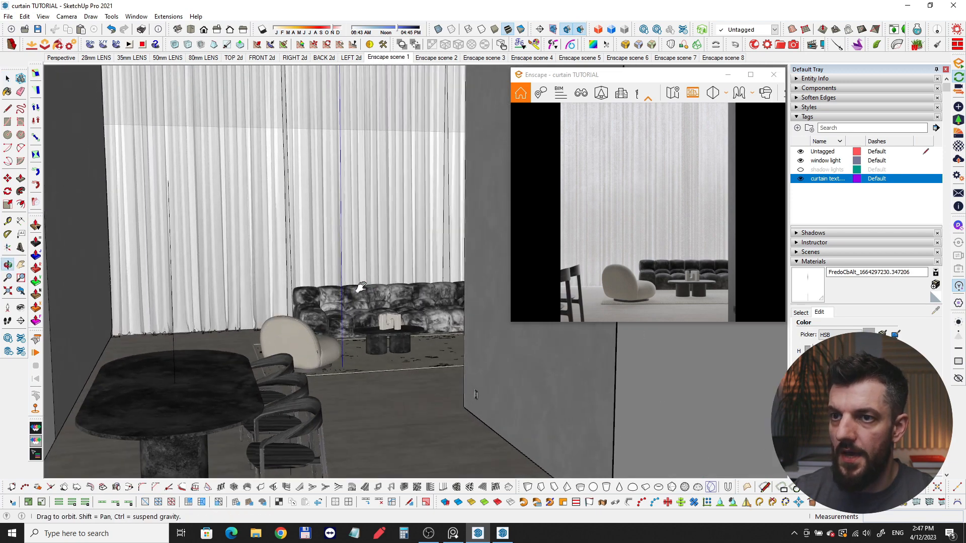
click(800, 170)
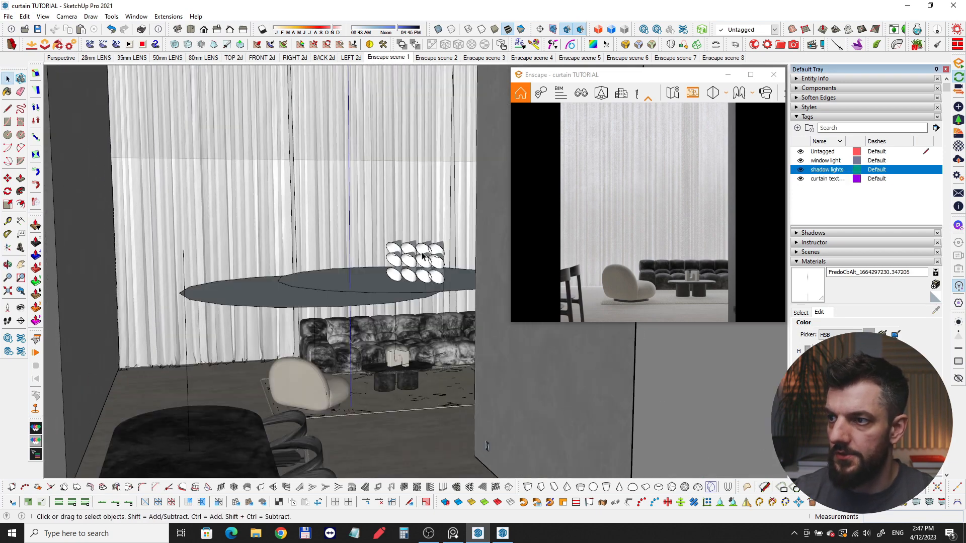
- Inspect the disc lights and the grids of spotlights in the lounge area by selecting them and viewing them up close
click(291, 300)
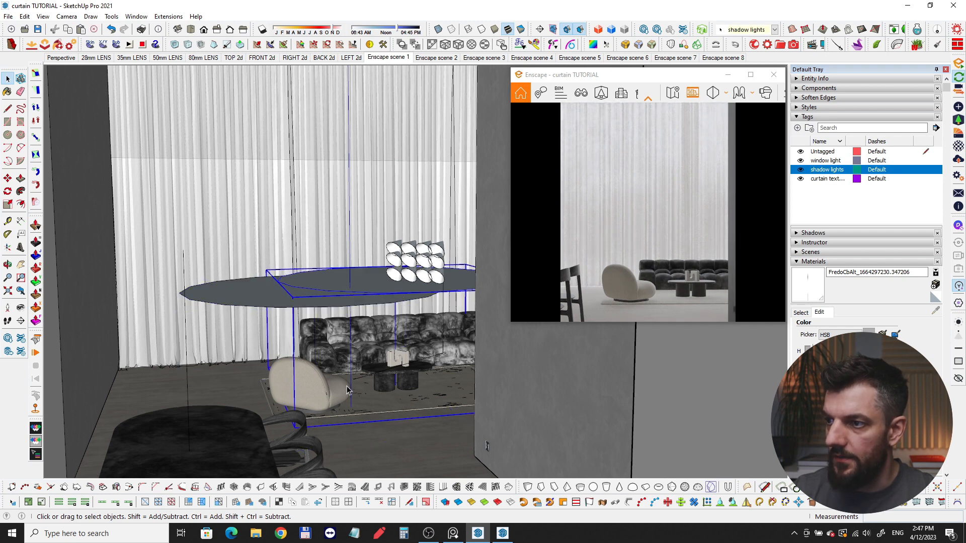
middle_drag(347, 389, 285, 339)
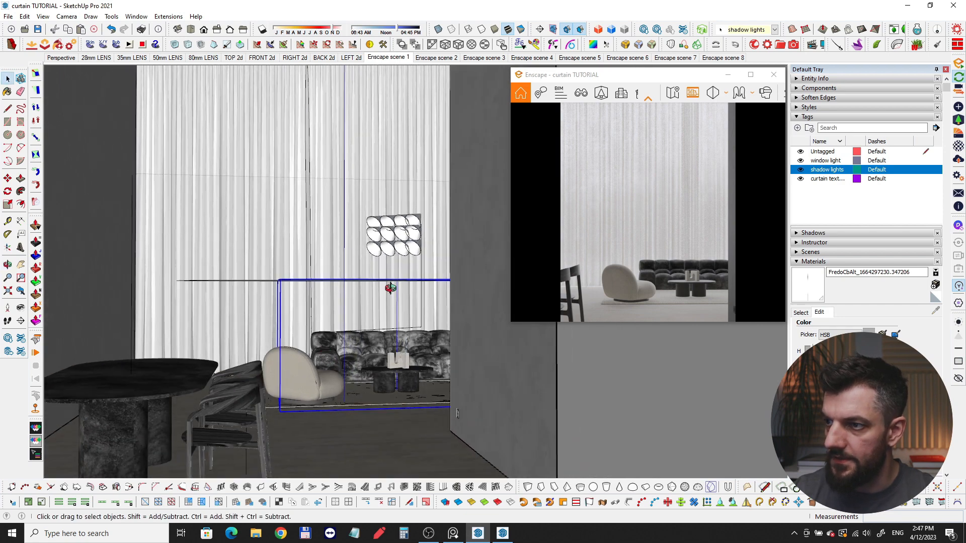
middle_drag(390, 287, 411, 316)
click(414, 290)
scroll(403, 293, up, 4)
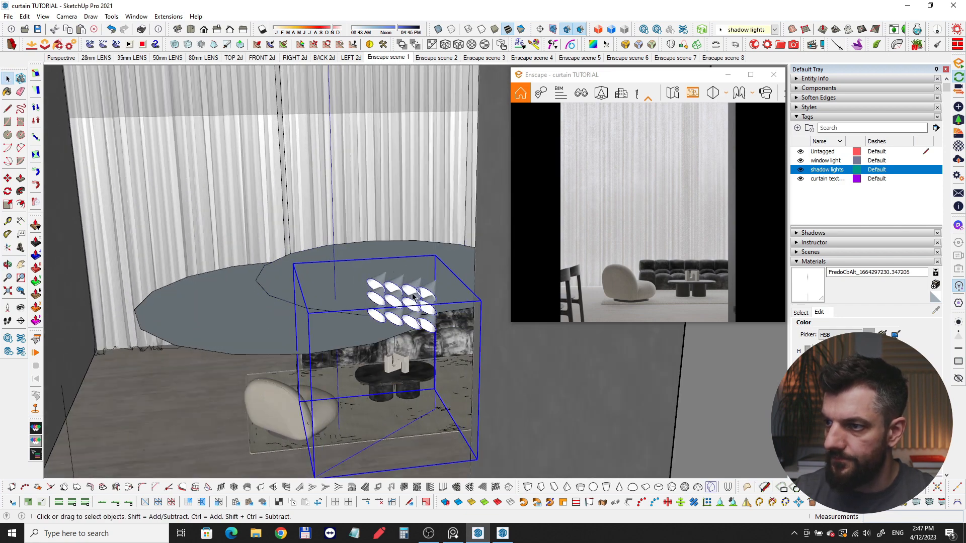
middle_drag(352, 297, 432, 319)
mouse_move(433, 319)
shift+middle_down()
mouse_move(475, 330)
mouse_move(342, 328)
mouse_move(411, 241)
mouse_move(300, 241)
mouse_move(452, 241)
shift+middle_up()
click(438, 197)
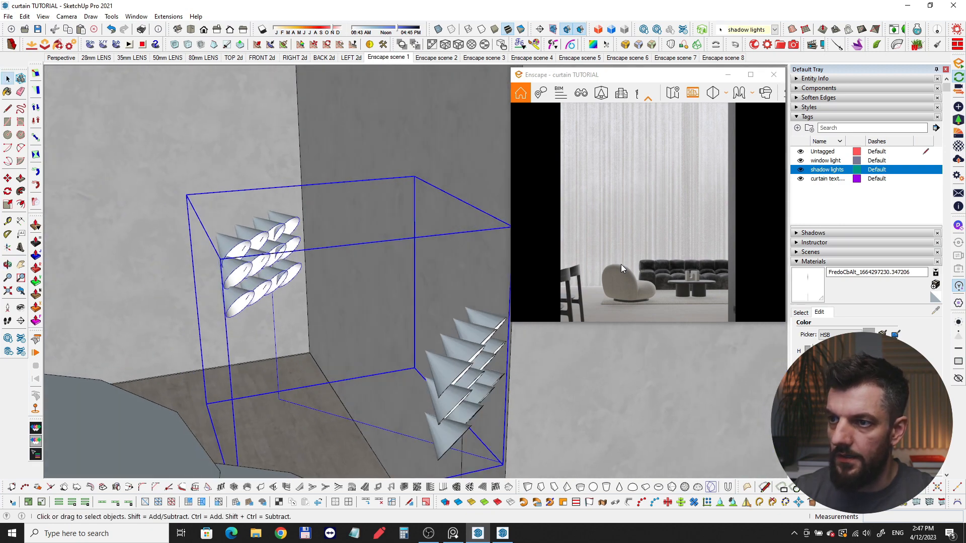
- Move through the Enscape render from the overall room view to a dining chair's leg at floor level
drag(622, 267, 629, 297)
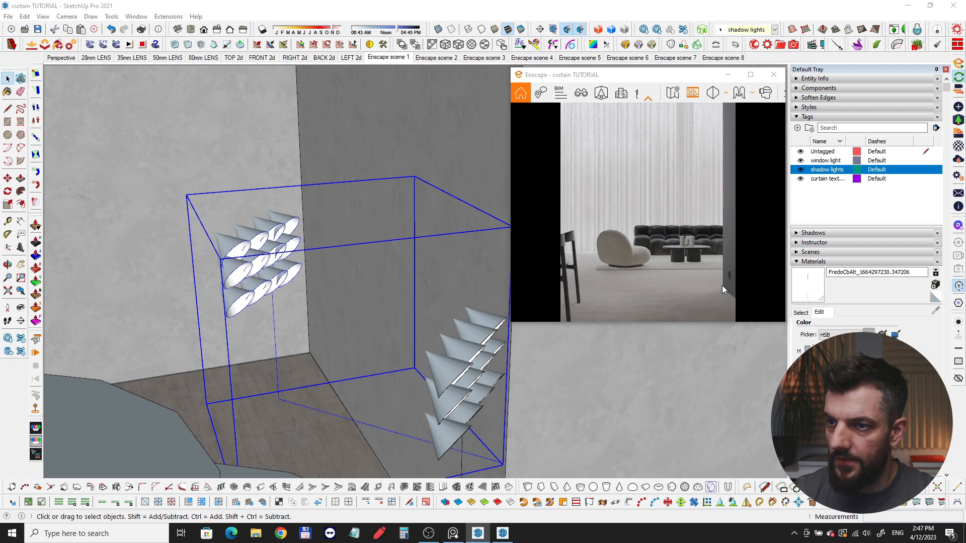
drag(709, 268, 671, 275)
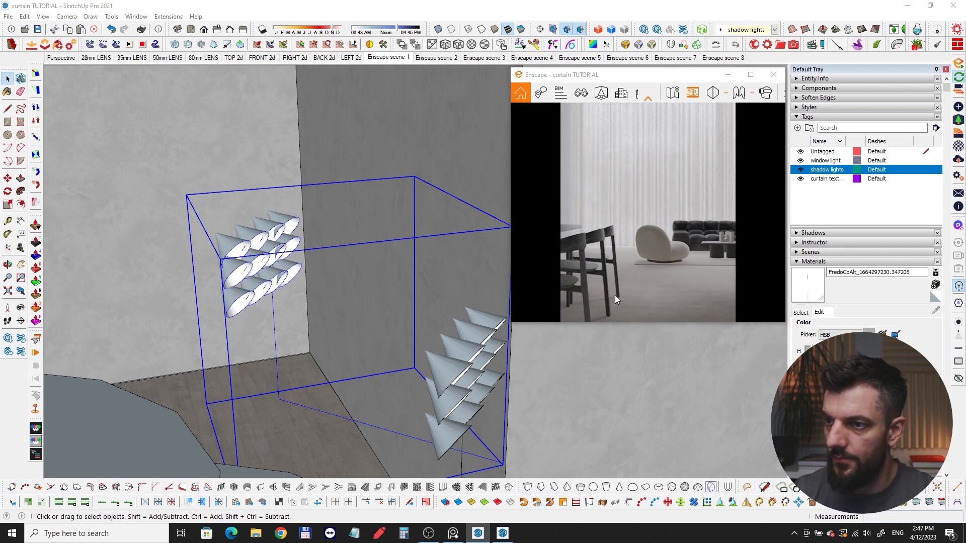
drag(614, 294, 627, 228)
key(w)
key(q)
key(e)
key(w)
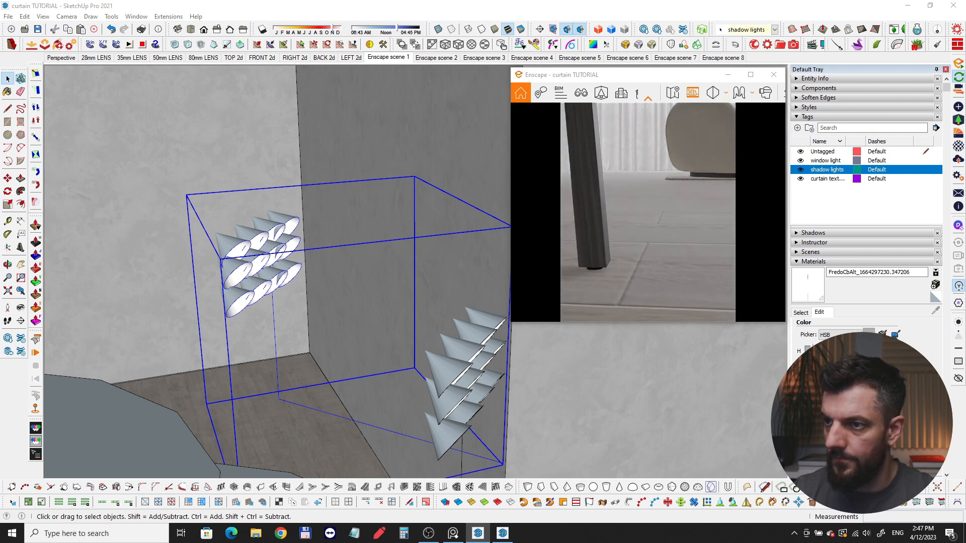
- Examine the shadows that the dining chair's legs cast on the wooden floor in the render
drag(700, 194, 656, 210)
key(s)
key(e)
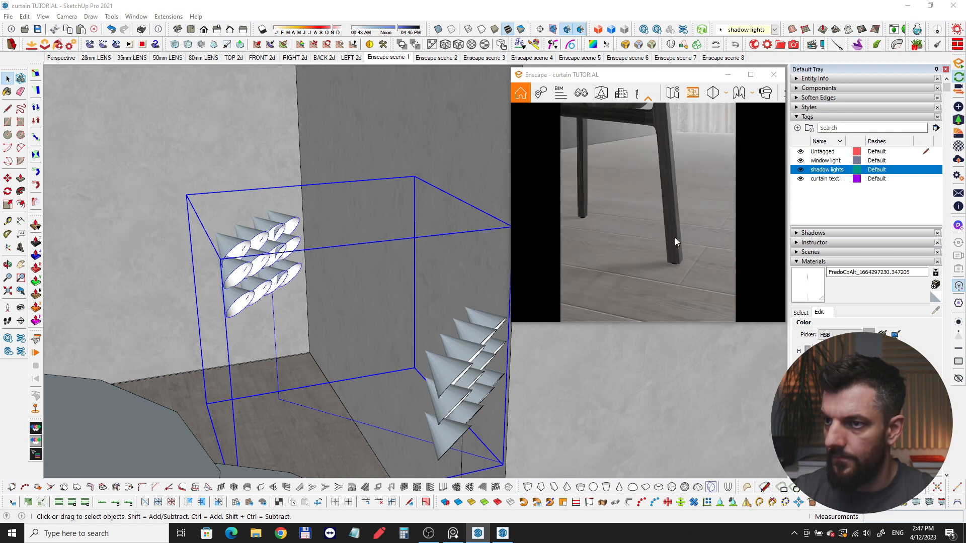
key(s)
drag(671, 251, 645, 277)
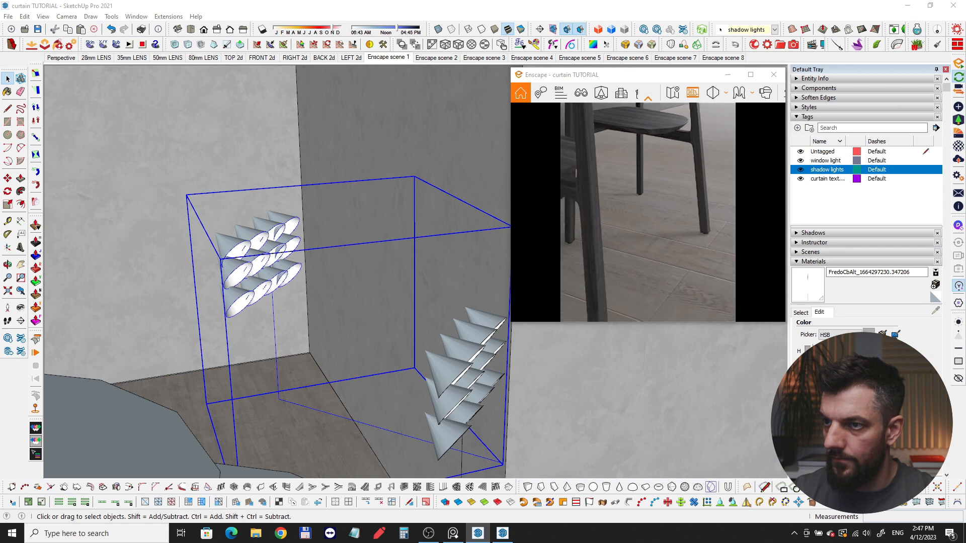
drag(686, 211, 691, 225)
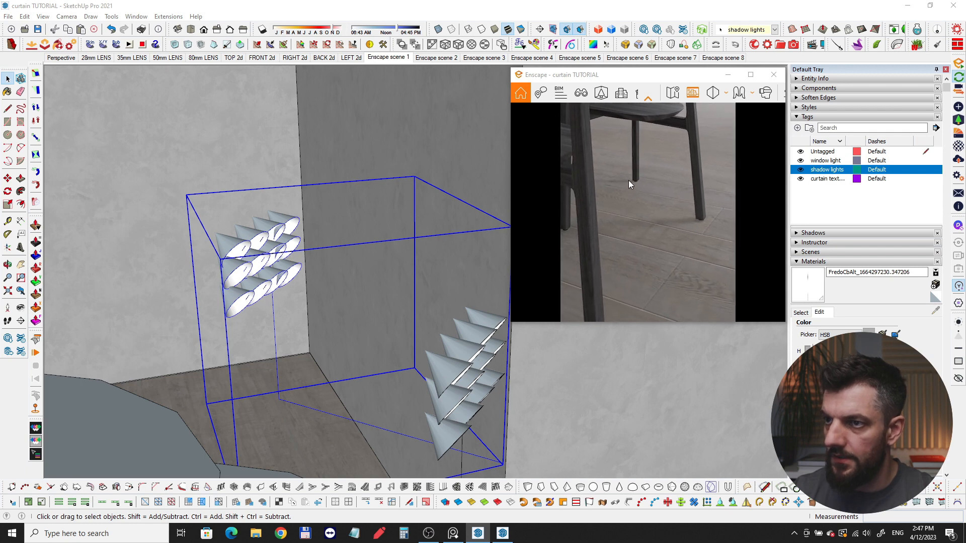